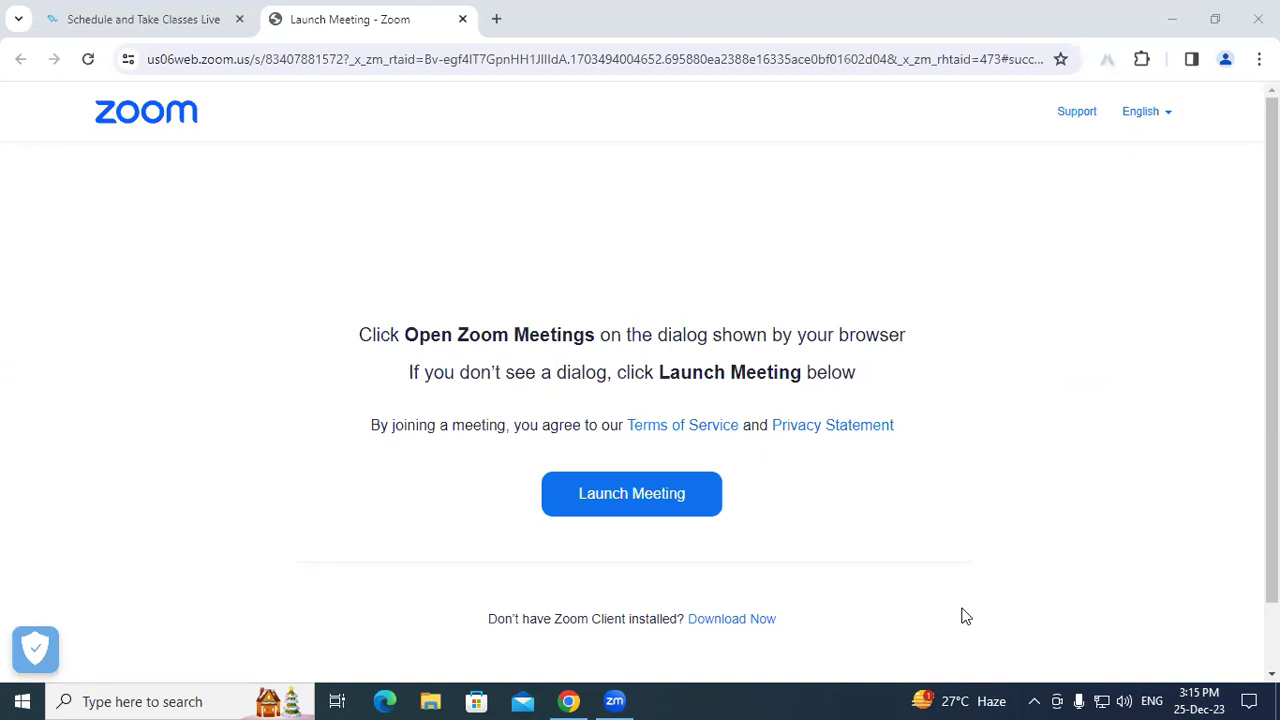
Open Excel with a new blank workbook and dismiss the Office activation wizard
{"action": "key", "text": "super+r"}
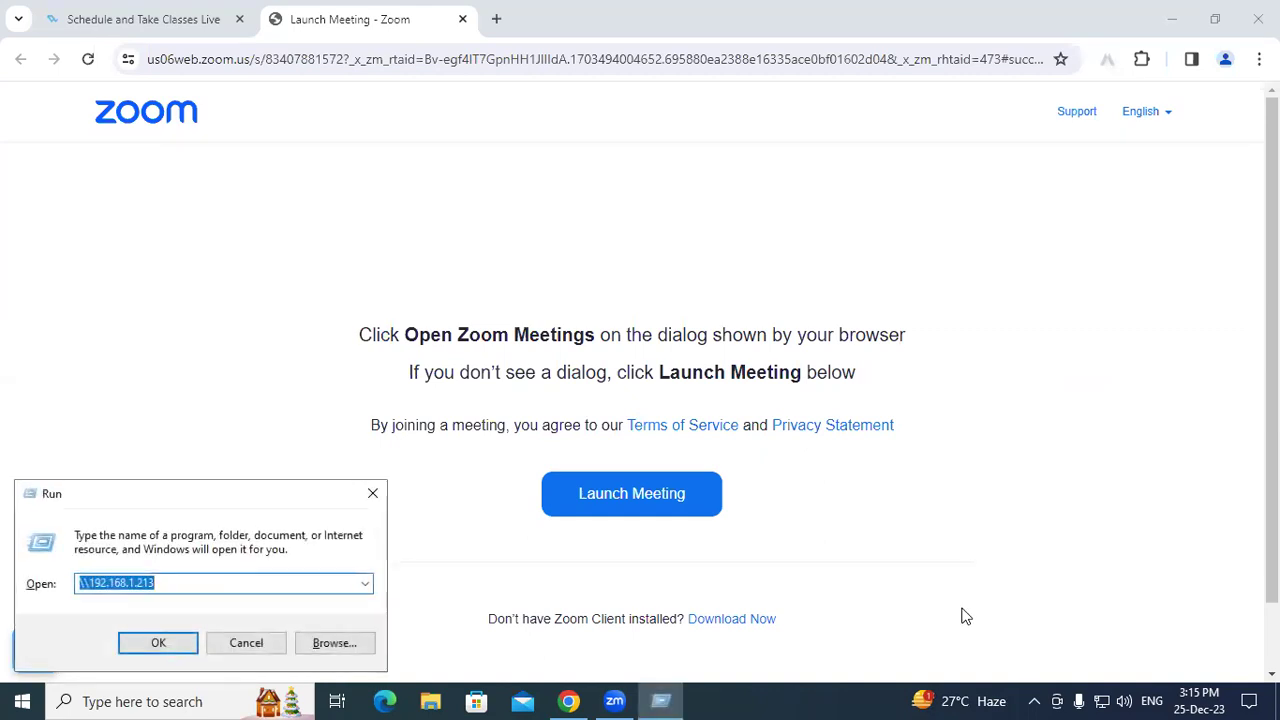
{"action": "type", "text": "ex"}
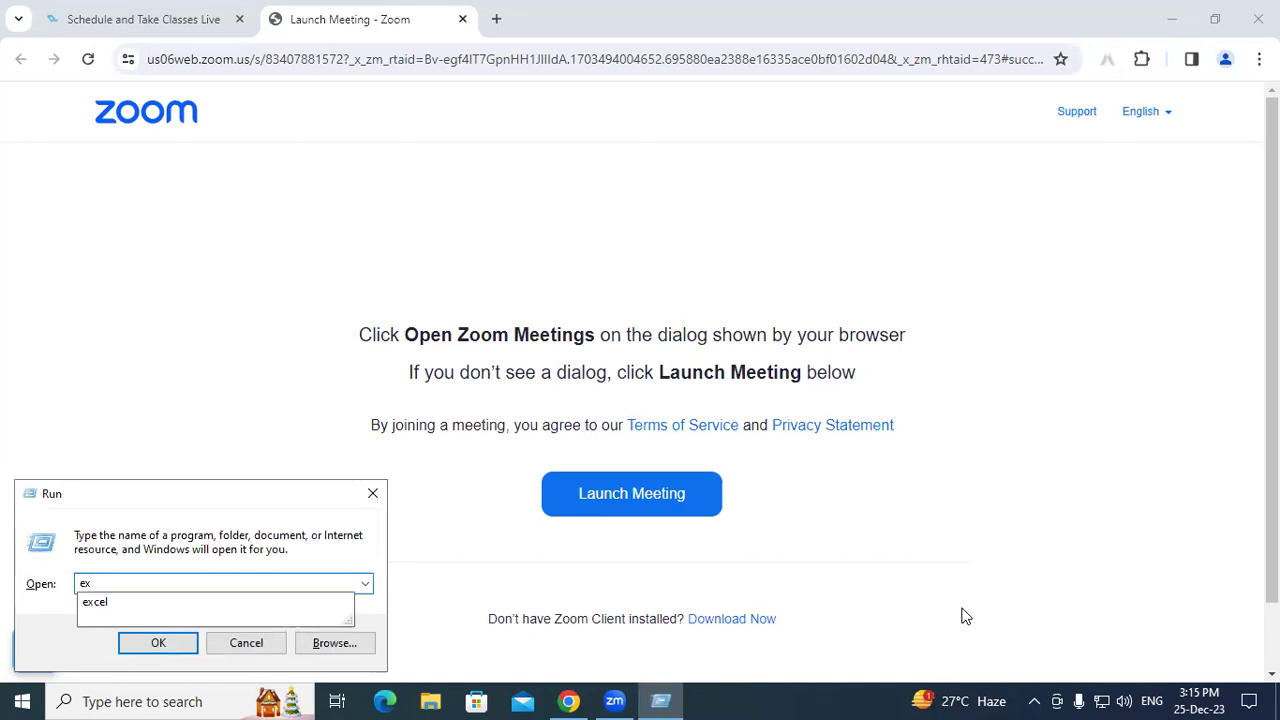
{"action": "type", "text": "cel"}
{"action": "key", "text": "Return"}
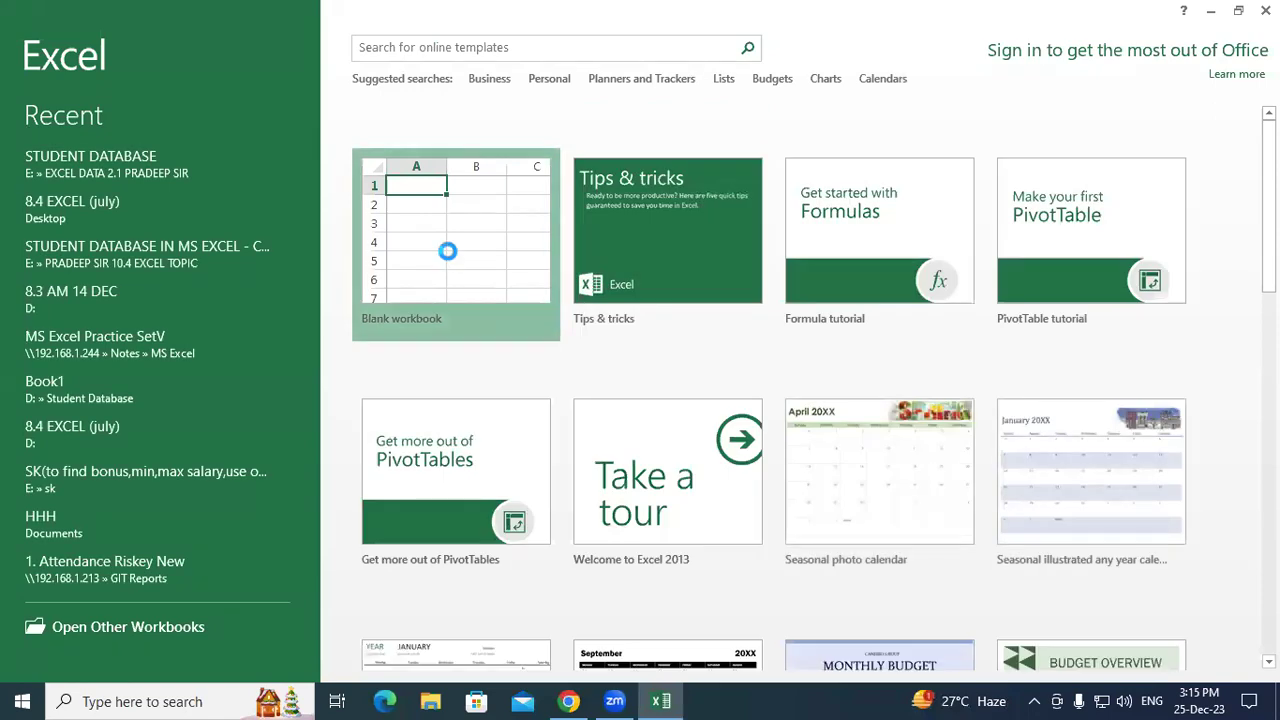
{"action": "left_click", "coordinate": [447, 251]}
{"action": "left_click", "coordinate": [466, 248]}
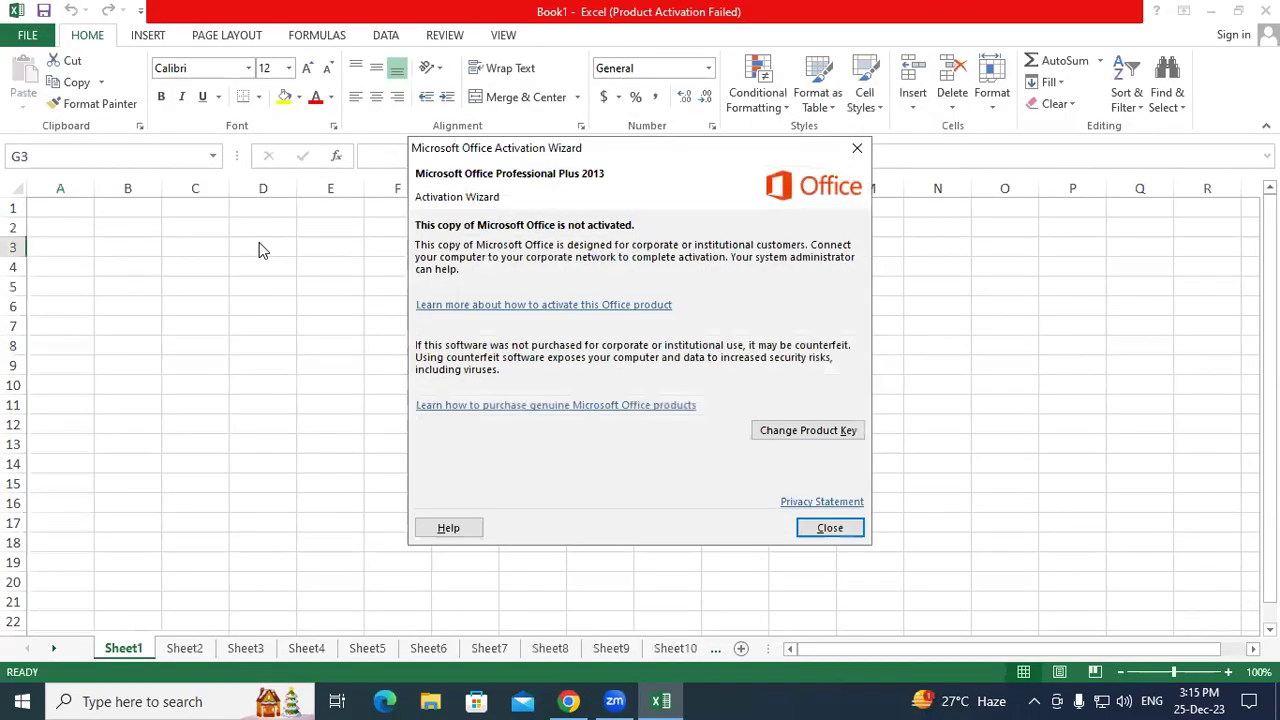
{"action": "left_click", "coordinate": [829, 528]}
Merge and center D2:K2 and enter the title "Trading A/c for the Year of Ending", a dotted line and "31 March 2023"
{"action": "left_click_drag", "start_coordinate": [267, 233], "coordinate": [736, 226]}
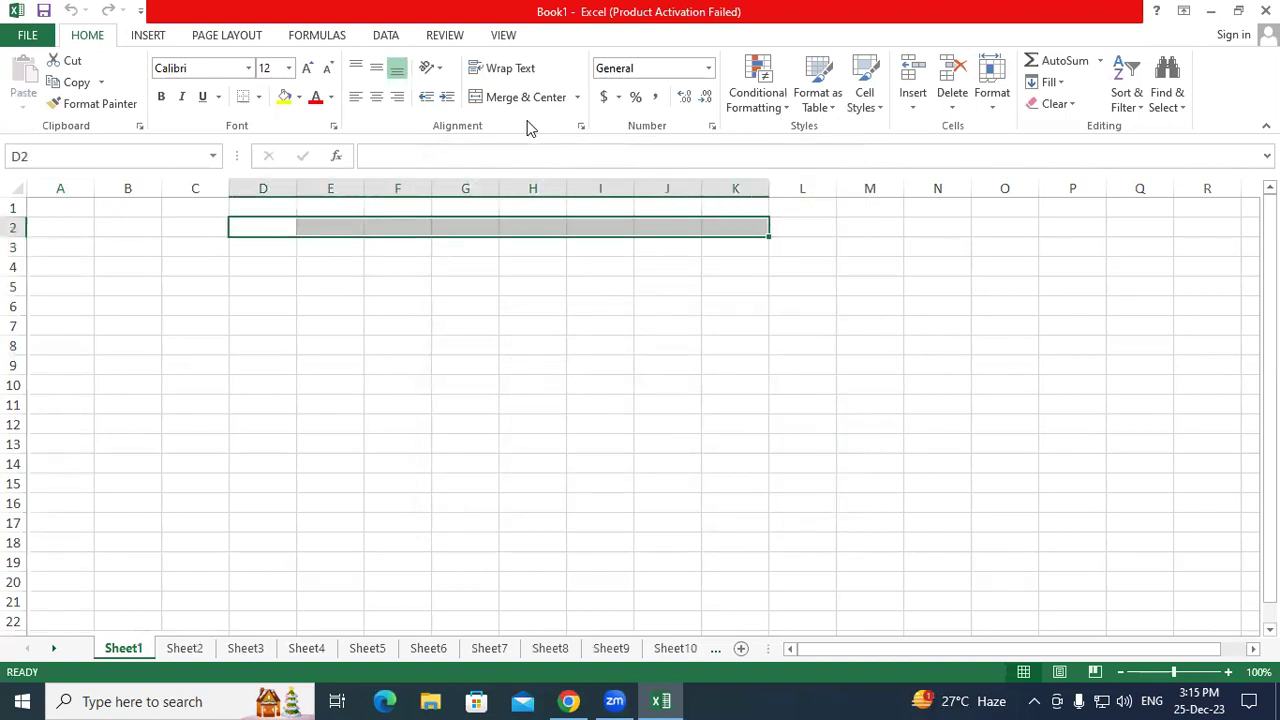
{"action": "left_click", "coordinate": [516, 98]}
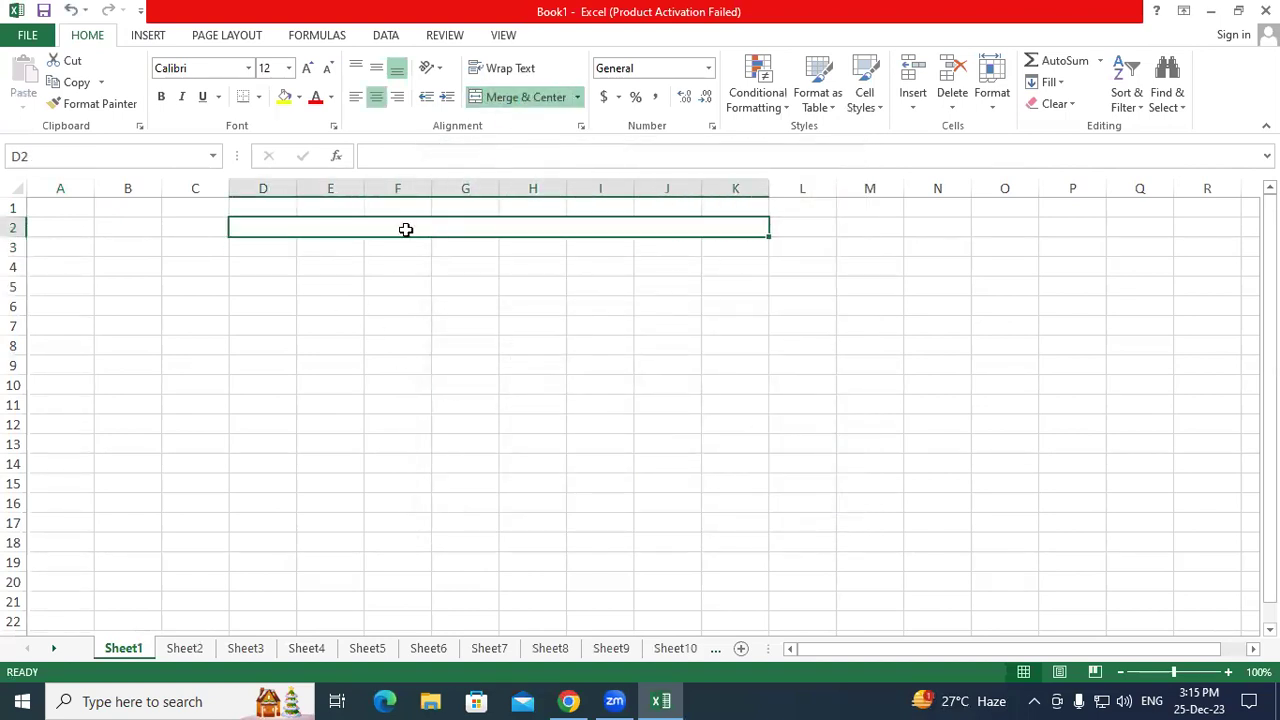
{"action": "type", "text": "Tradin"}
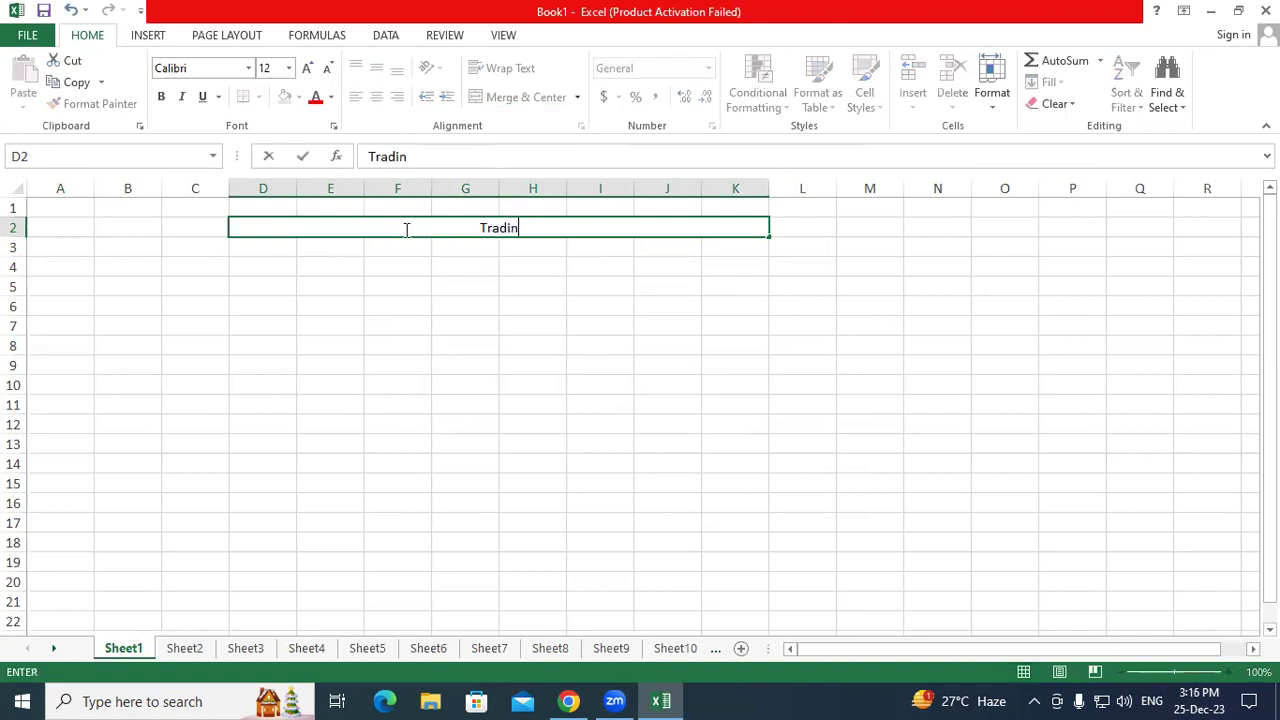
{"action": "type", "text": "g A/c for the"}
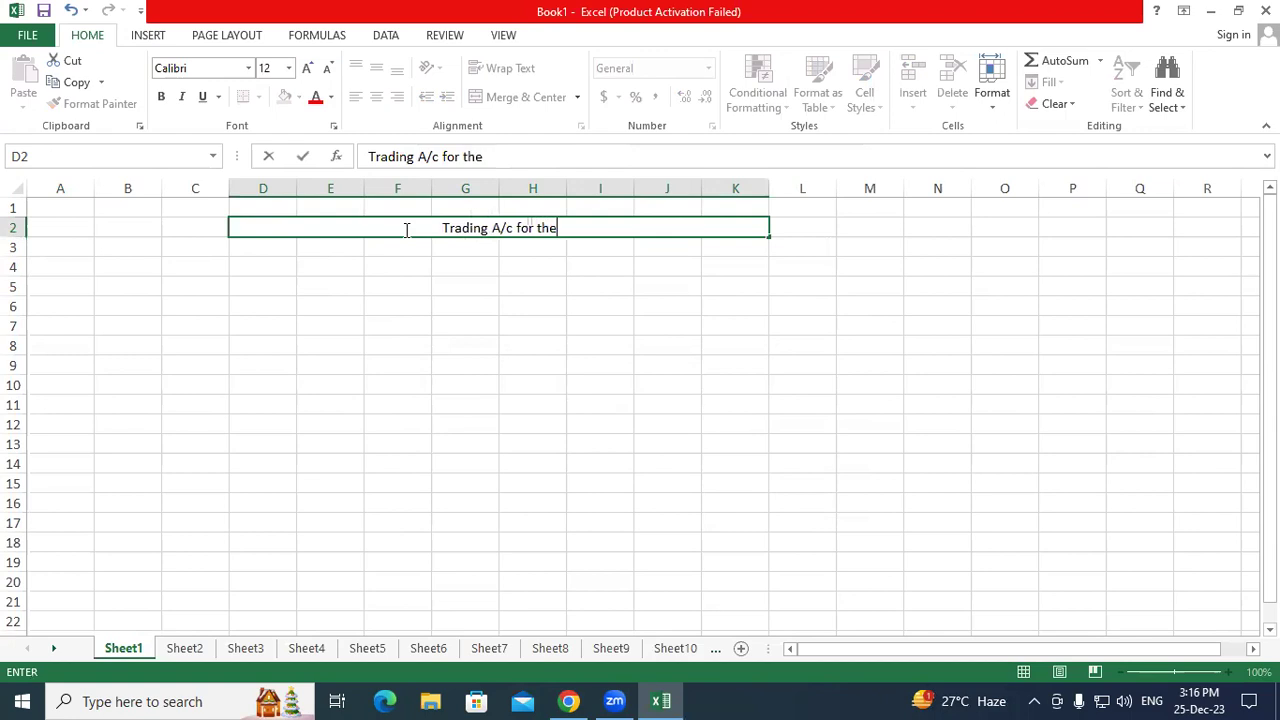
{"action": "type", "text": " Year of"}
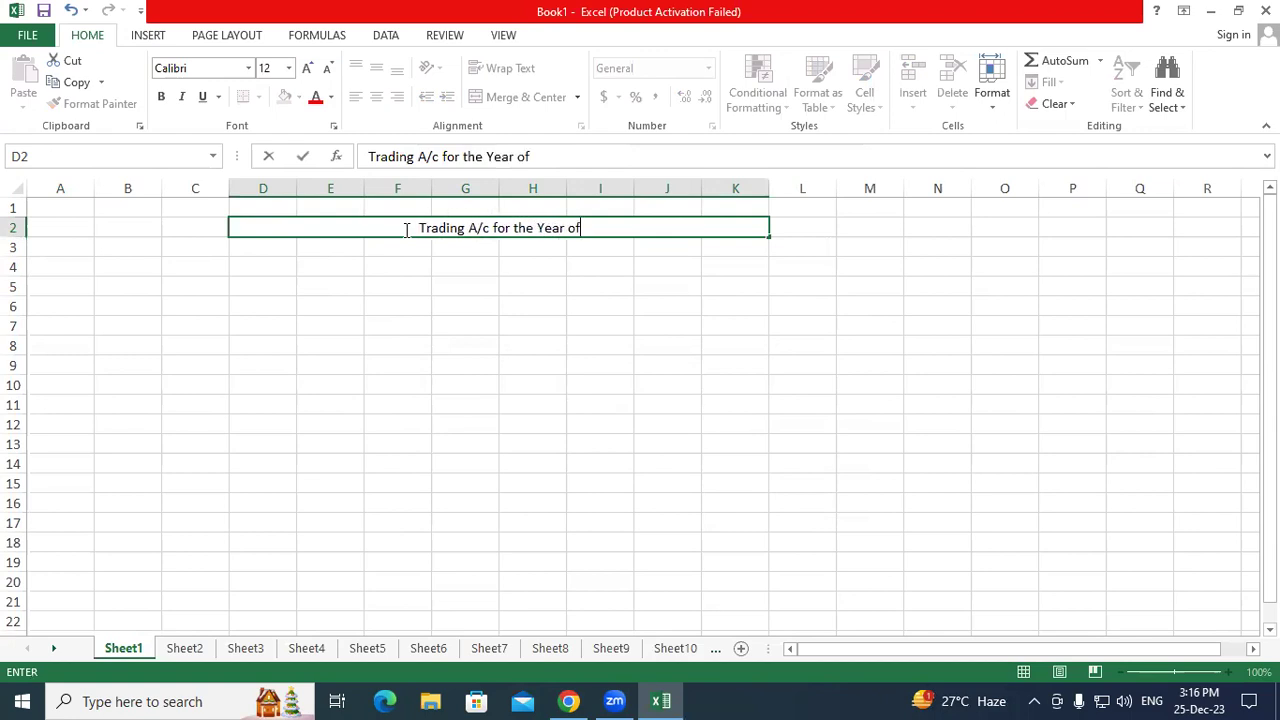
{"action": "type", "text": " Ending "}
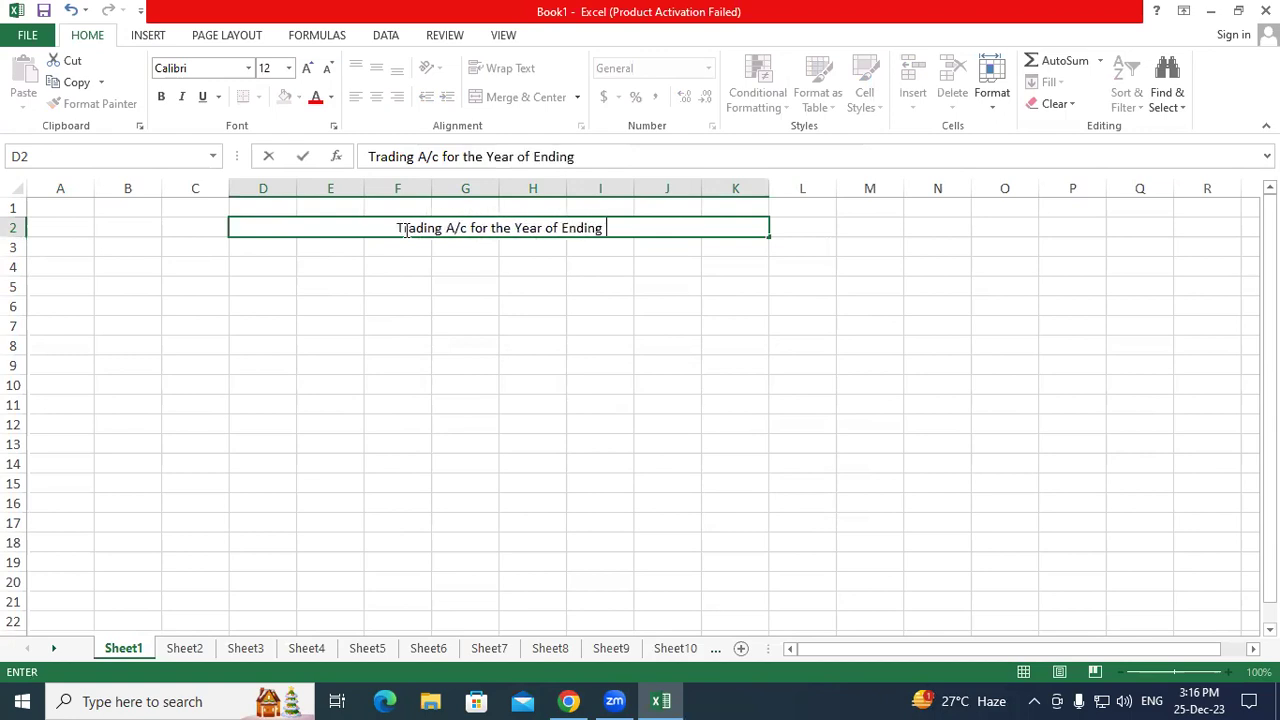
{"action": "type", "text": "............"}
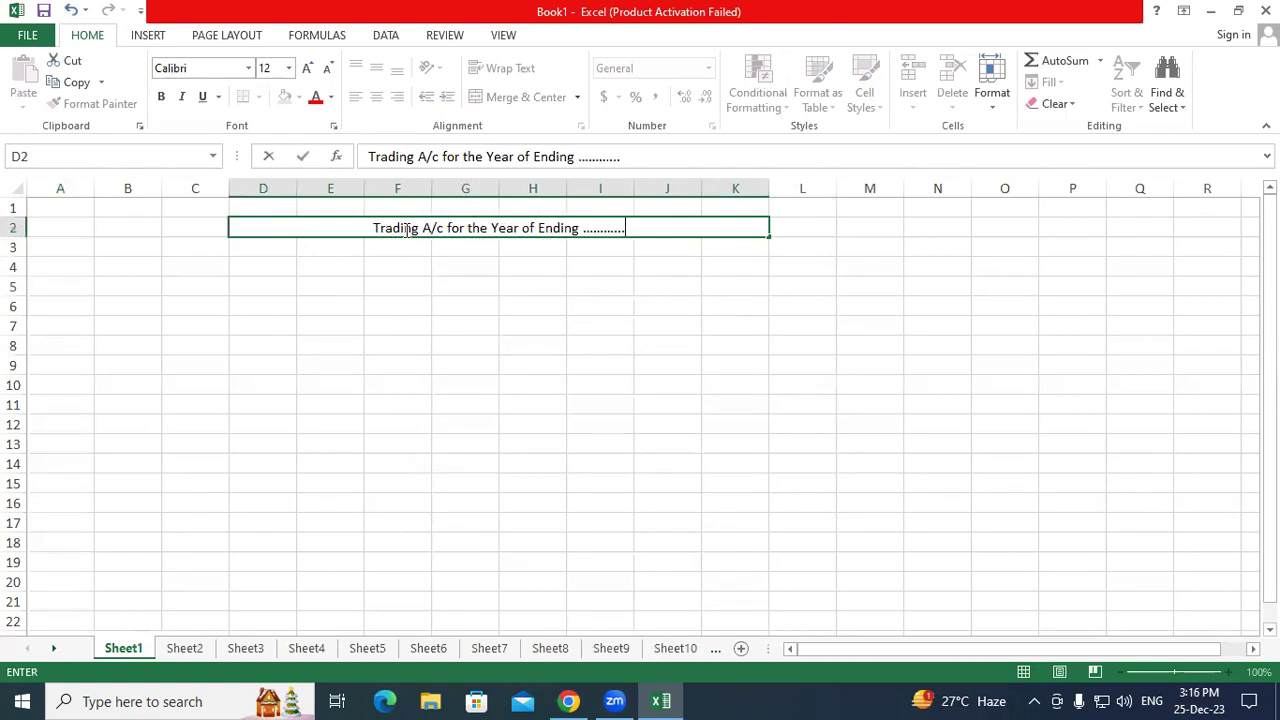
{"action": "type", "text": "........................................"}
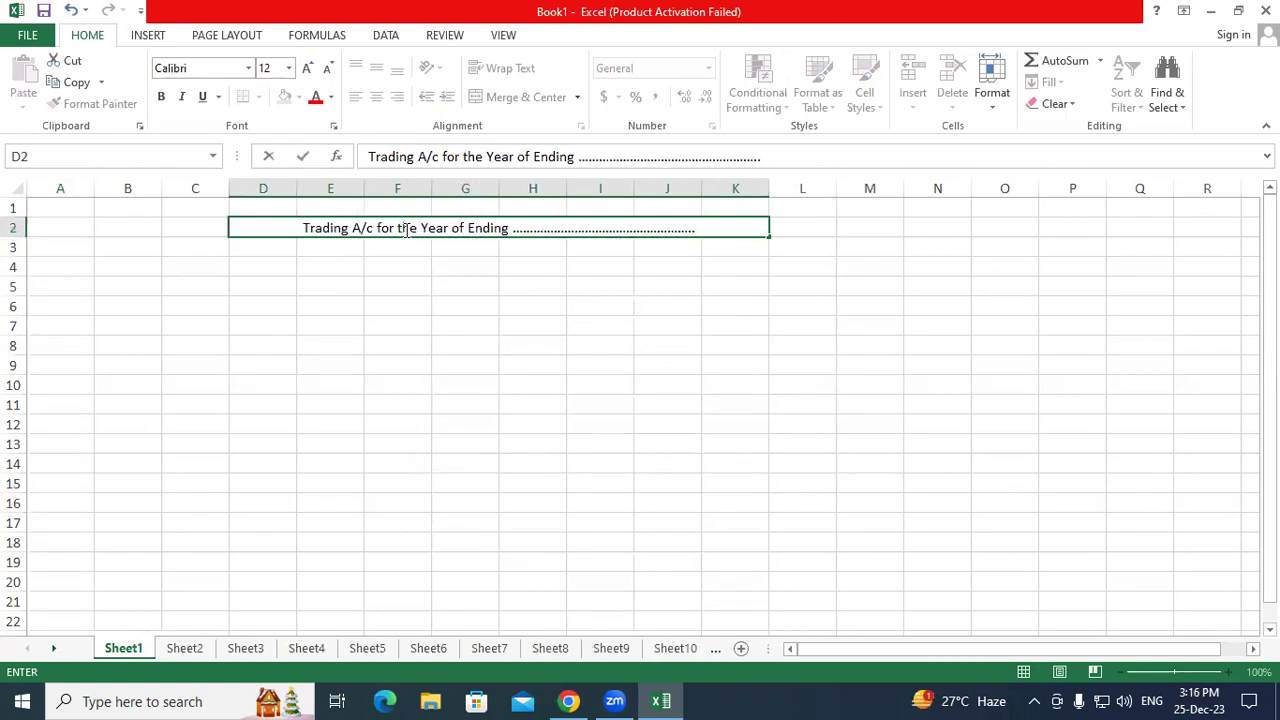
{"action": "type", "text": "31 March "}
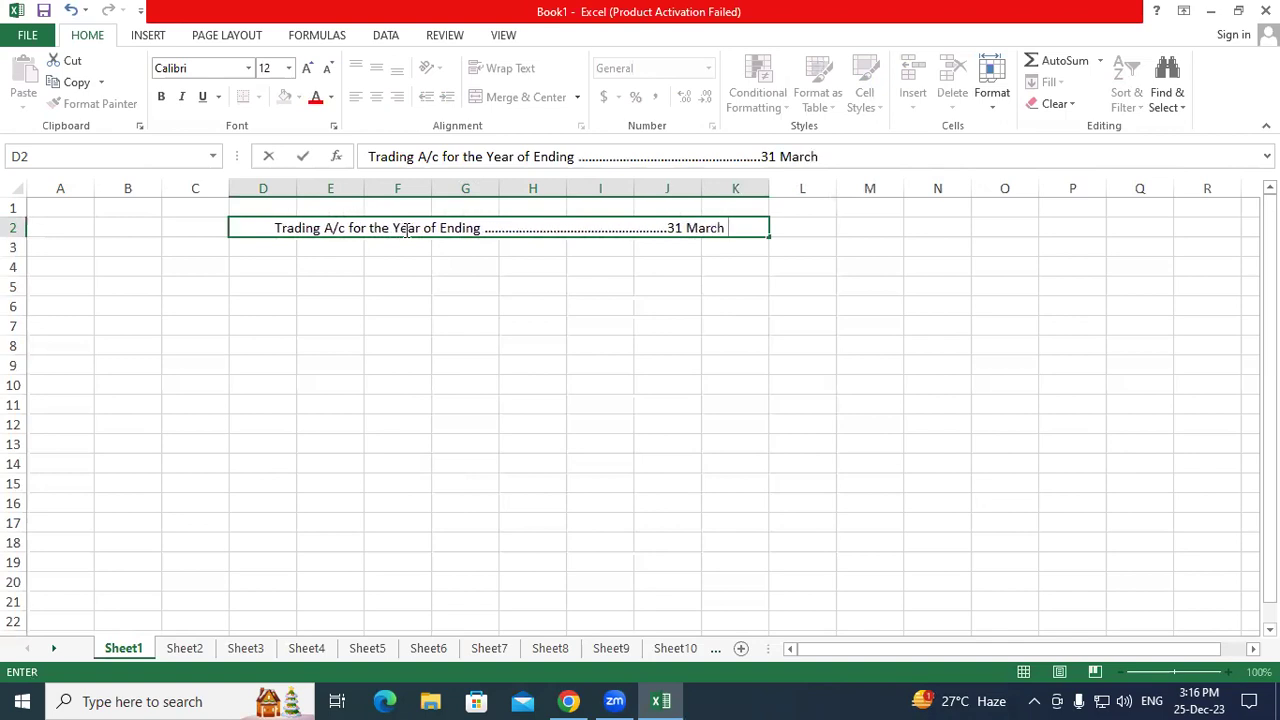
{"action": "type", "text": "2023"}
{"action": "key", "text": "ctrl+Return"}
{"action": "key", "text": "Return"}
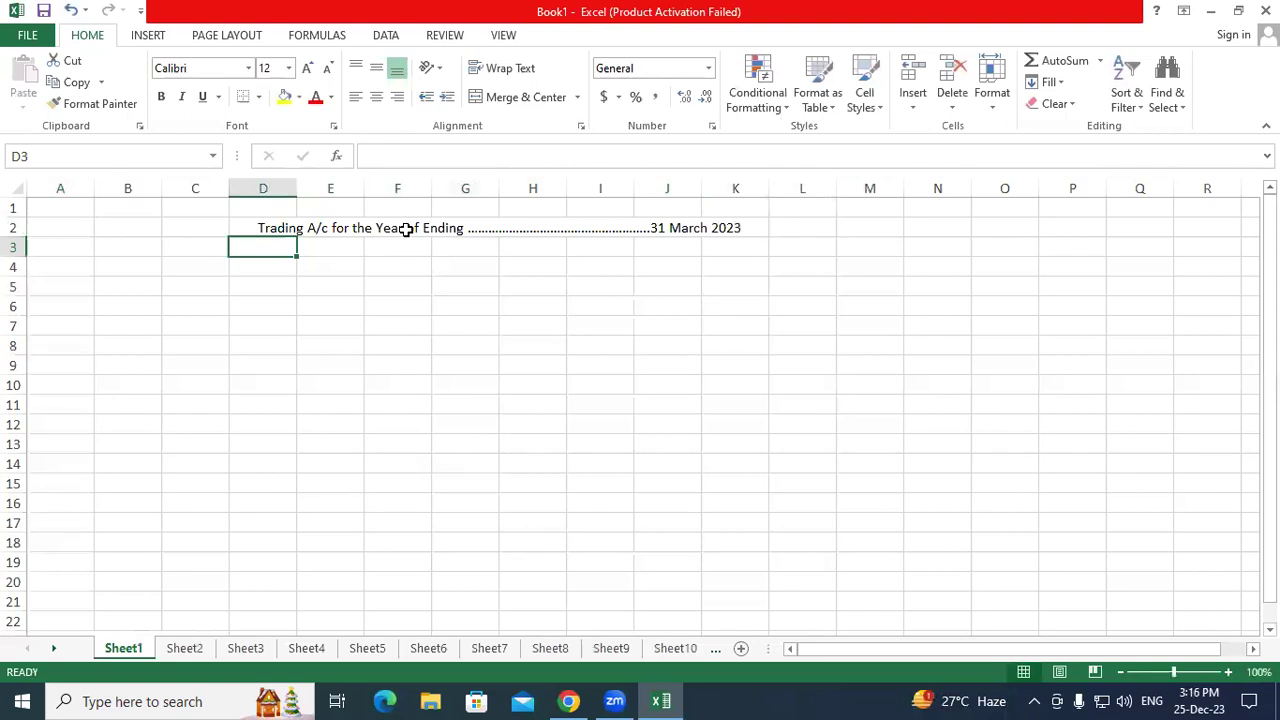
Widen column D and enter the headings "Particular" in D3 and "Amount" in E3
{"action": "left_click", "coordinate": [412, 300]}
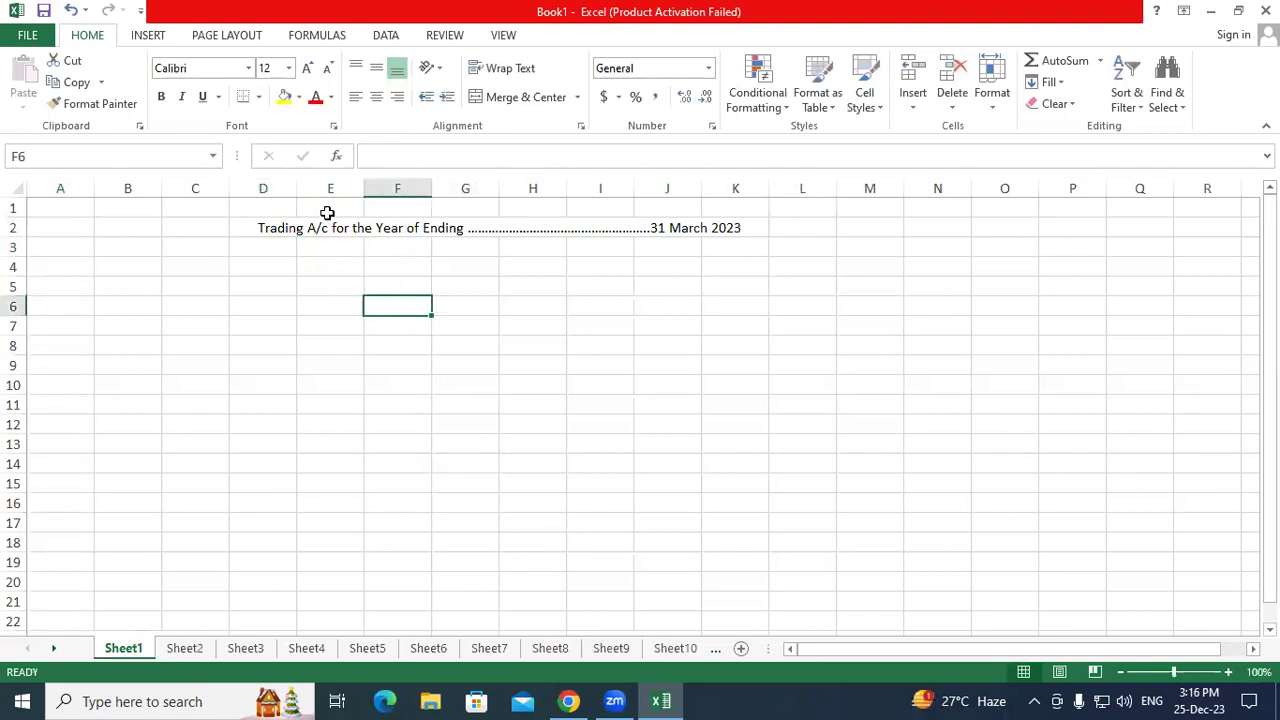
{"action": "left_click_drag", "start_coordinate": [296, 191], "coordinate": [346, 190]}
{"action": "left_click", "coordinate": [306, 248]}
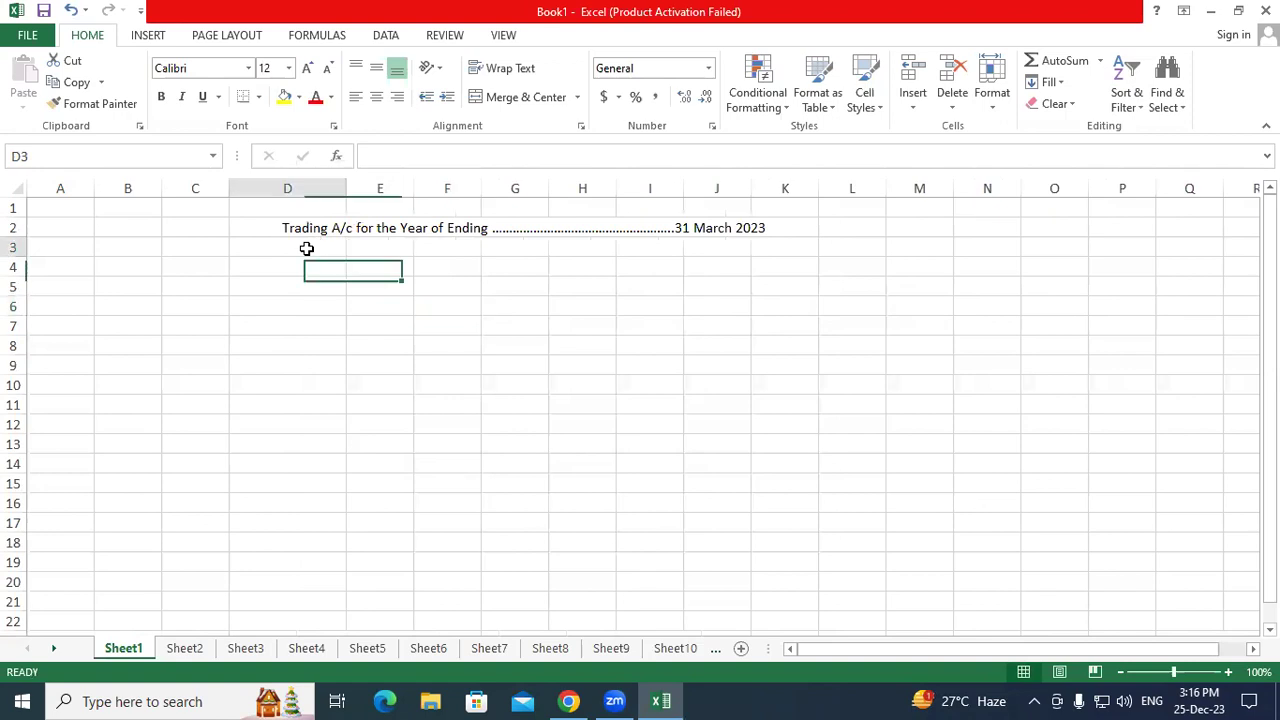
{"action": "type", "text": "Pa"}
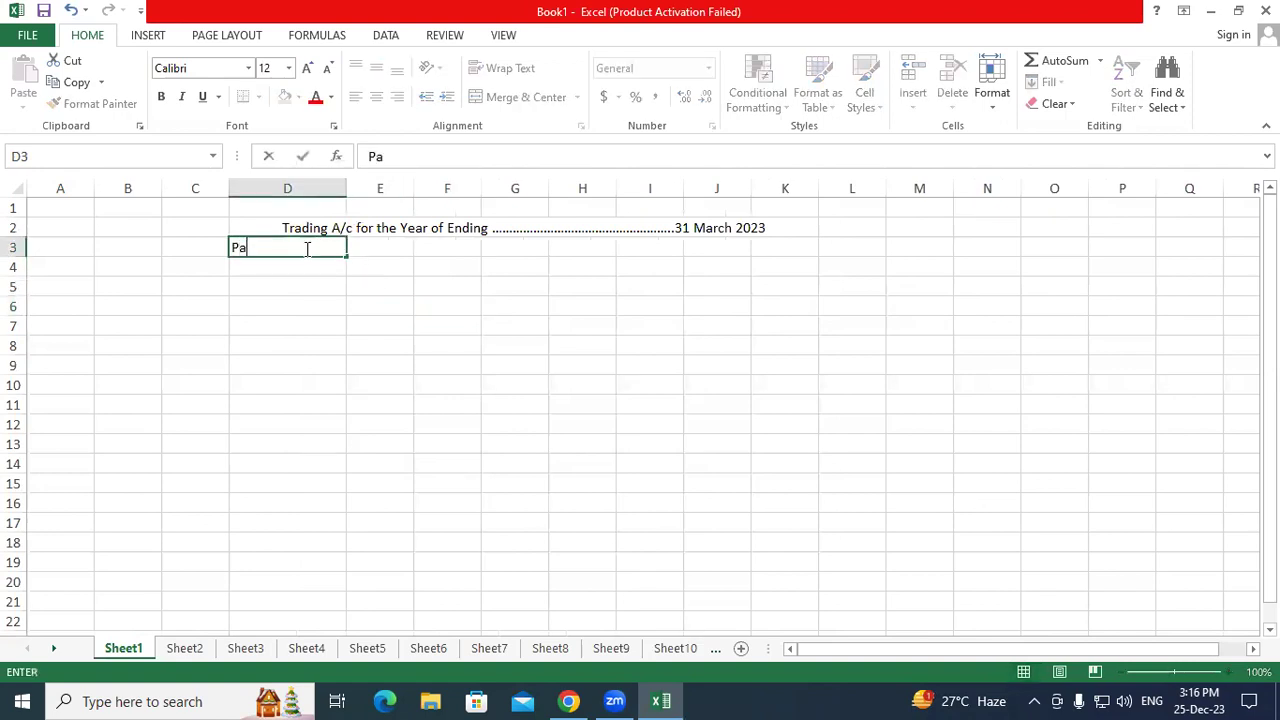
{"action": "type", "text": "rticular"}
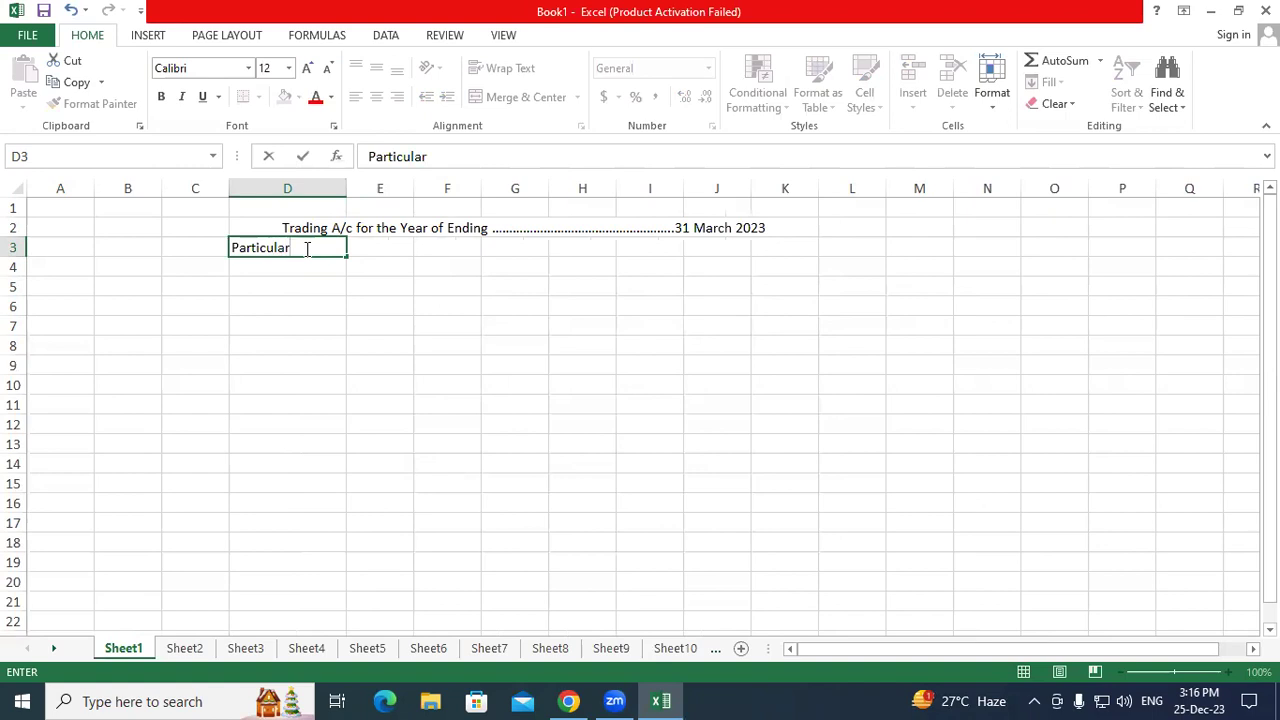
{"action": "key", "text": "Tab"}
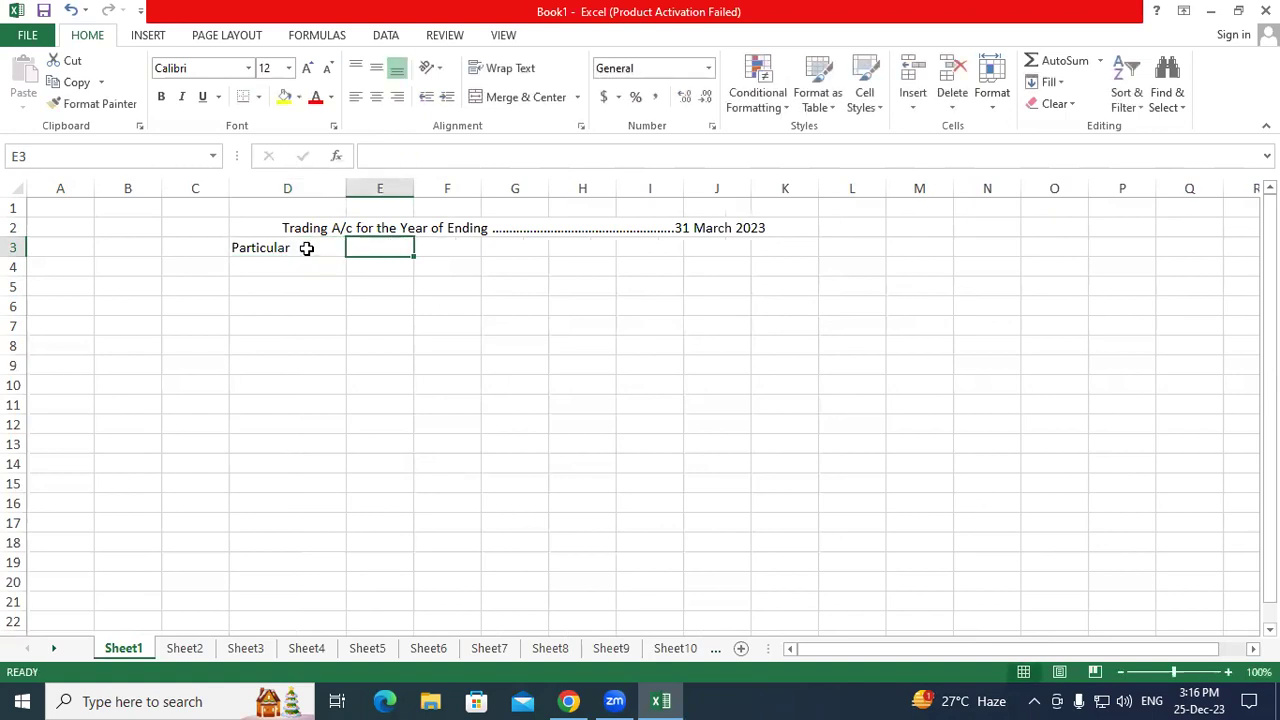
{"action": "type", "text": "Amount"}
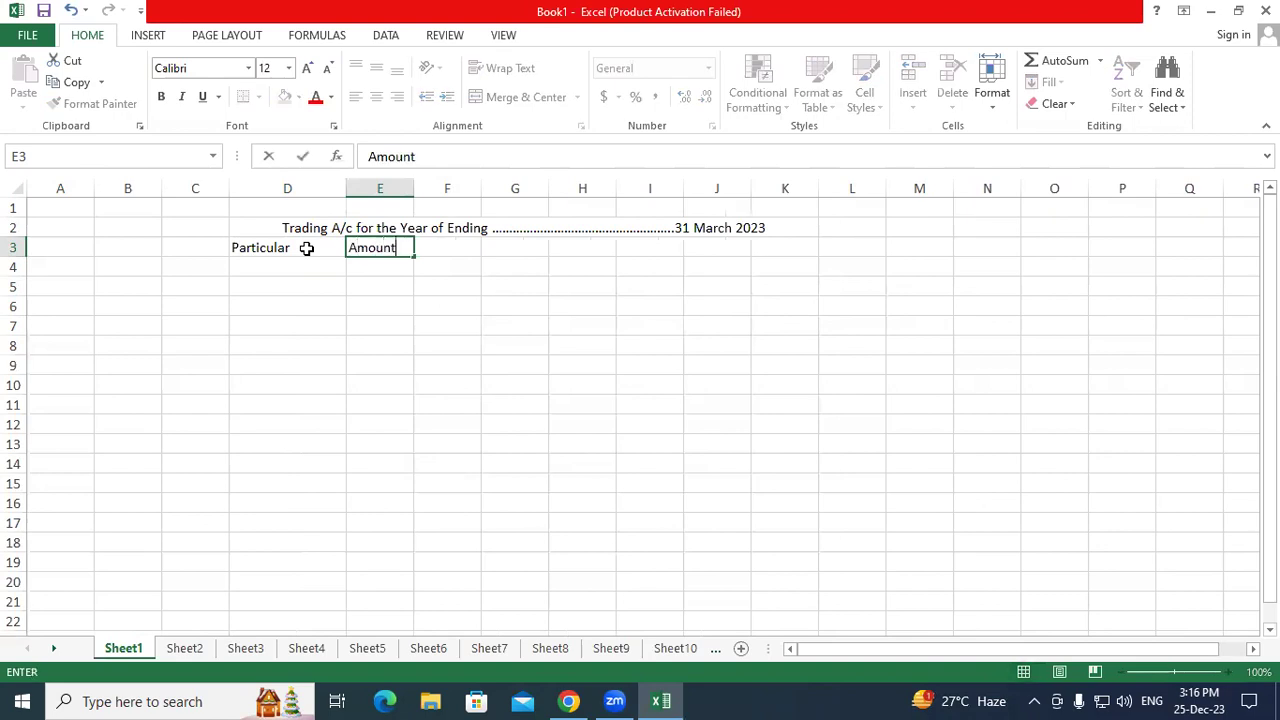
{"action": "key", "text": "Tab"}
Enter a second pair of headings, "Particular" in F3 and "Amount" in G3
{"action": "type", "text": "Pass"}
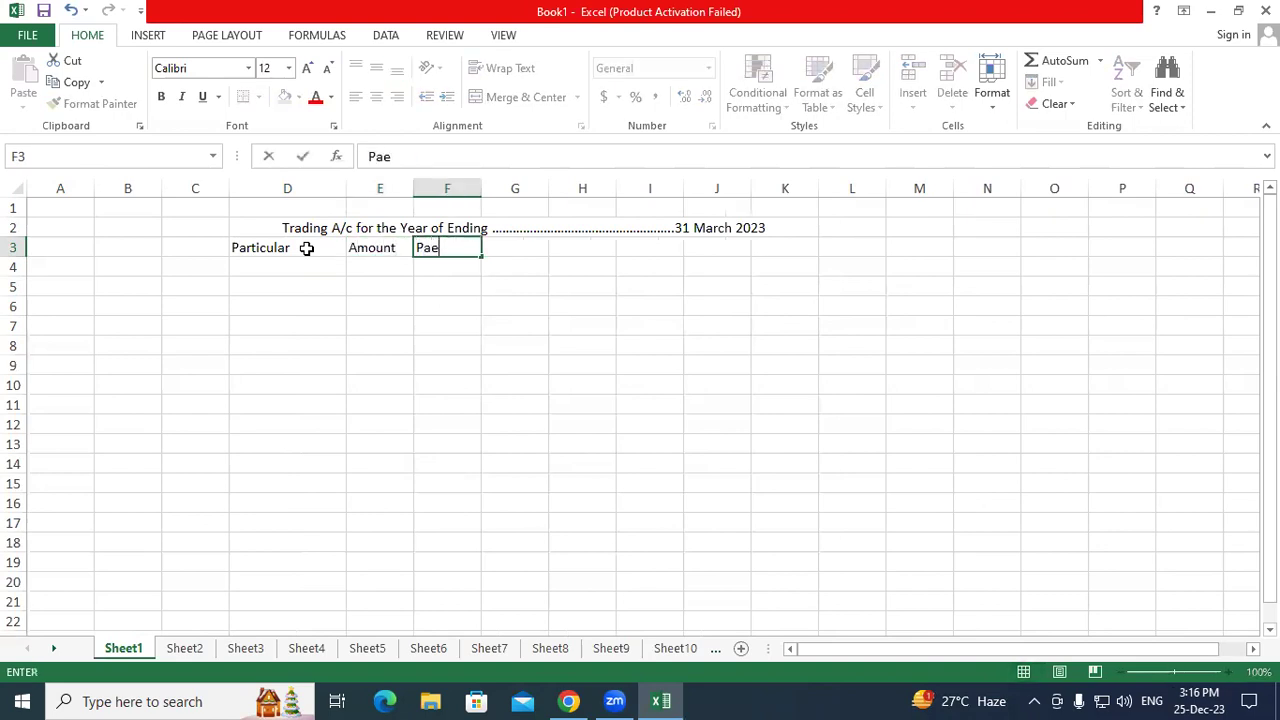
{"action": "key", "text": "BackSpace"}
{"action": "key", "text": "BackSpace"}
{"action": "type", "text": "ss"}
{"action": "key", "text": "BackSpace"}
{"action": "key", "text": "BackSpace"}
{"action": "type", "text": "rticular"}
{"action": "key", "text": "Tab"}
{"action": "type", "text": "Amount"}
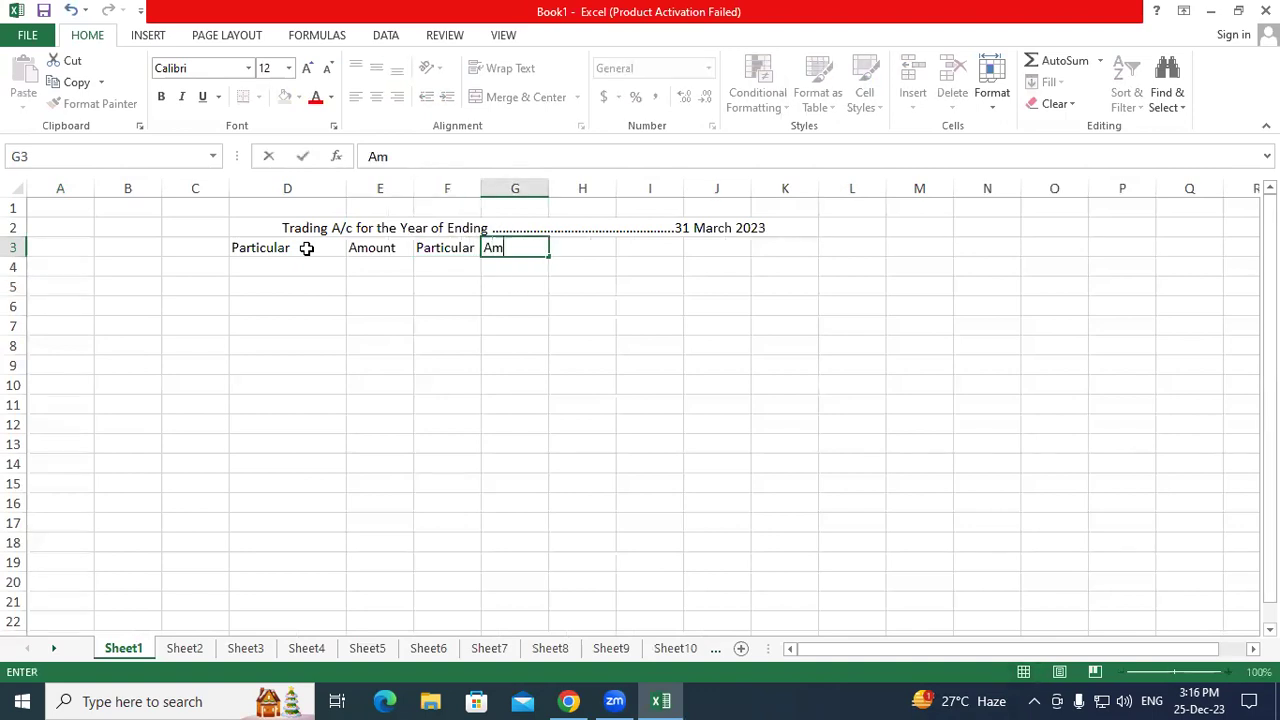
{"action": "left_click", "coordinate": [383, 345]}
Make the headings in D3:G3 bold and increase their font by three size steps
{"action": "left_click_drag", "start_coordinate": [300, 250], "coordinate": [500, 247]}
{"action": "left_click", "coordinate": [160, 96]}
{"action": "left_click", "coordinate": [307, 68]}
{"action": "left_click", "coordinate": [307, 68]}
{"action": "left_click", "coordinate": [307, 68]}
Autofit the widths of columns D to G to their headings
{"action": "left_click_drag", "start_coordinate": [280, 183], "coordinate": [514, 197]}
{"action": "double_click", "coordinate": [417, 189]}
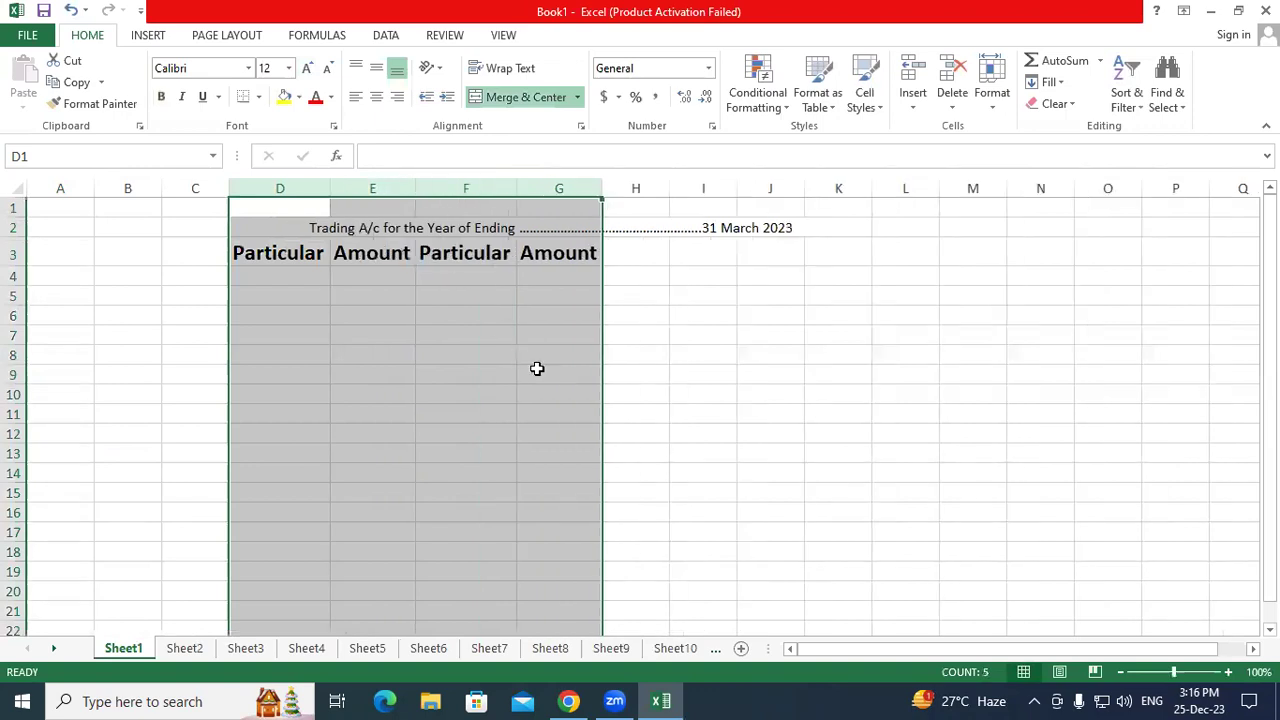
{"action": "left_click", "coordinate": [534, 366]}
Left-align the merged title in row 2 and make it bold
{"action": "left_click", "coordinate": [406, 227]}
{"action": "left_click", "coordinate": [355, 97]}
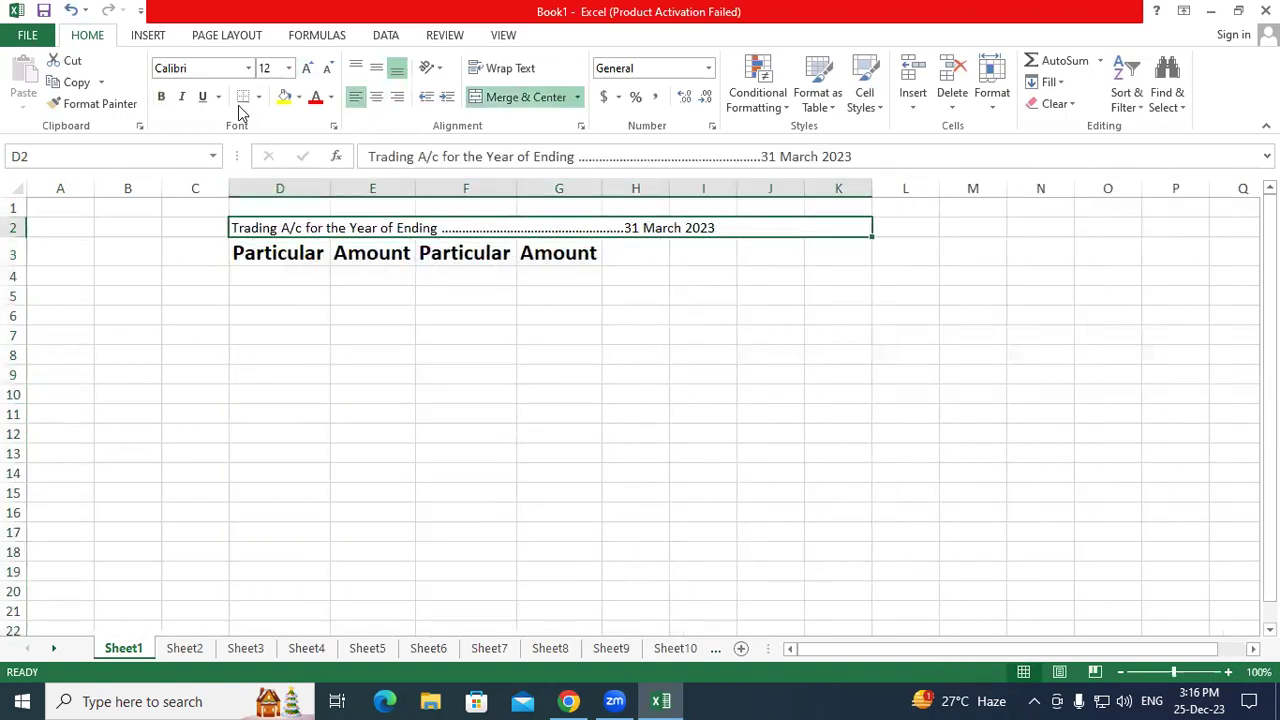
{"action": "left_click", "coordinate": [163, 98]}
{"action": "left_click", "coordinate": [550, 412]}
Apply all borders to the range D2:K20
{"action": "left_click_drag", "start_coordinate": [332, 230], "coordinate": [537, 591]}
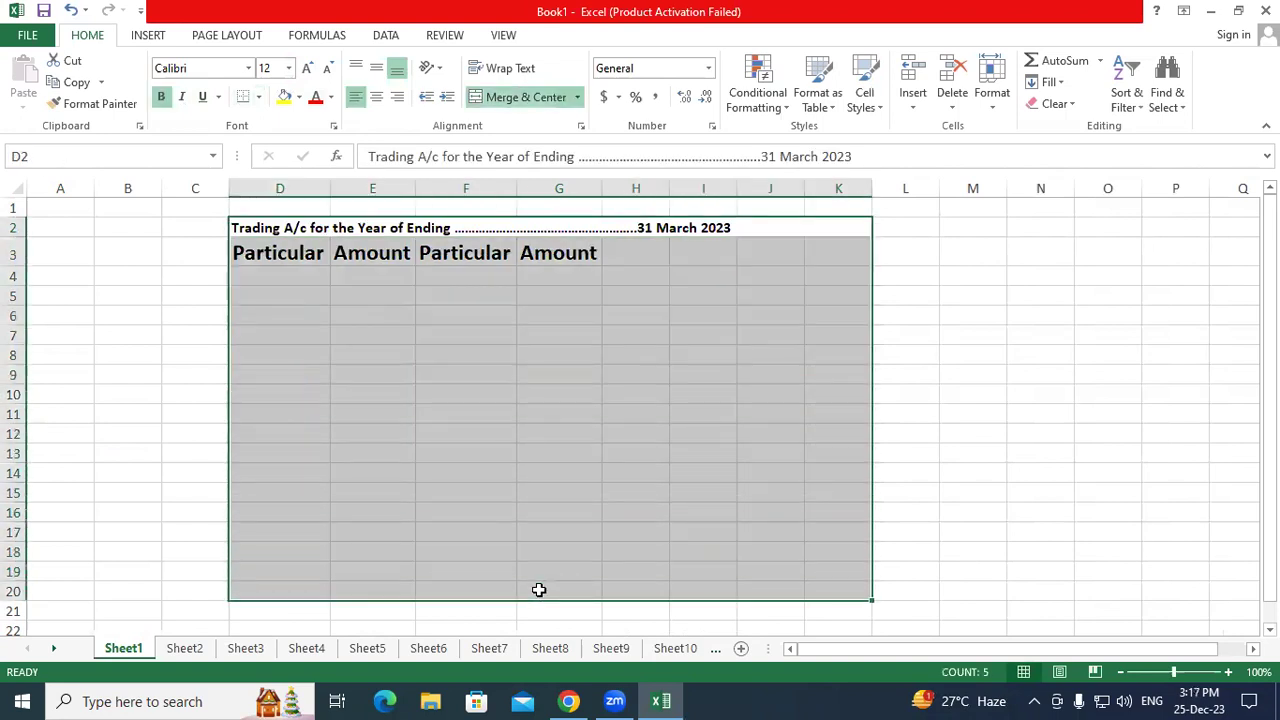
{"action": "left_click", "coordinate": [258, 97]}
{"action": "left_click", "coordinate": [251, 256]}
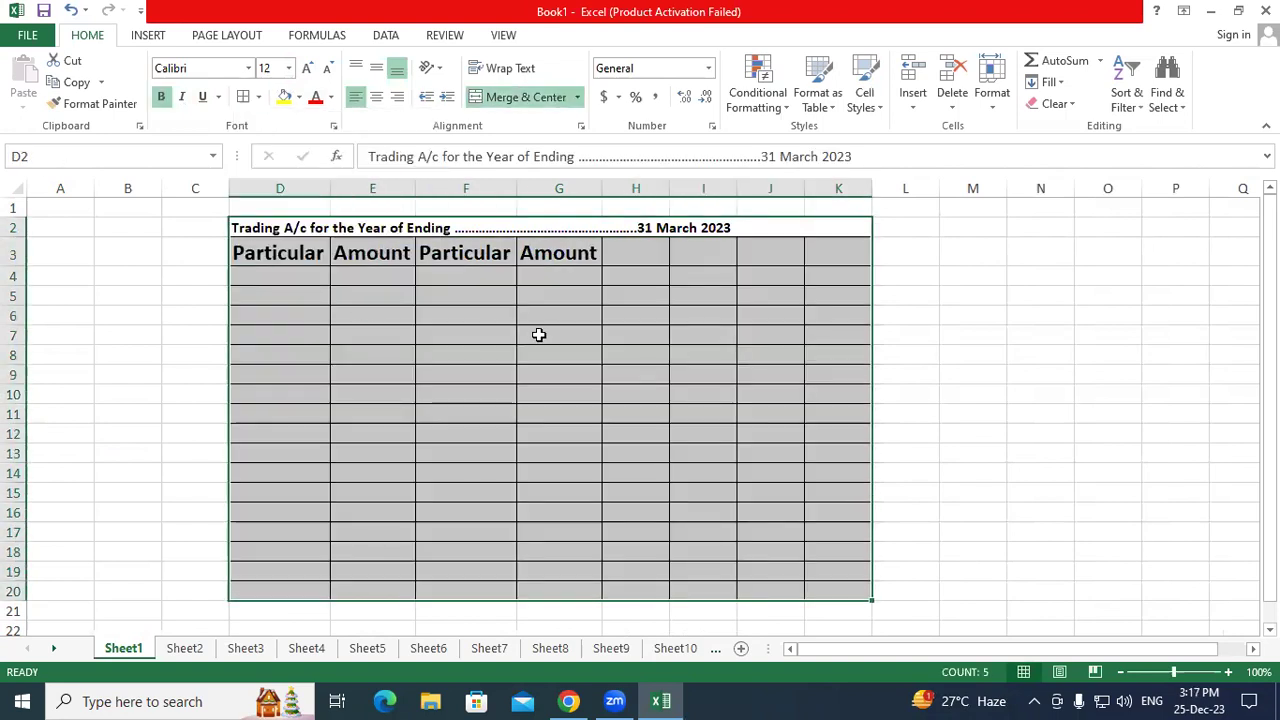
{"action": "left_click", "coordinate": [537, 334]}
{"action": "left_click", "coordinate": [495, 342]}
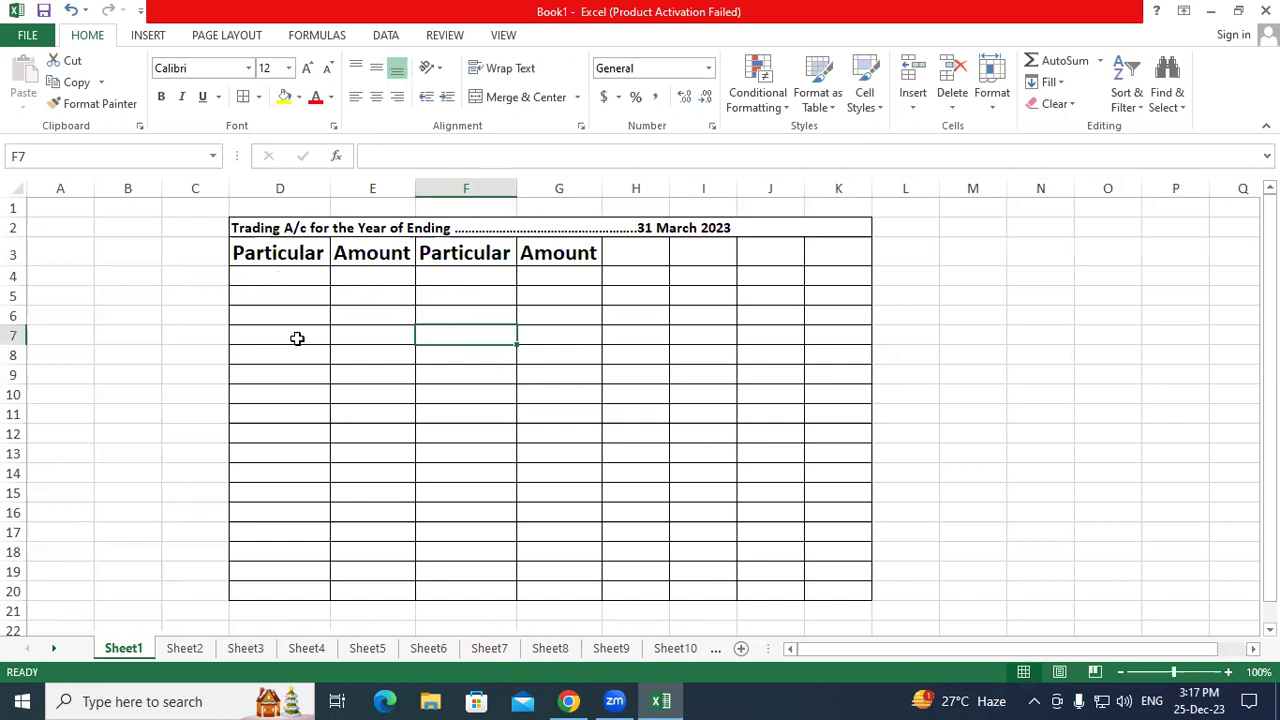
Widen column F and enter "By Sales 200000" in F4
{"action": "left_click_drag", "start_coordinate": [516, 185], "coordinate": [566, 181]}
{"action": "left_click", "coordinate": [603, 414]}
{"action": "left_click", "coordinate": [454, 279]}
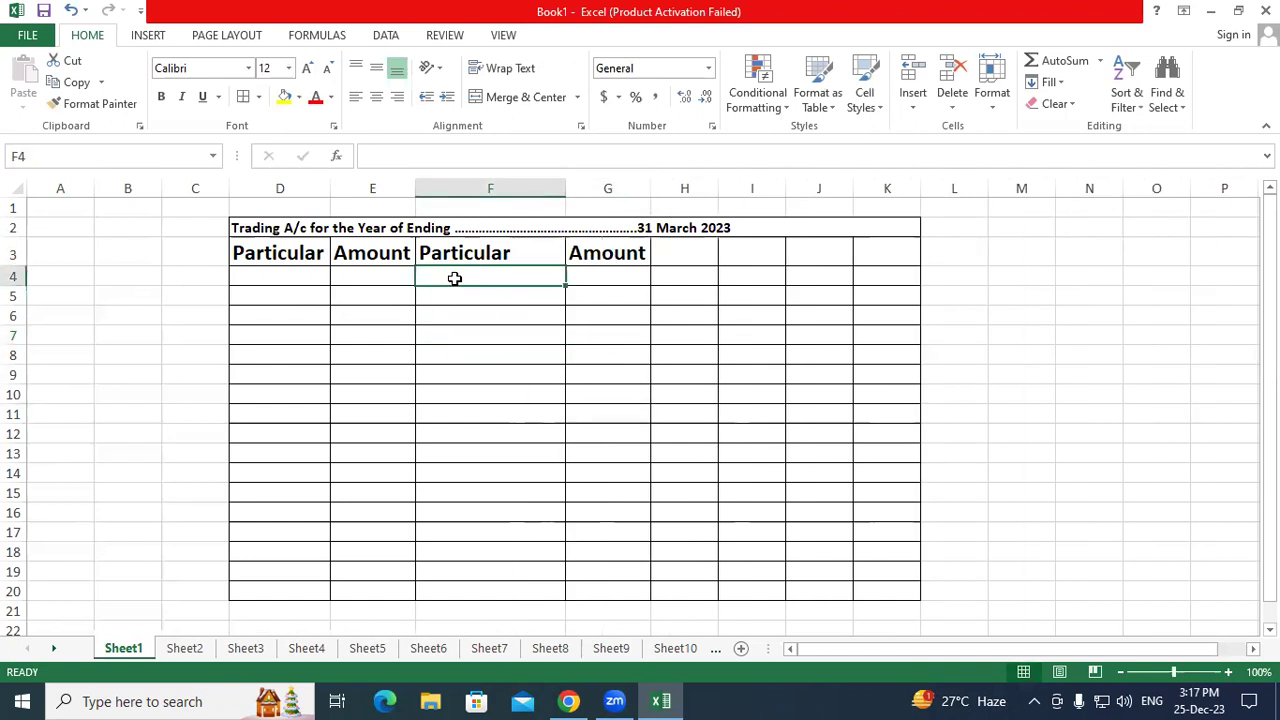
{"action": "type", "text": "By Sales"}
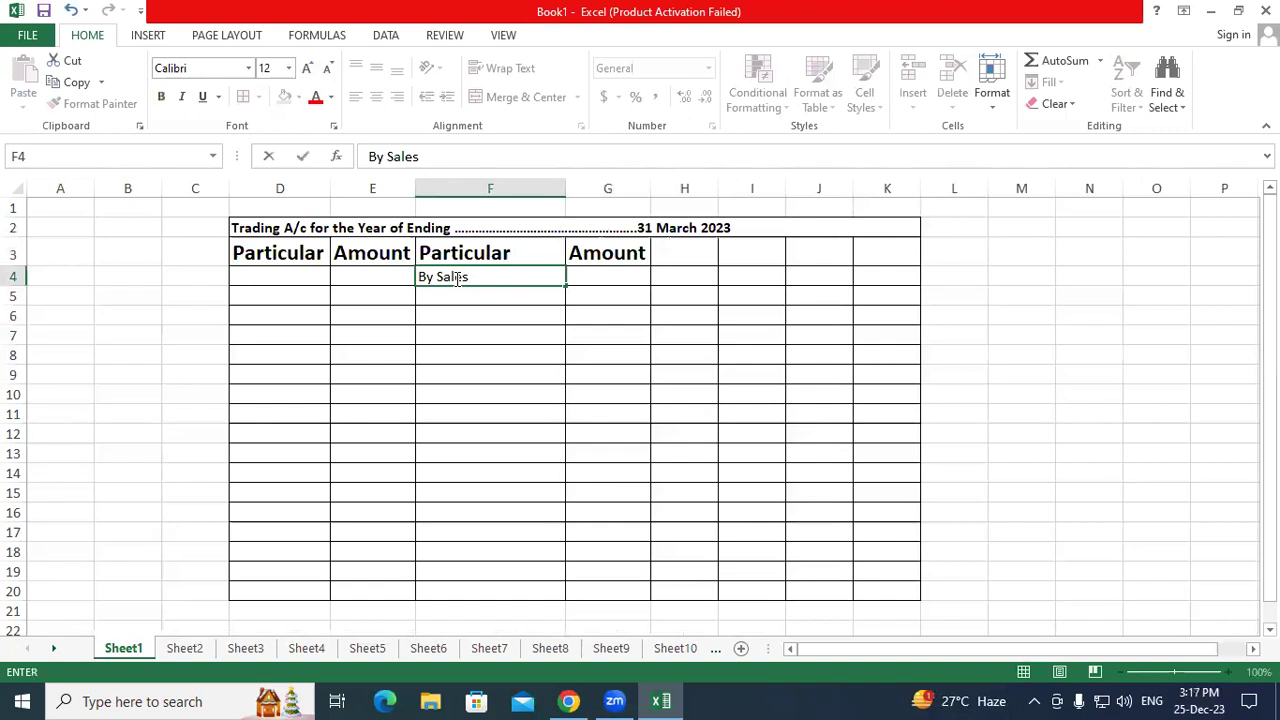
{"action": "type", "text": "200000"}
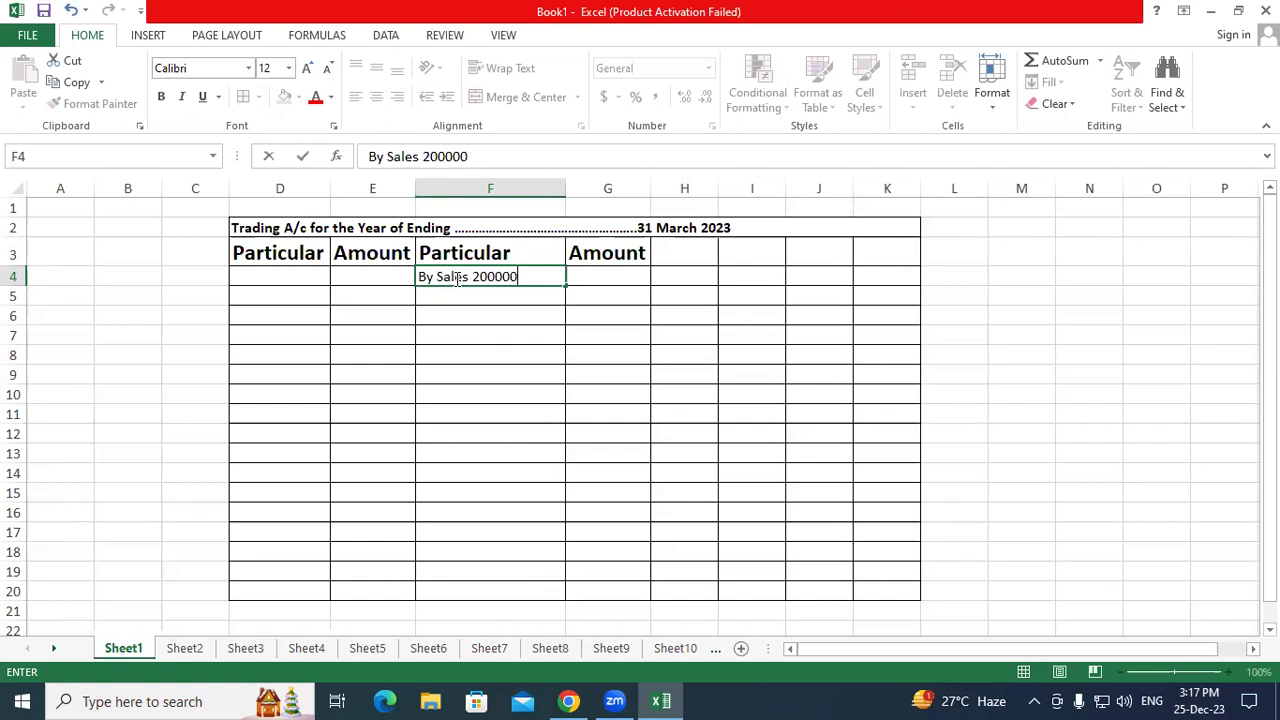
{"action": "key", "text": "Return"}
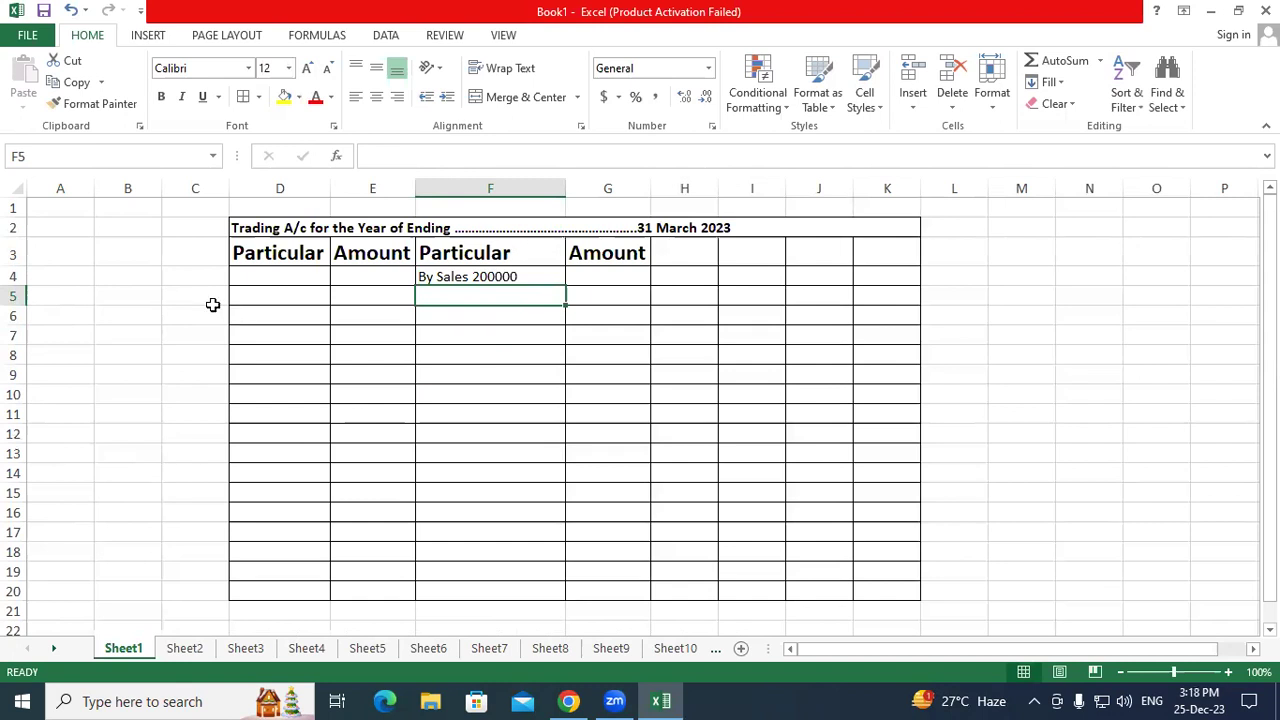
Enter "To Opening Stock" in D4 and widen column D so the text fits
{"action": "left_click", "coordinate": [281, 272]}
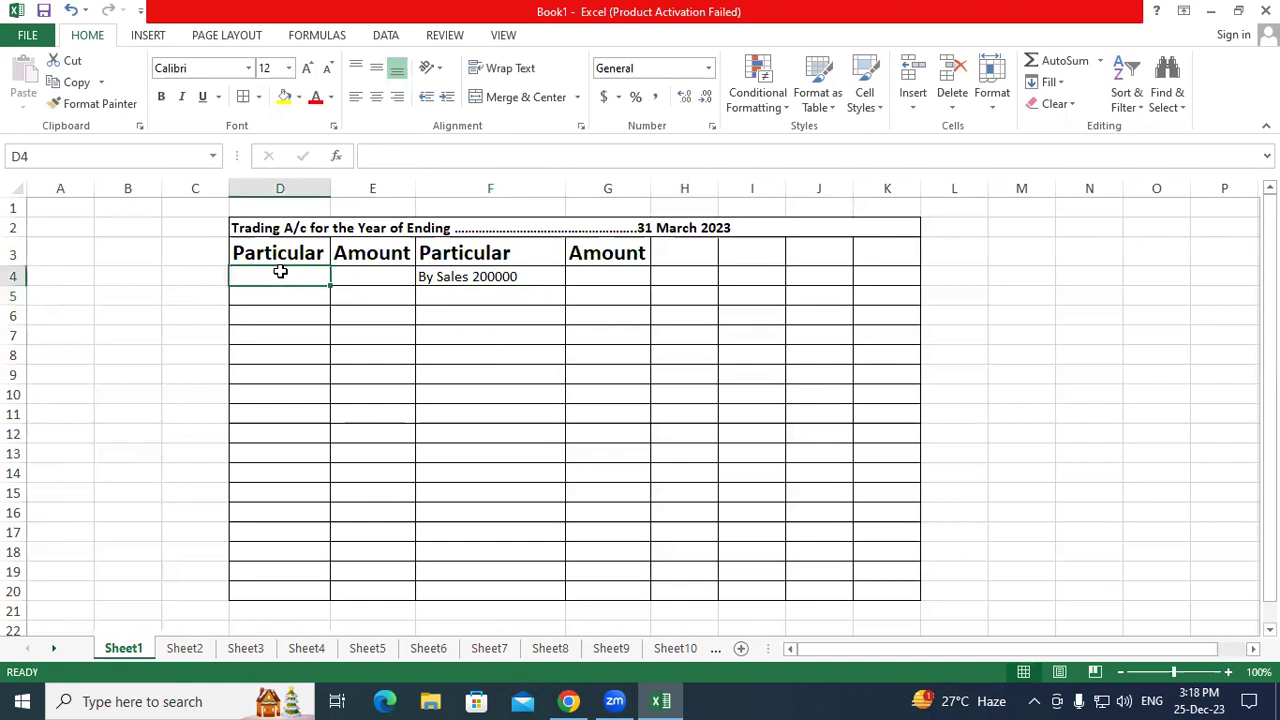
{"action": "type", "text": "T"}
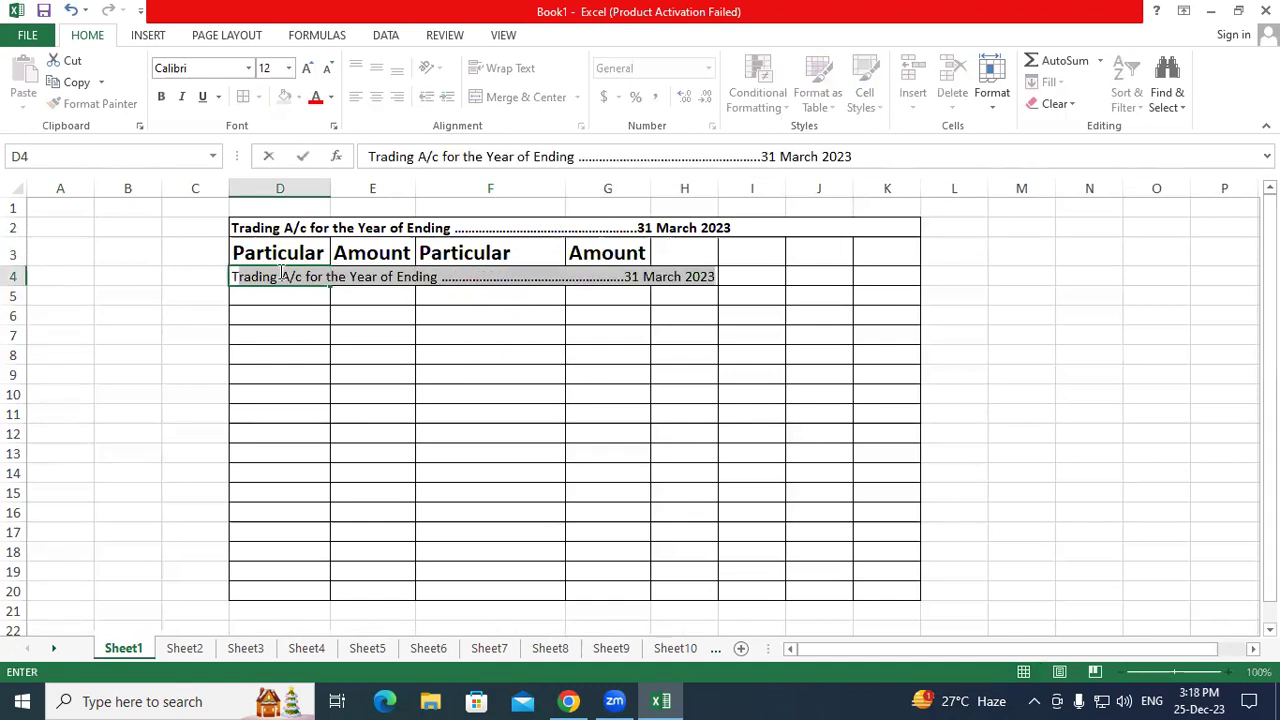
{"action": "type", "text": "o Ope"}
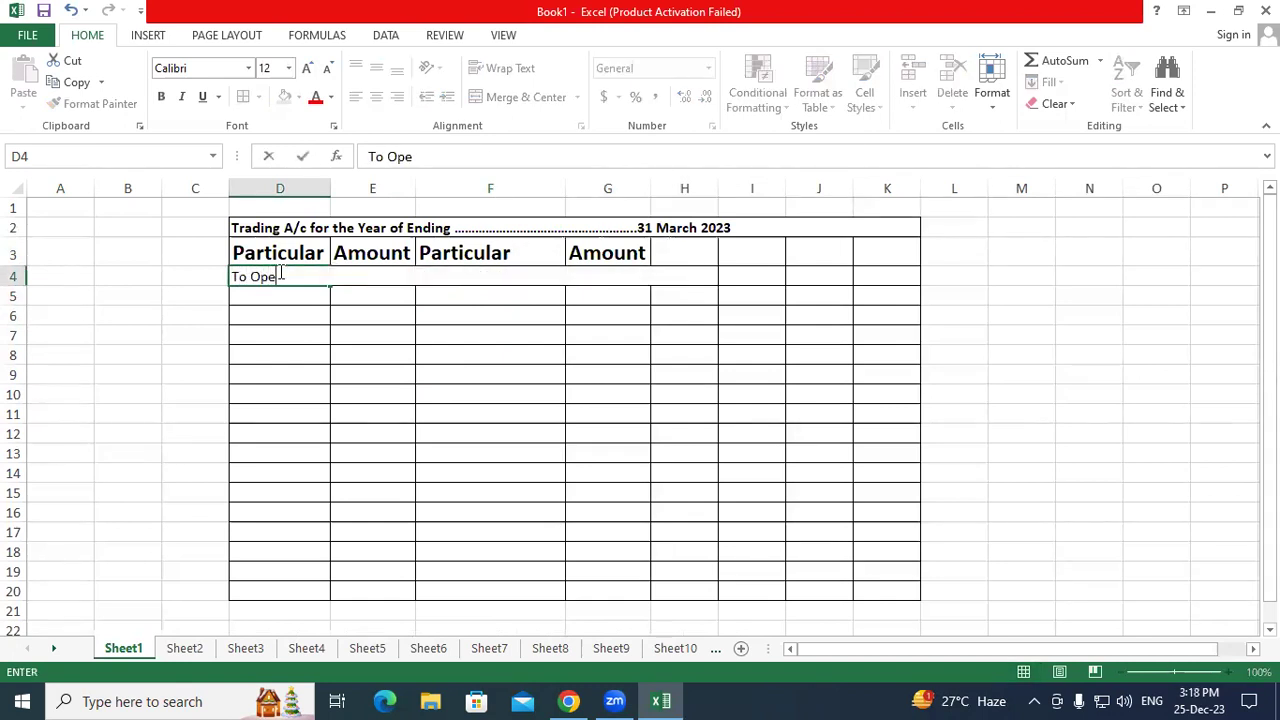
{"action": "type", "text": "ning Stock"}
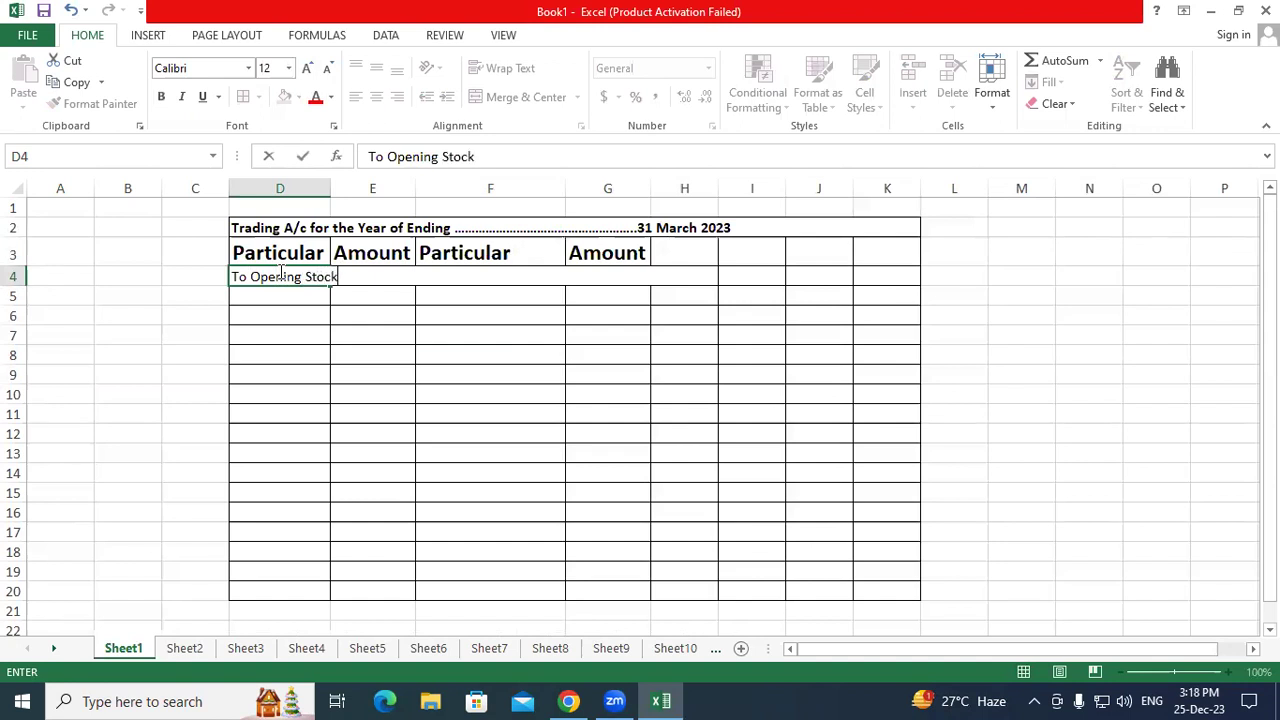
{"action": "key", "text": "Return"}
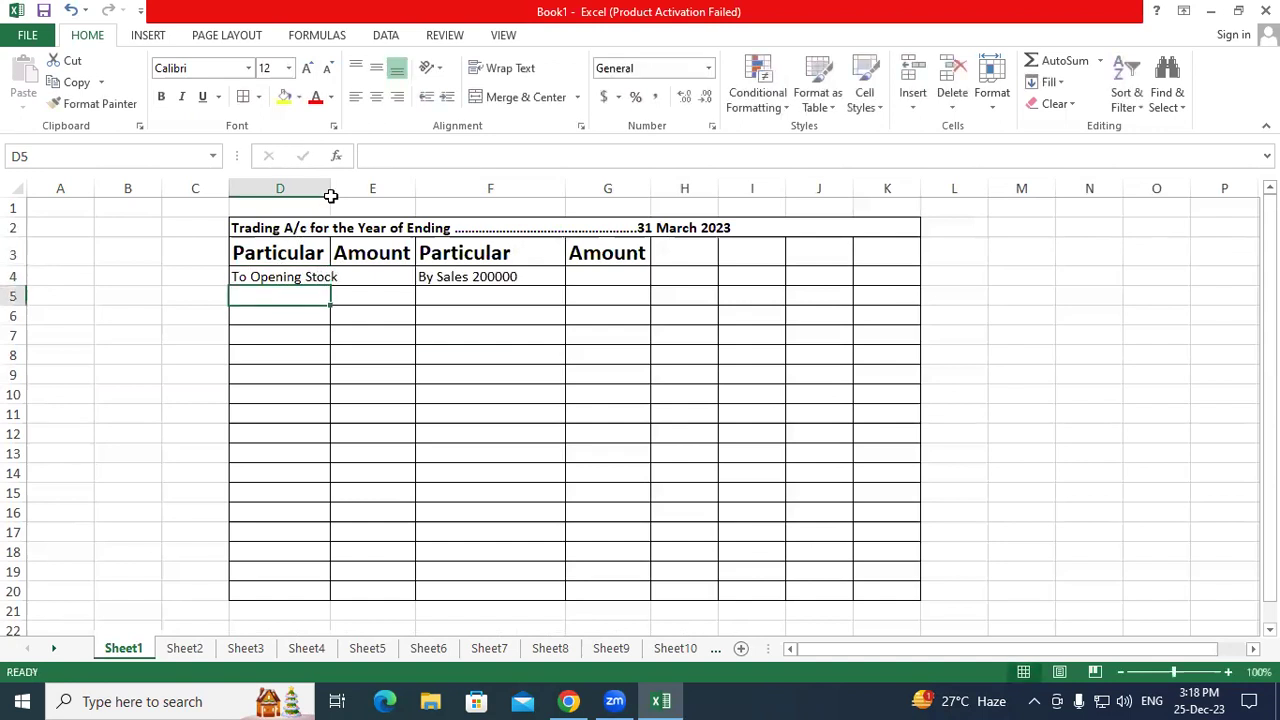
{"action": "left_click_drag", "start_coordinate": [331, 188], "coordinate": [411, 187]}
Enter 50000 in E4 as the opening stock amount
{"action": "left_click", "coordinate": [430, 276]}
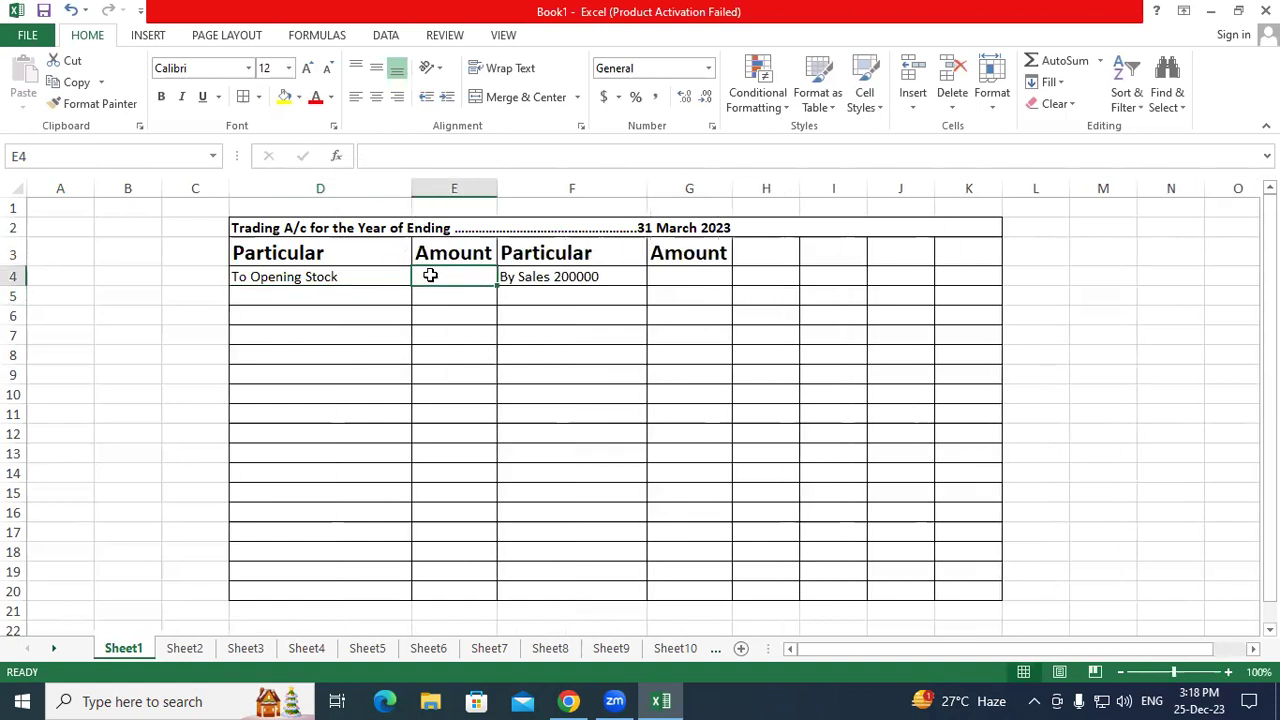
{"action": "type", "text": "50000"}
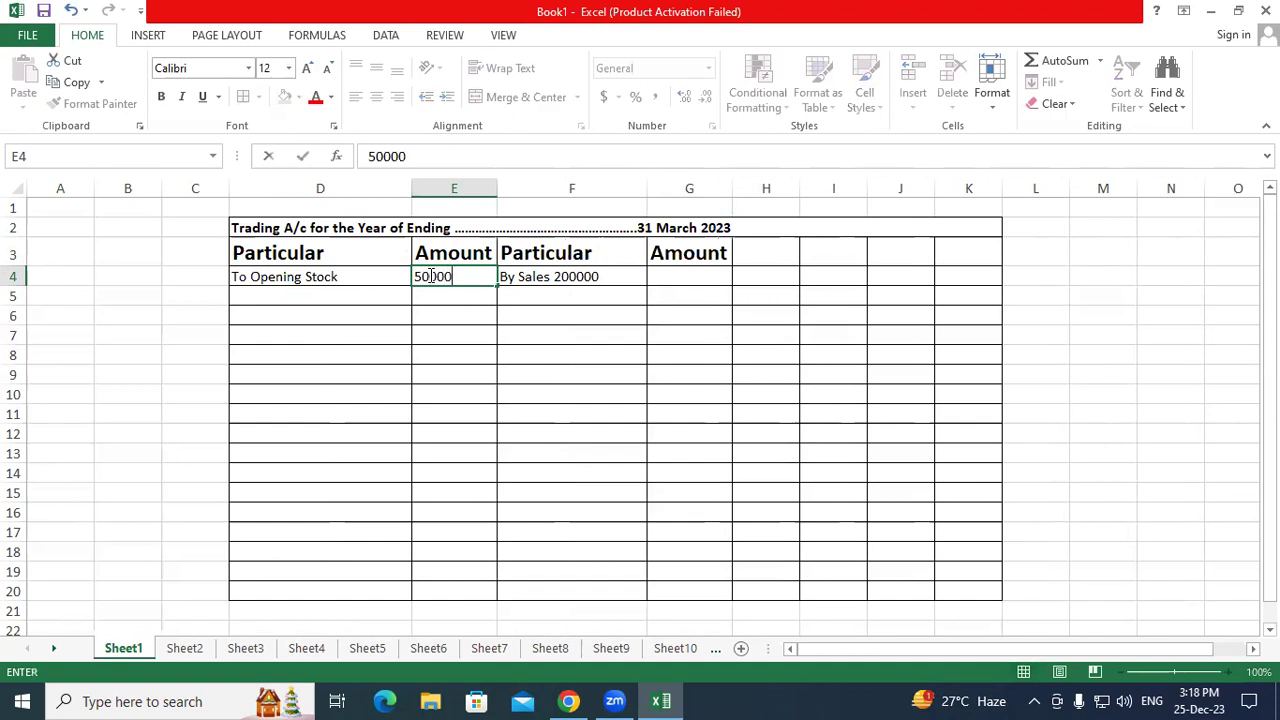
{"action": "key", "text": "Return"}
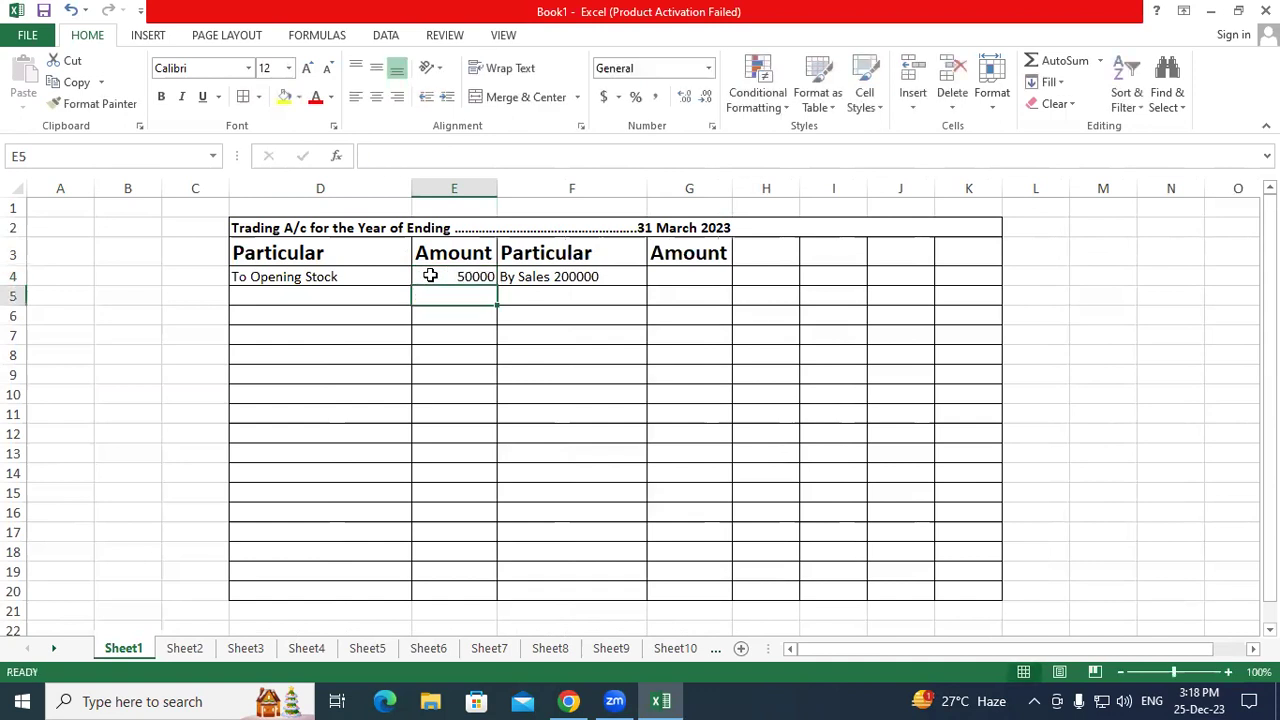
{"action": "left_click", "coordinate": [526, 340]}
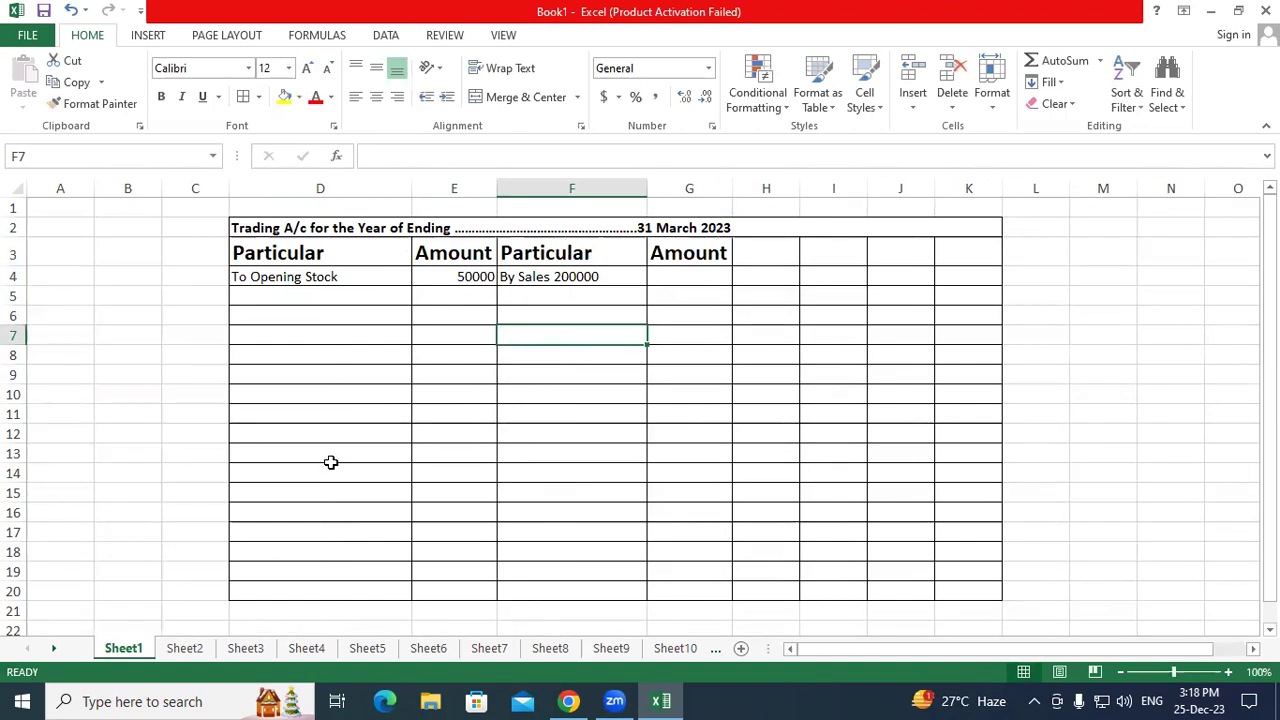
Enter "To Purchase 100000" in D5, below the opening stock entry
{"action": "left_click", "coordinate": [260, 291]}
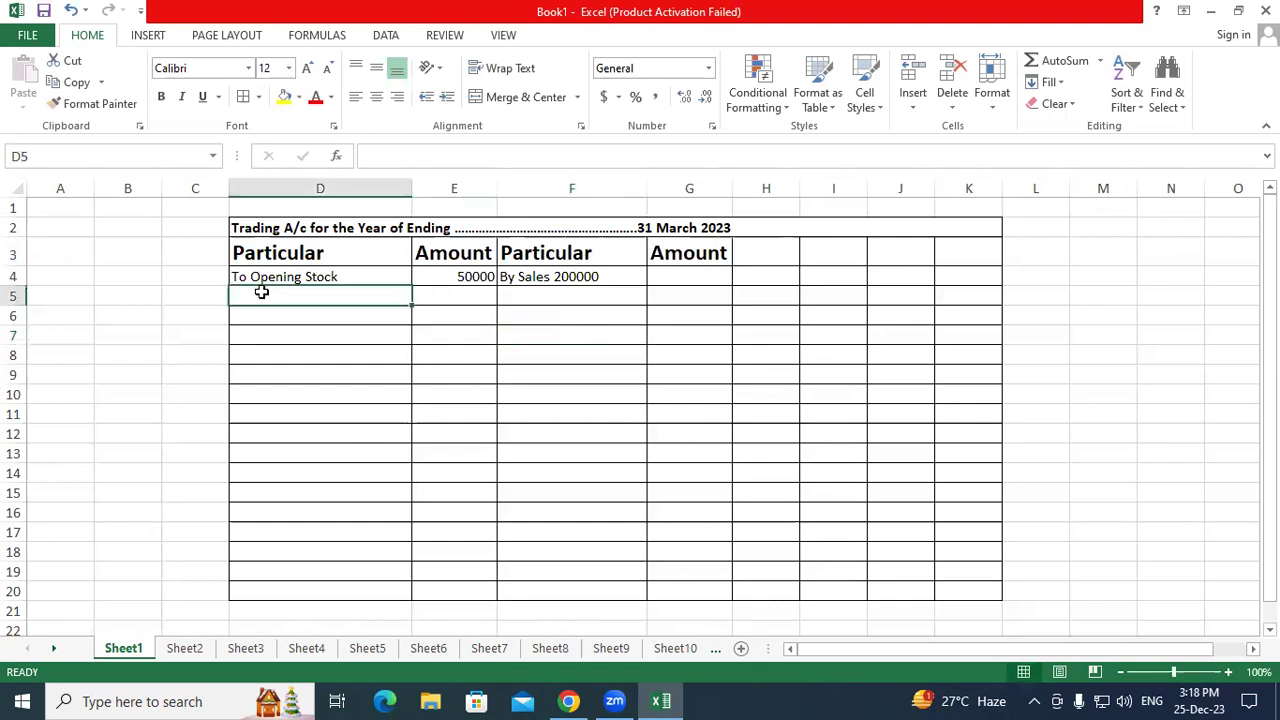
{"action": "type", "text": "To P"}
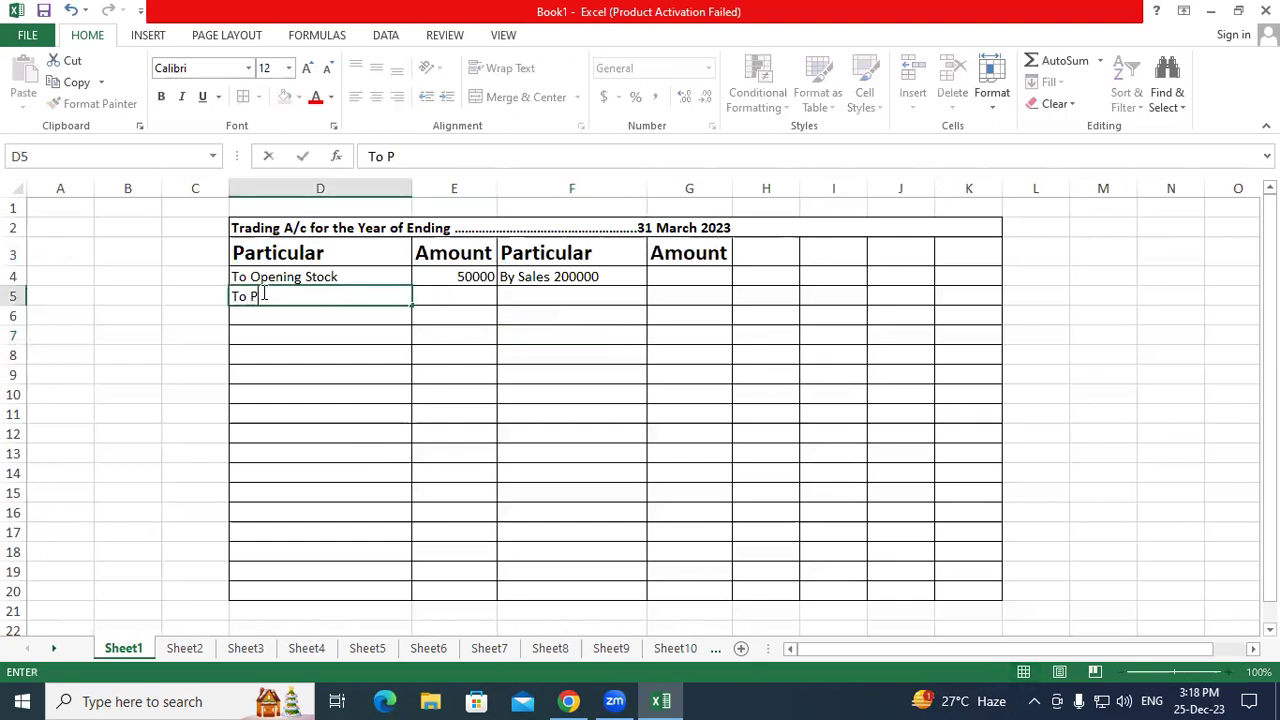
{"action": "type", "text": "urchas"}
{"action": "type", "text": "e"}
{"action": "type", "text": "1"}
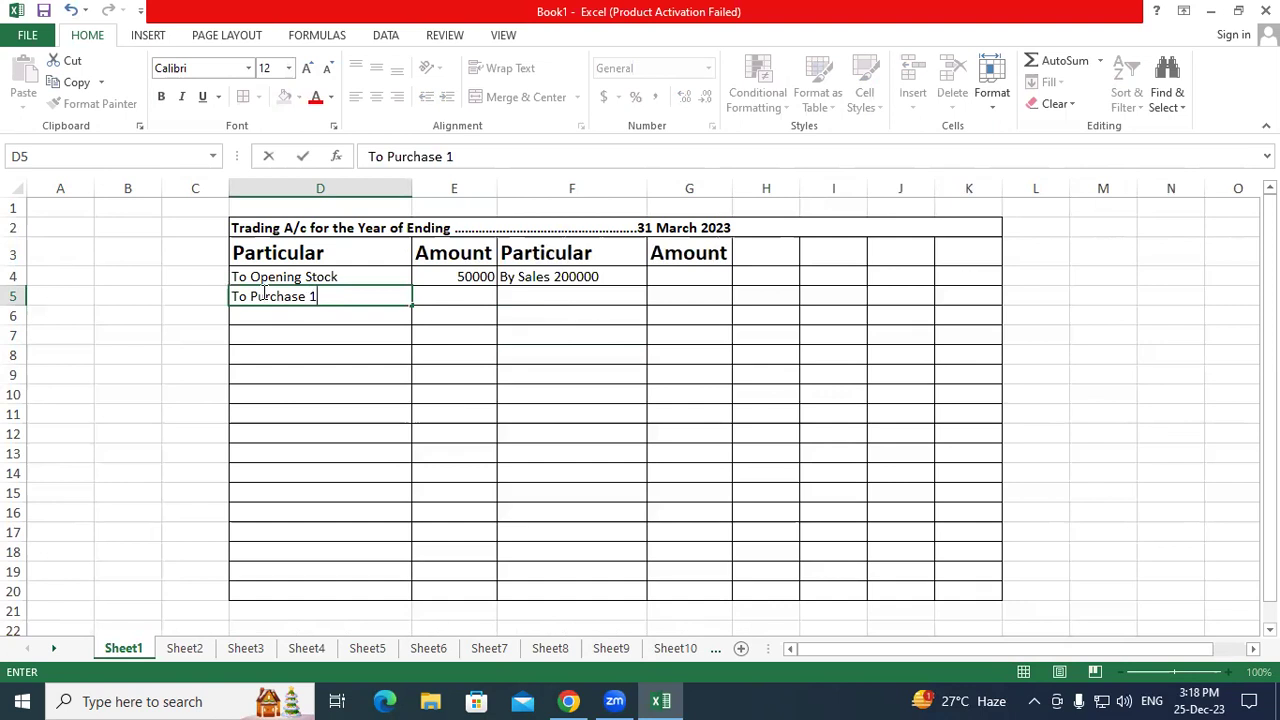
{"action": "type", "text": "00000"}
{"action": "key", "text": "Return"}
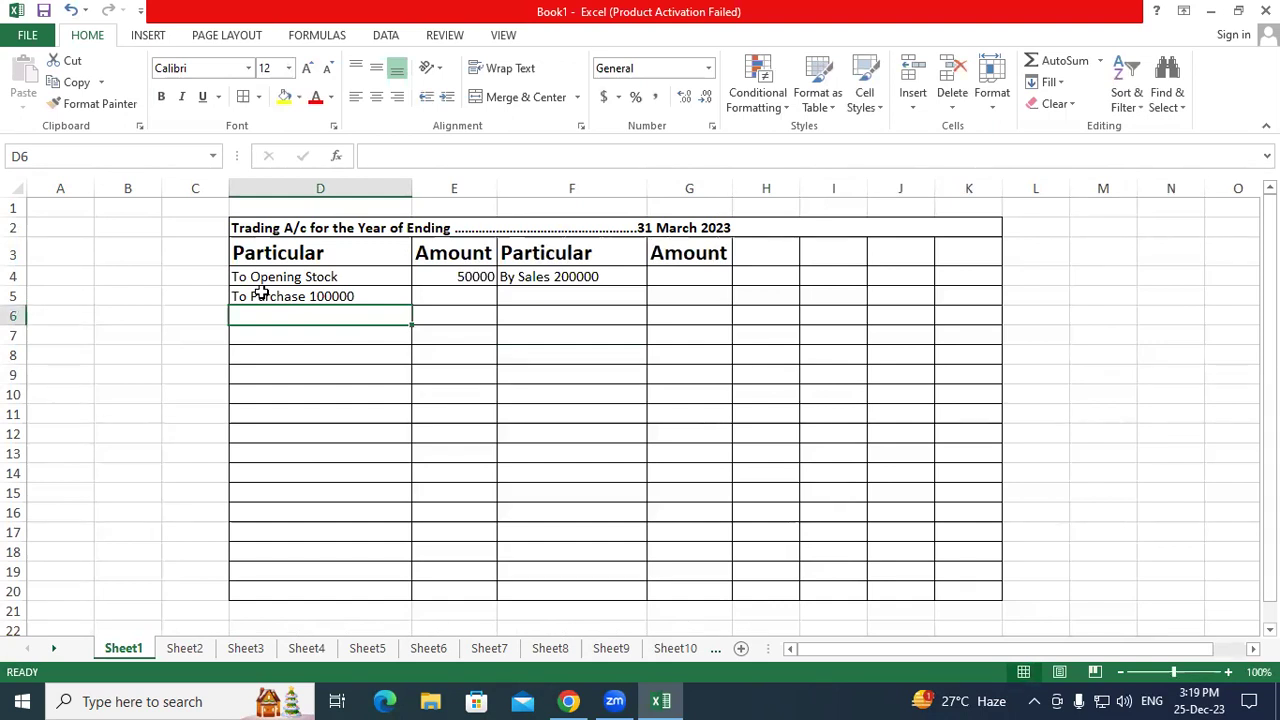
Enter "Less Return 10000" in F5, below the sales entry
{"action": "left_click", "coordinate": [523, 294]}
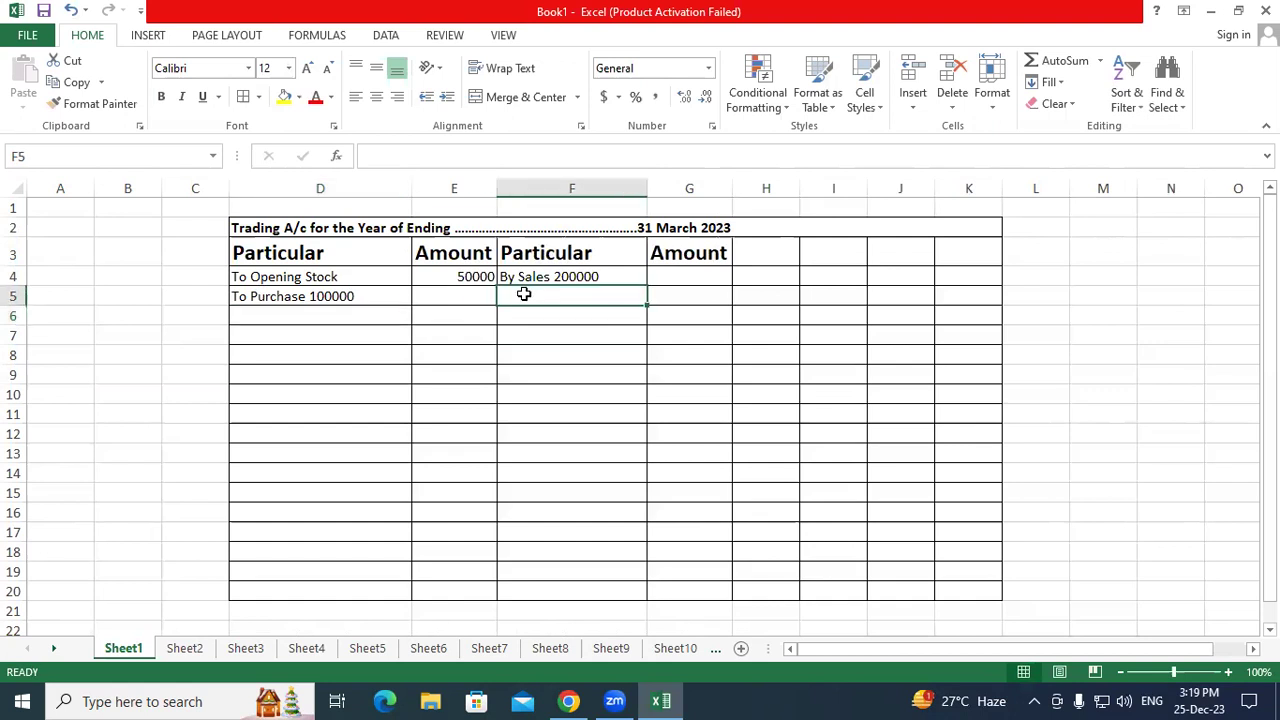
{"action": "type", "text": "Less"}
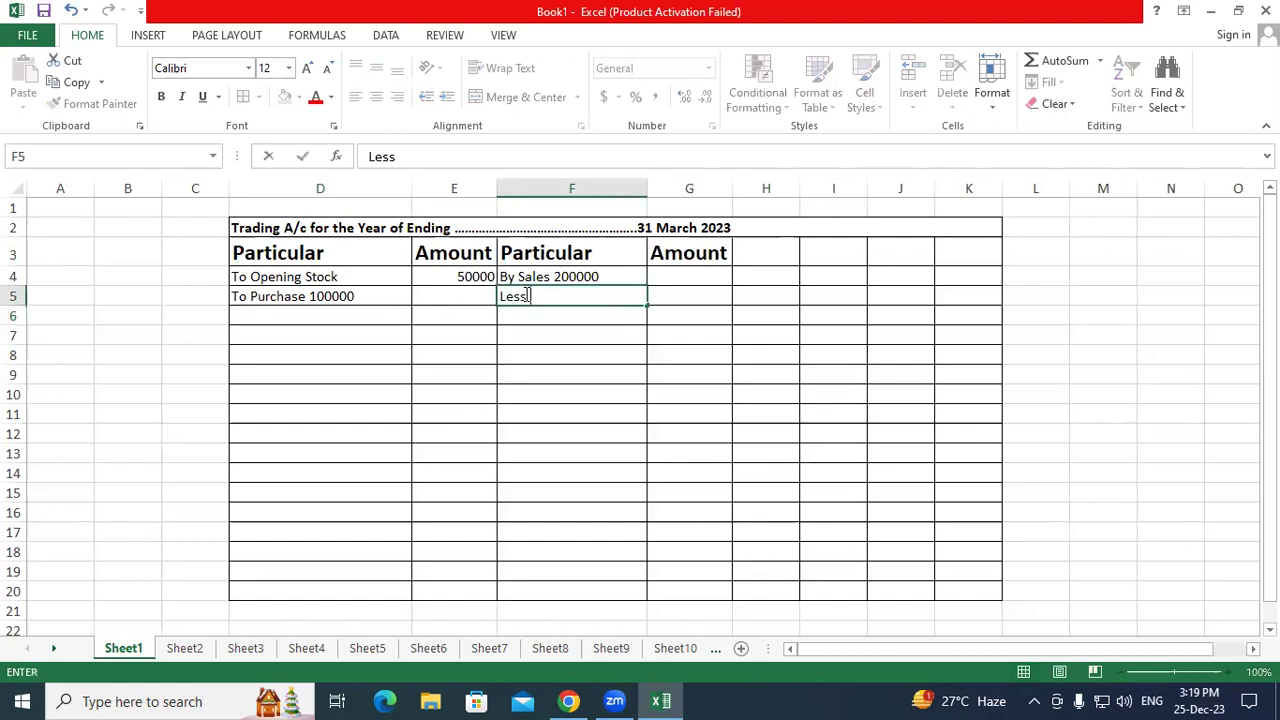
{"action": "type", "text": " Return"}
{"action": "type", "text": "10000"}
{"action": "key", "text": "Return"}
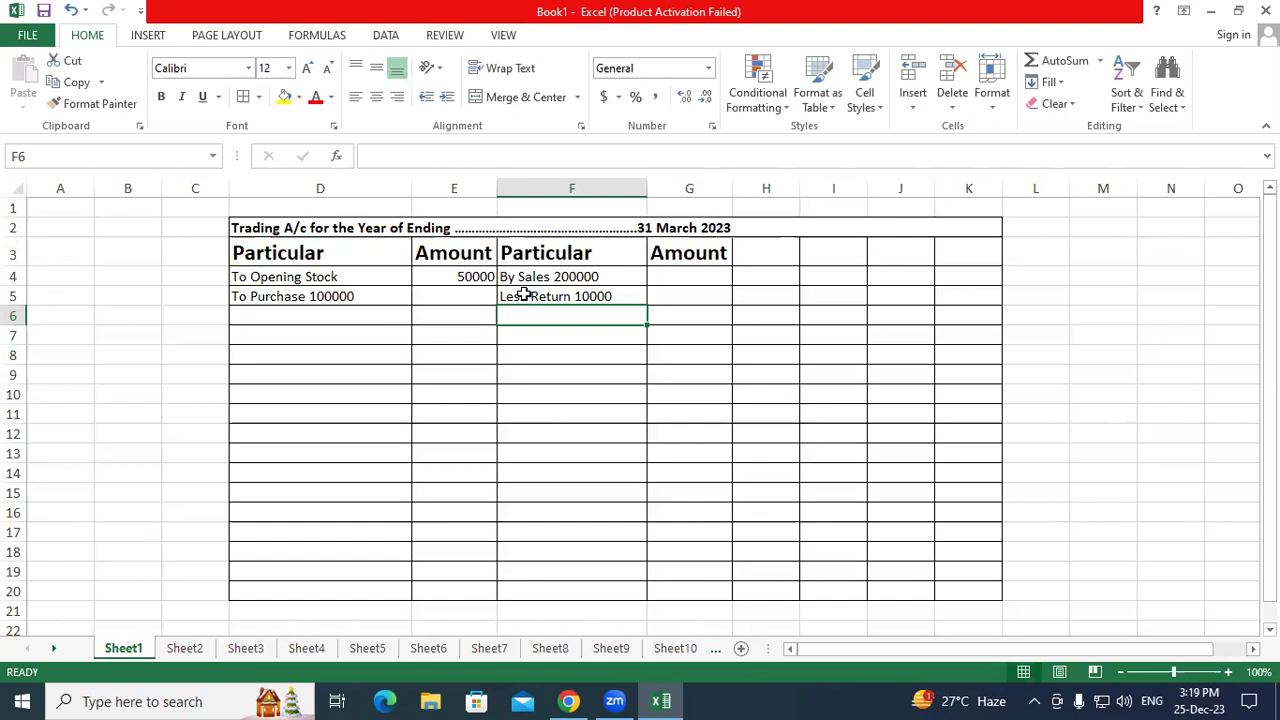
Enter "Less Return 5000" in D6, below the purchase entry
{"action": "left_click", "coordinate": [275, 317]}
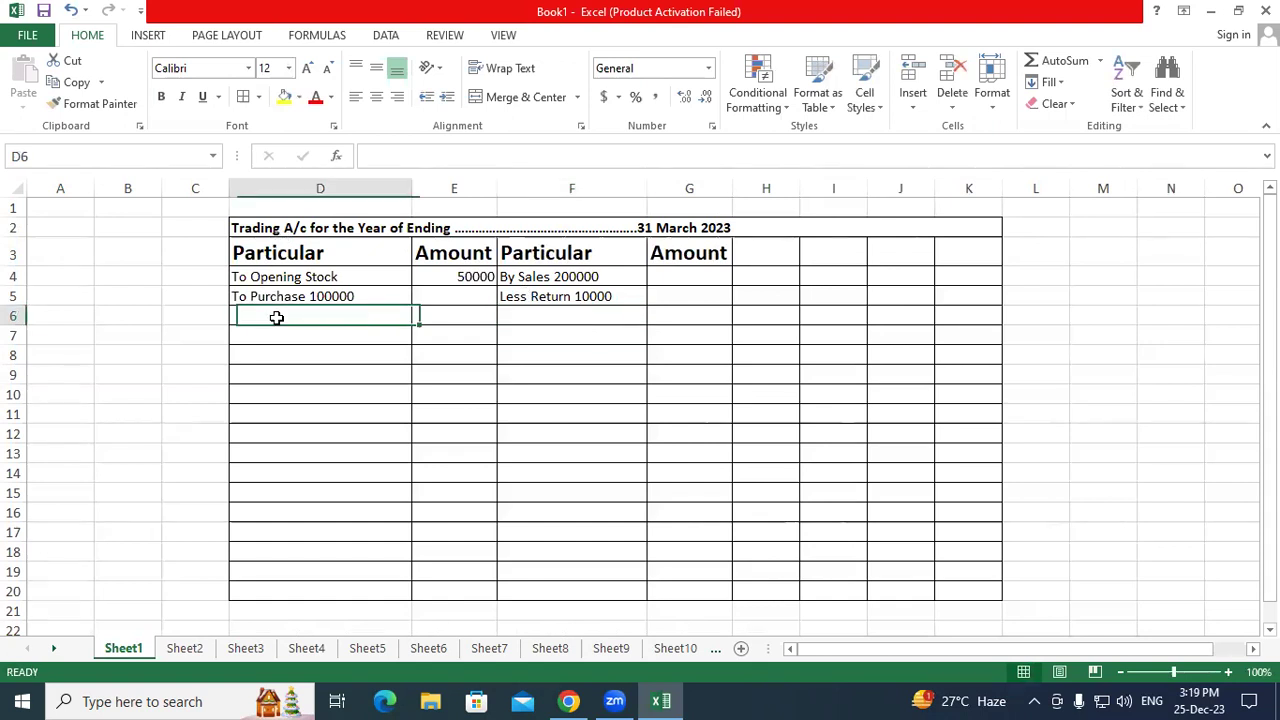
{"action": "type", "text": "Less"}
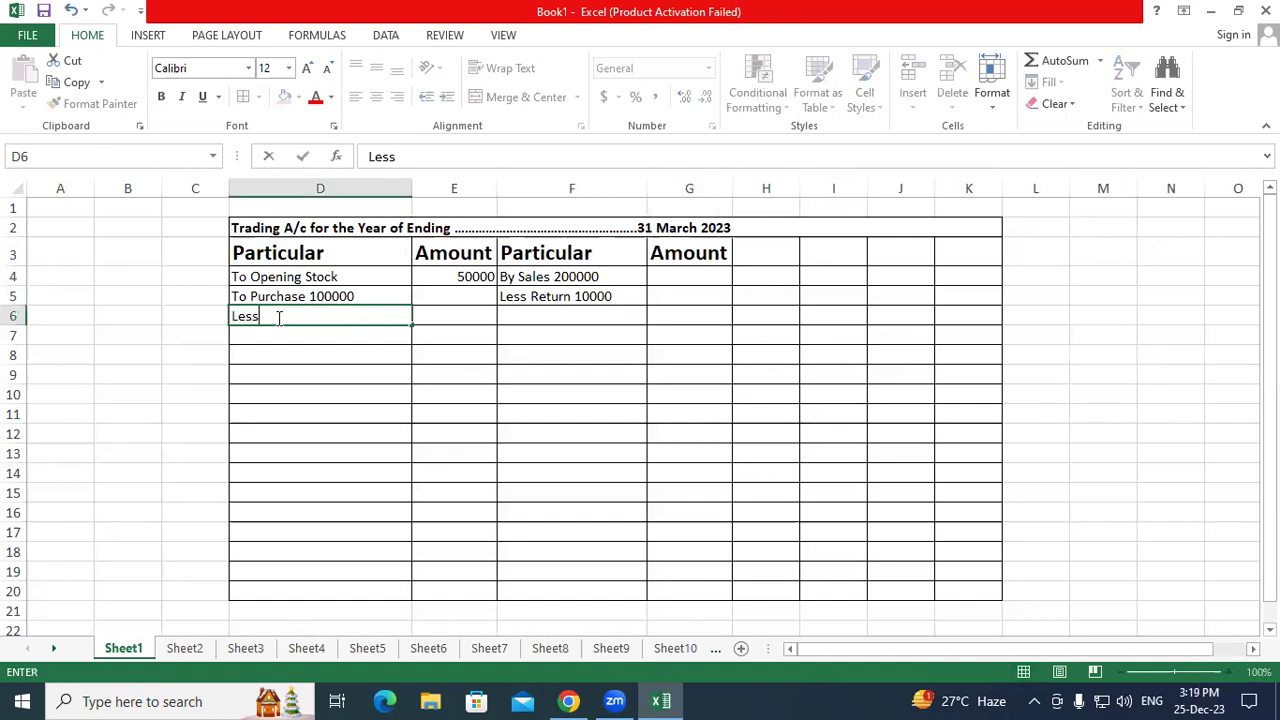
{"action": "type", "text": " Return 5000"}
{"action": "key", "text": "Return"}
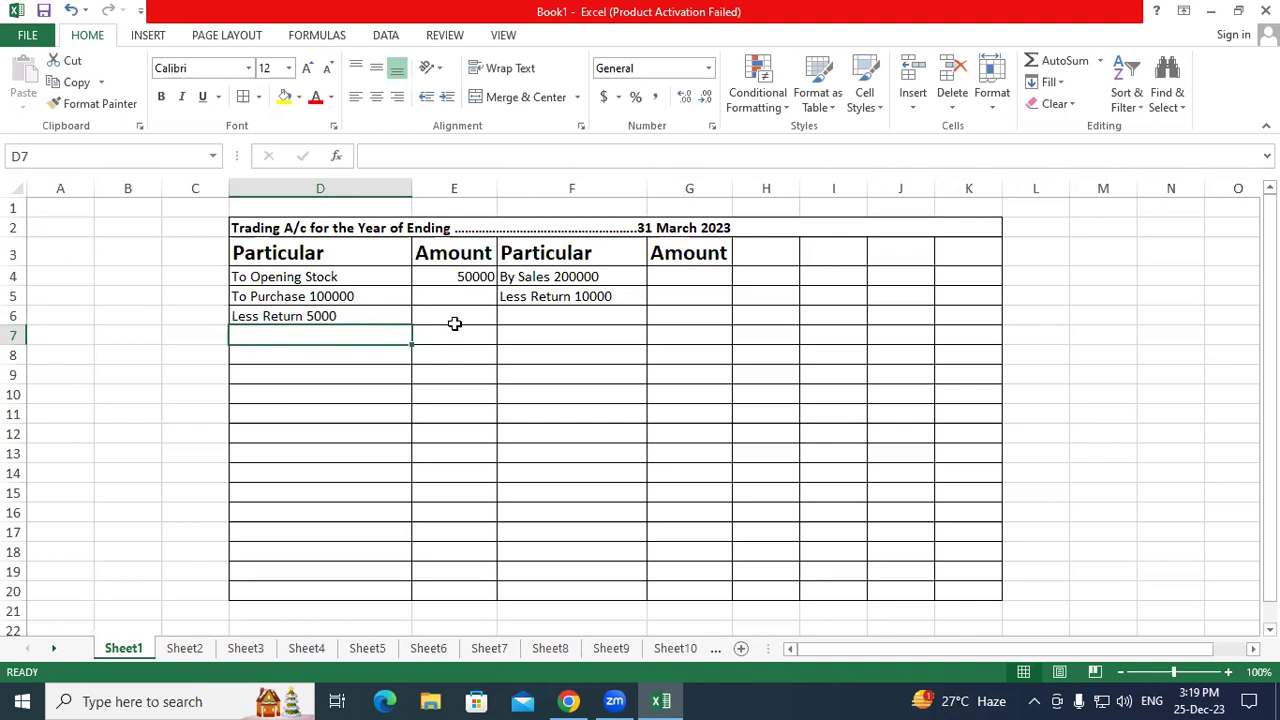
Enter "By Closing Stock" in F6 and its amount 40000 in G6
{"action": "left_click", "coordinate": [531, 319]}
{"action": "type", "text": "By C"}
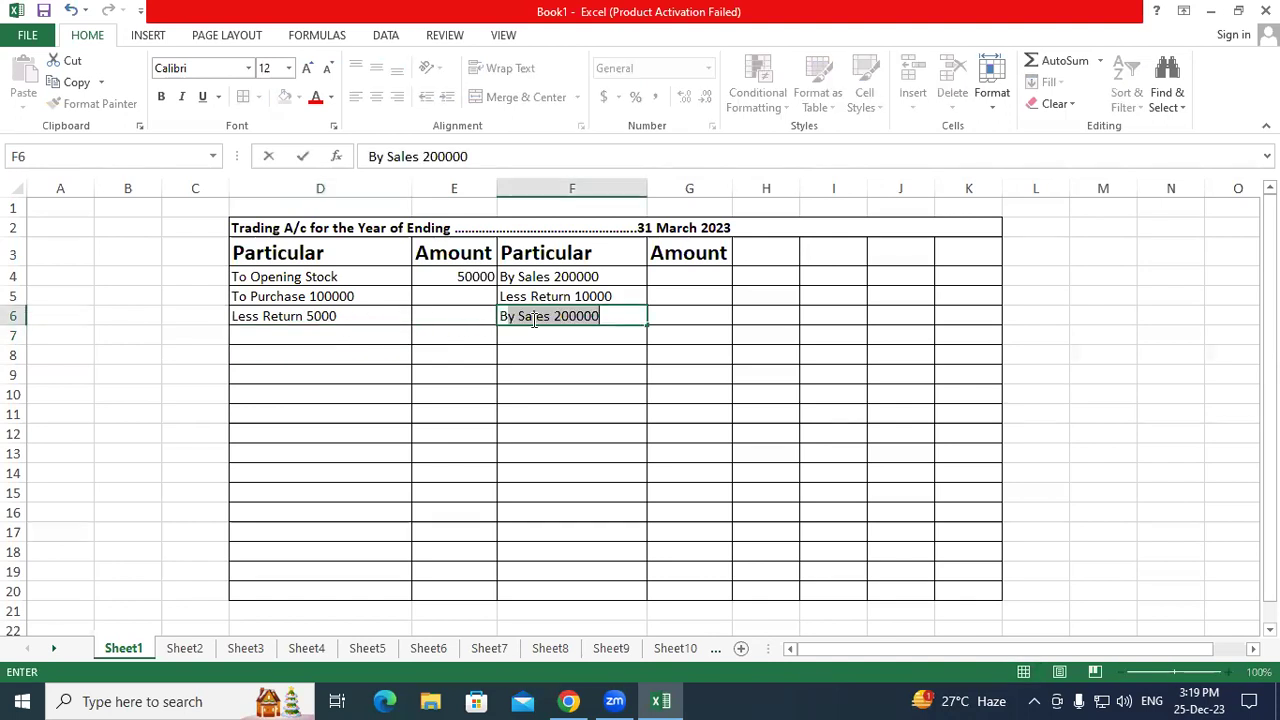
{"action": "type", "text": "lsoi"}
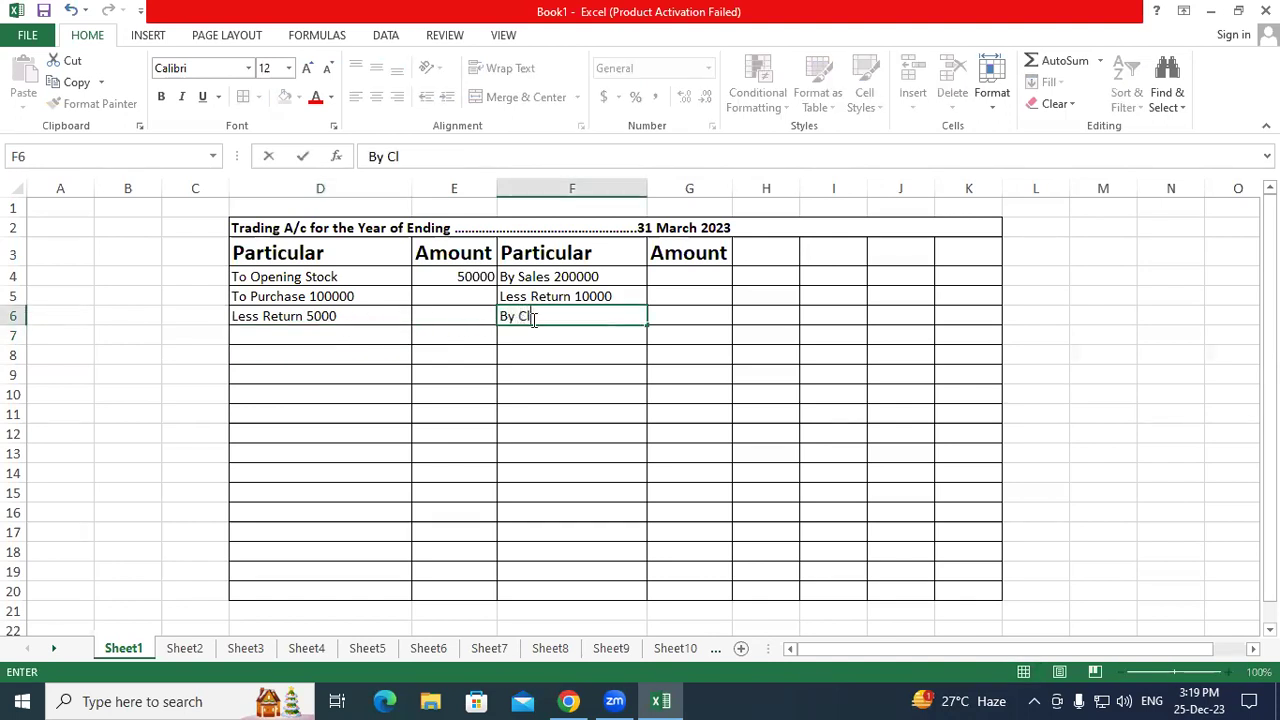
{"action": "key", "text": "BackSpace"}
{"action": "key", "text": "BackSpace"}
{"action": "key", "text": "BackSpace"}
{"action": "key", "text": "BackSpace"}
{"action": "type", "text": "lod"}
{"action": "key", "text": "BackSpace"}
{"action": "type", "text": "sing Stock"}
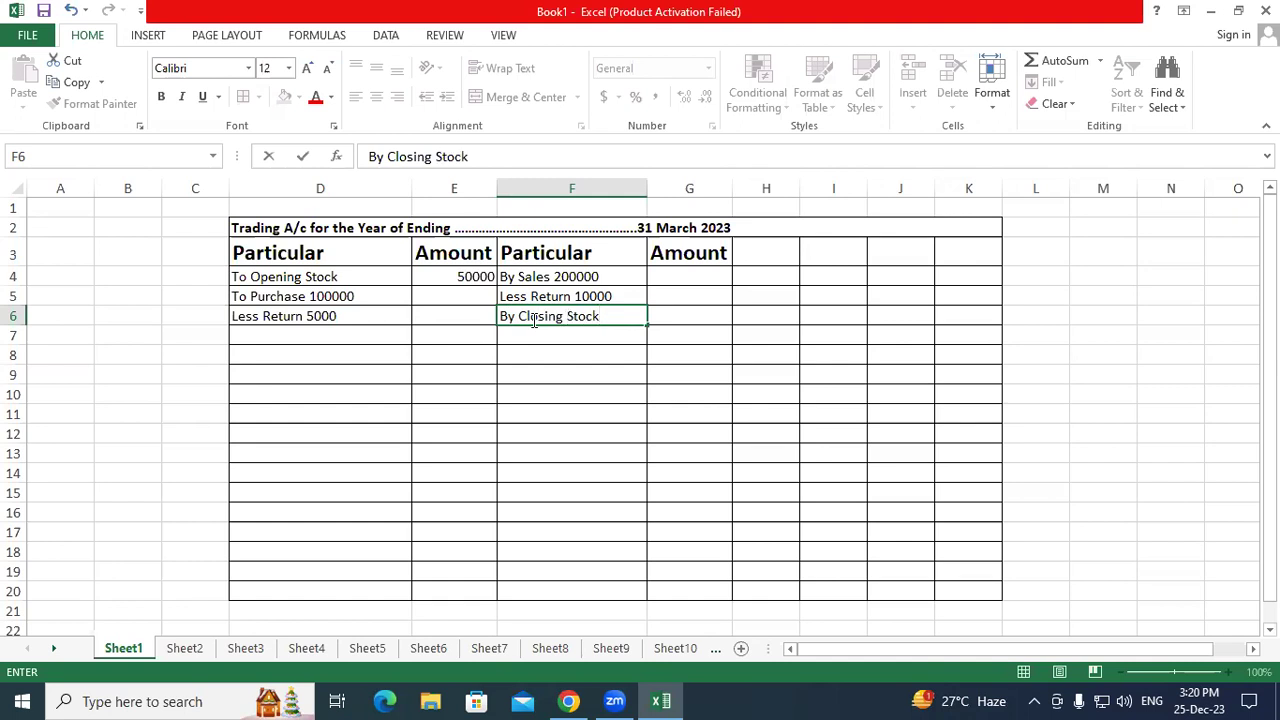
{"action": "key", "text": "Tab"}
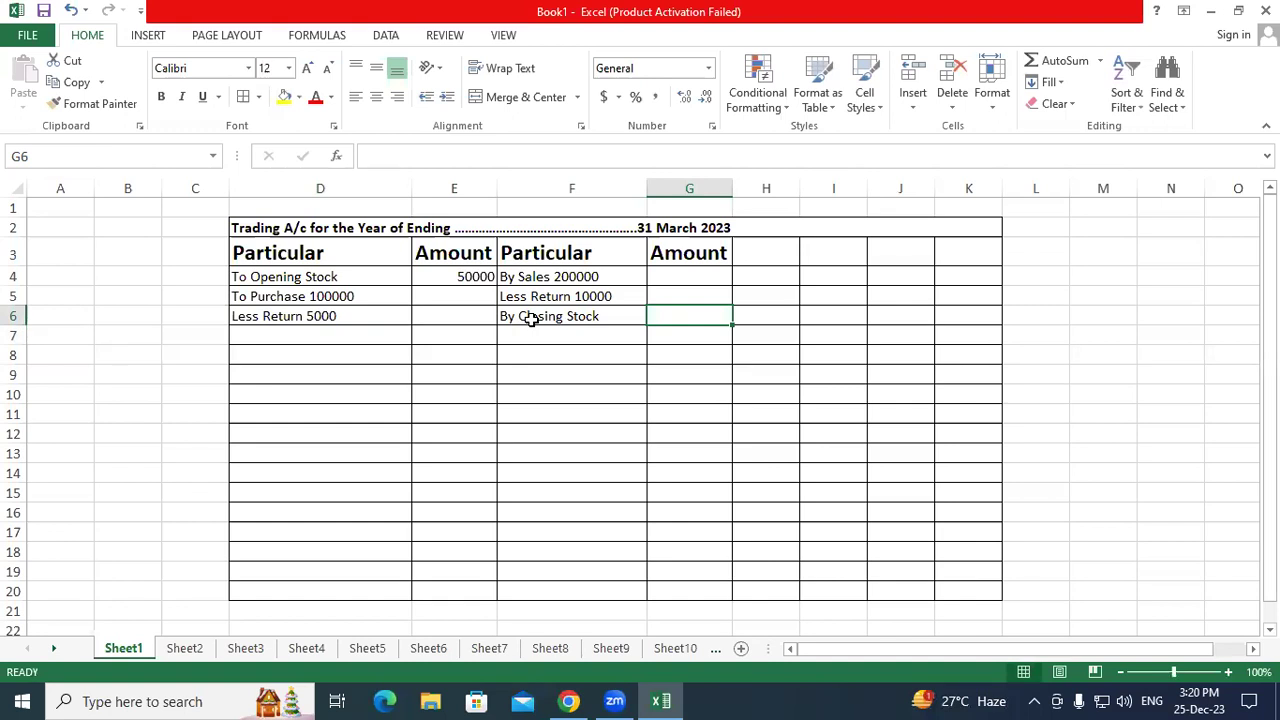
{"action": "type", "text": "40000"}
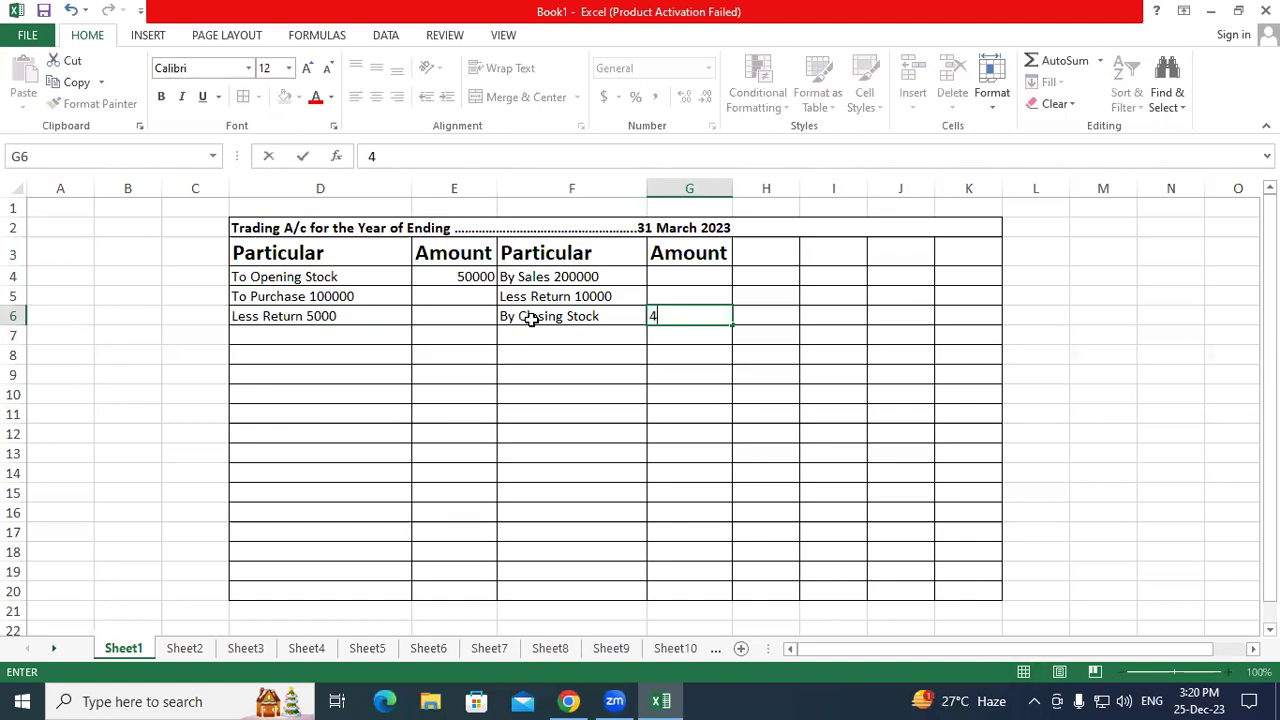
{"action": "key", "text": "Return"}
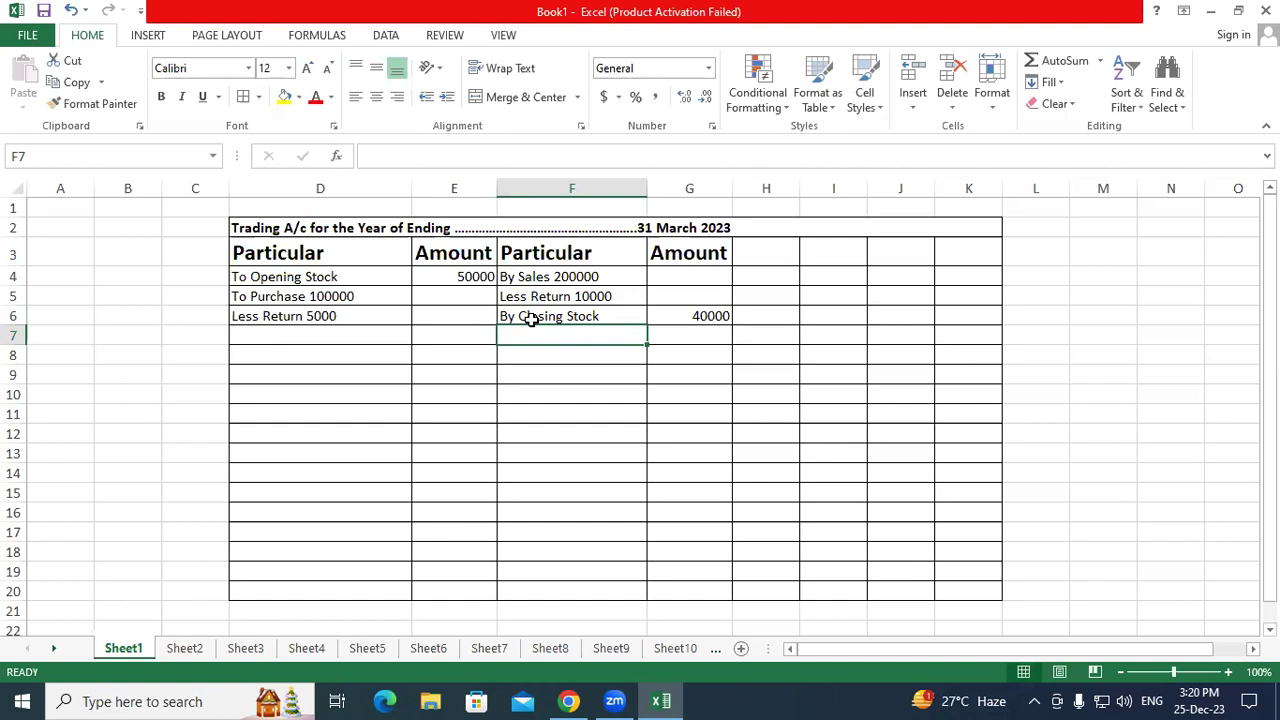
Enter "To Direct Exp(Packing C,Wages" in D7, below the purchase return entry
{"action": "left_click", "coordinate": [246, 337]}
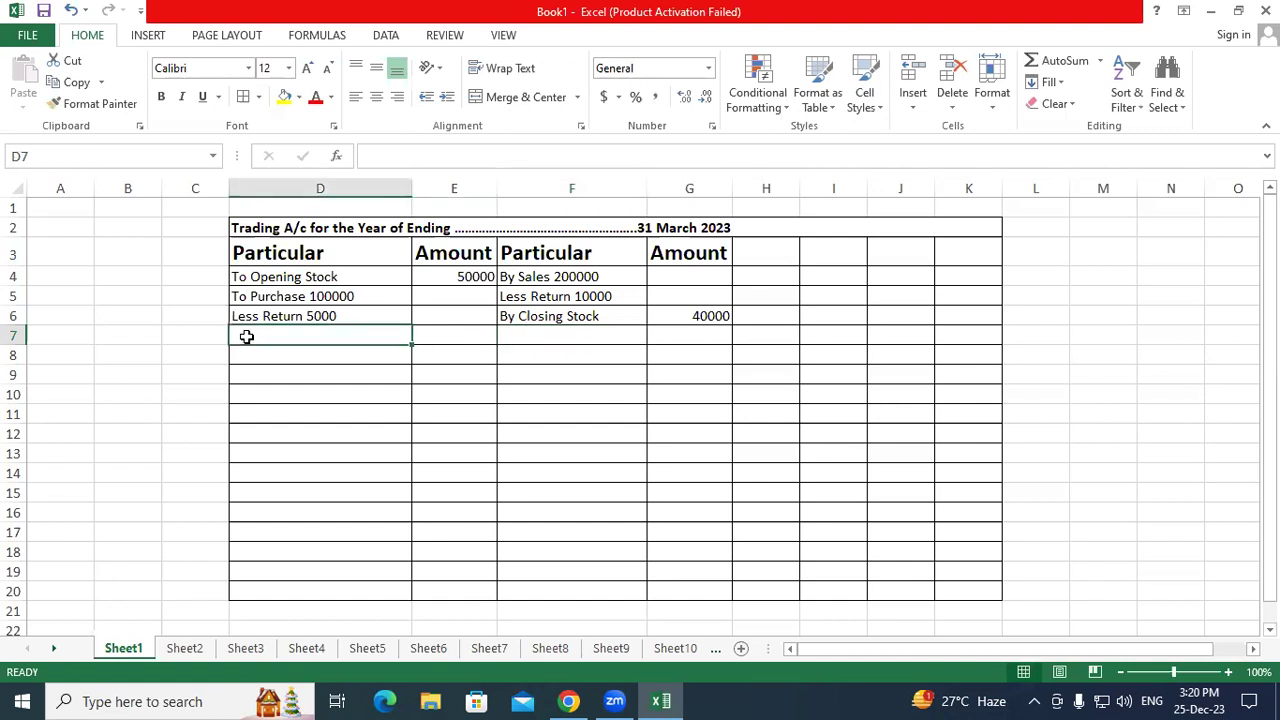
{"action": "type", "text": "To"}
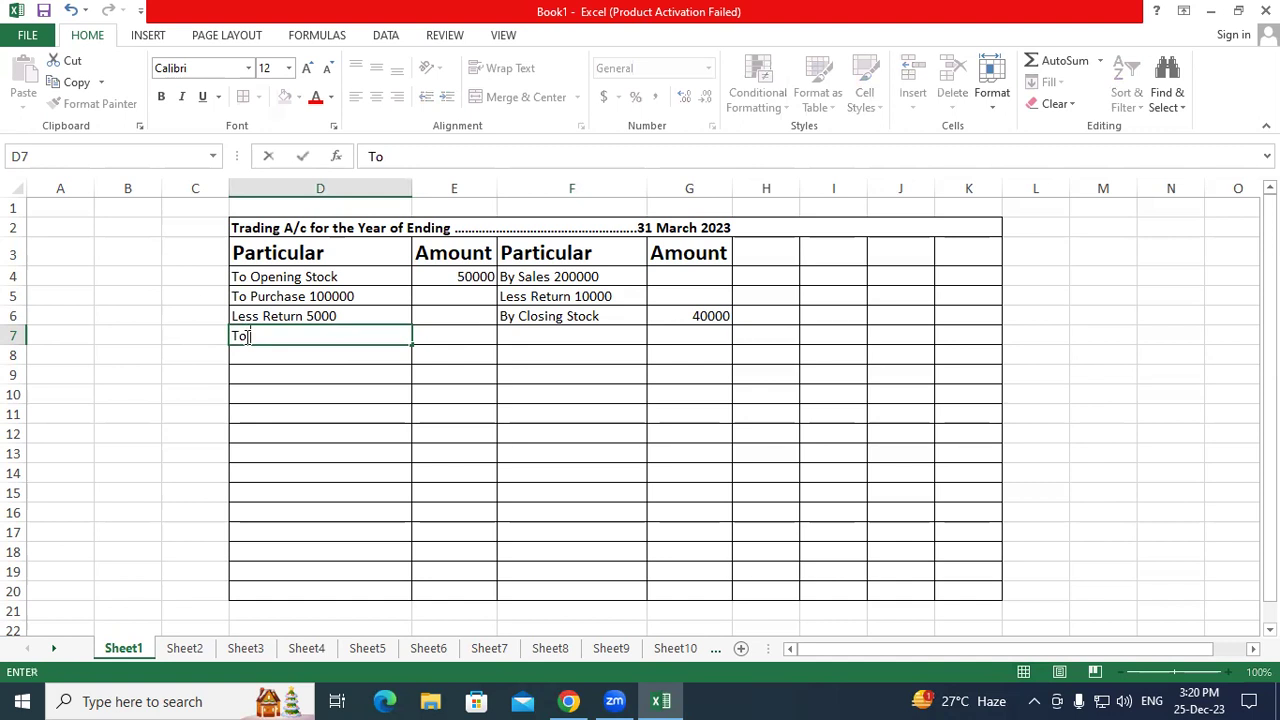
{"action": "type", "text": " Direct Exp(P"}
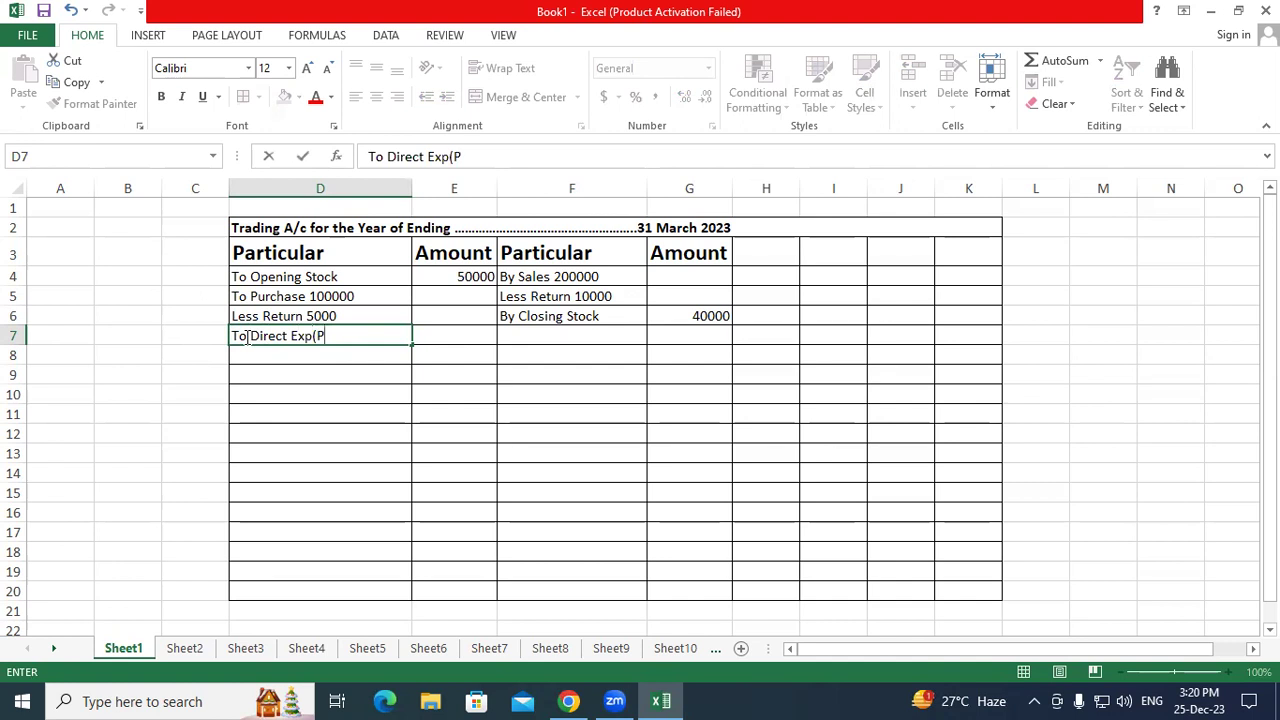
{"action": "type", "text": "acking C,"}
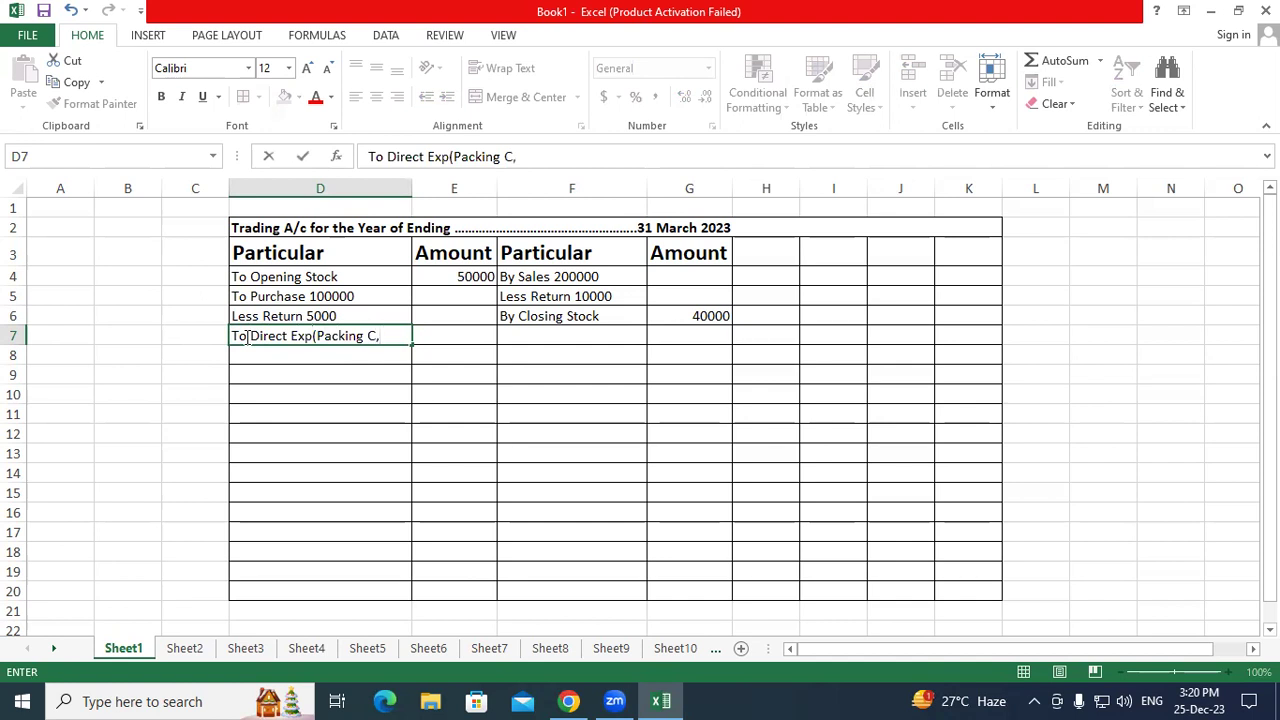
{"action": "type", "text": "Wages"}
Enter 4000 in E7 as the direct expenses amount and widen column D to fit the full text
{"action": "key", "text": "Tab"}
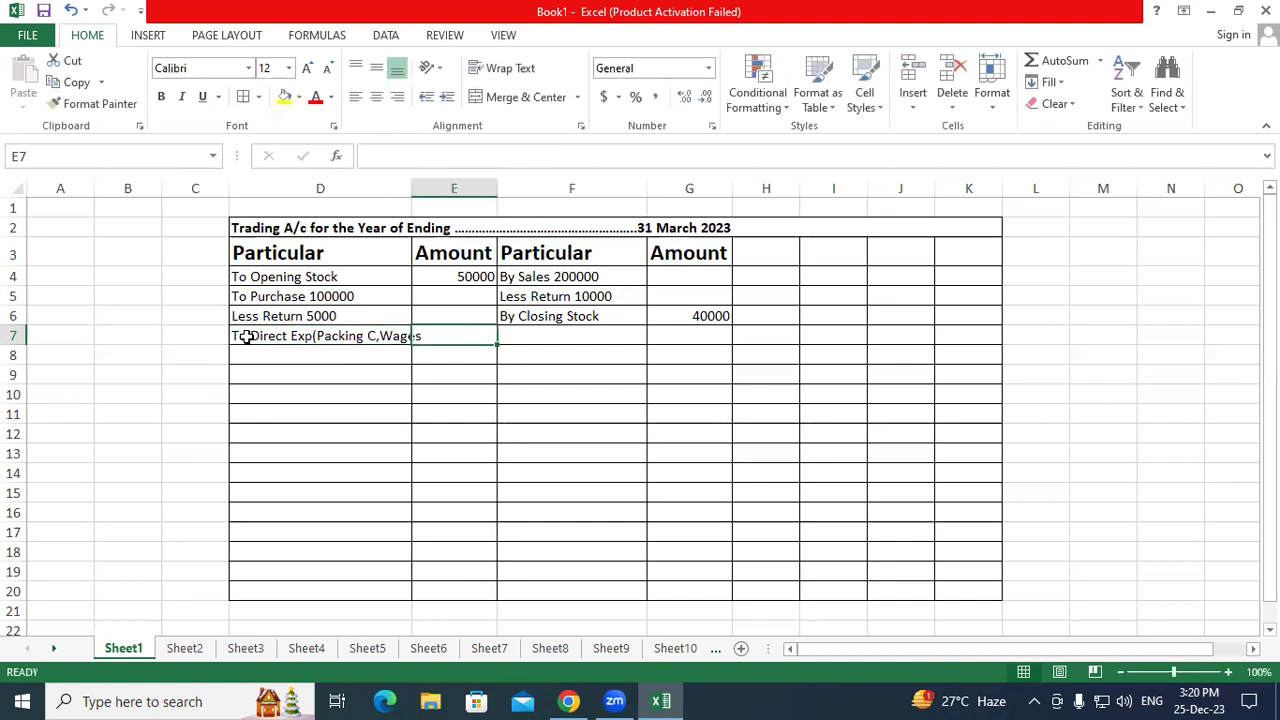
{"action": "type", "text": "4000"}
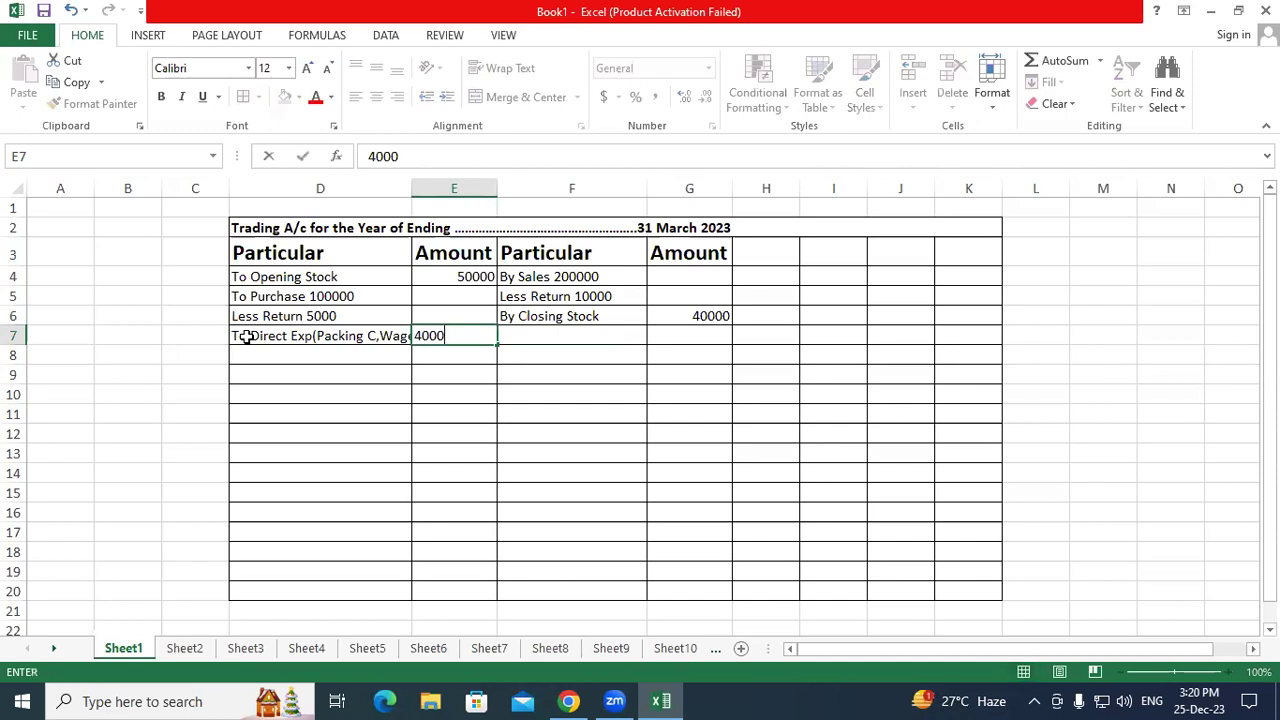
{"action": "key", "text": "Return"}
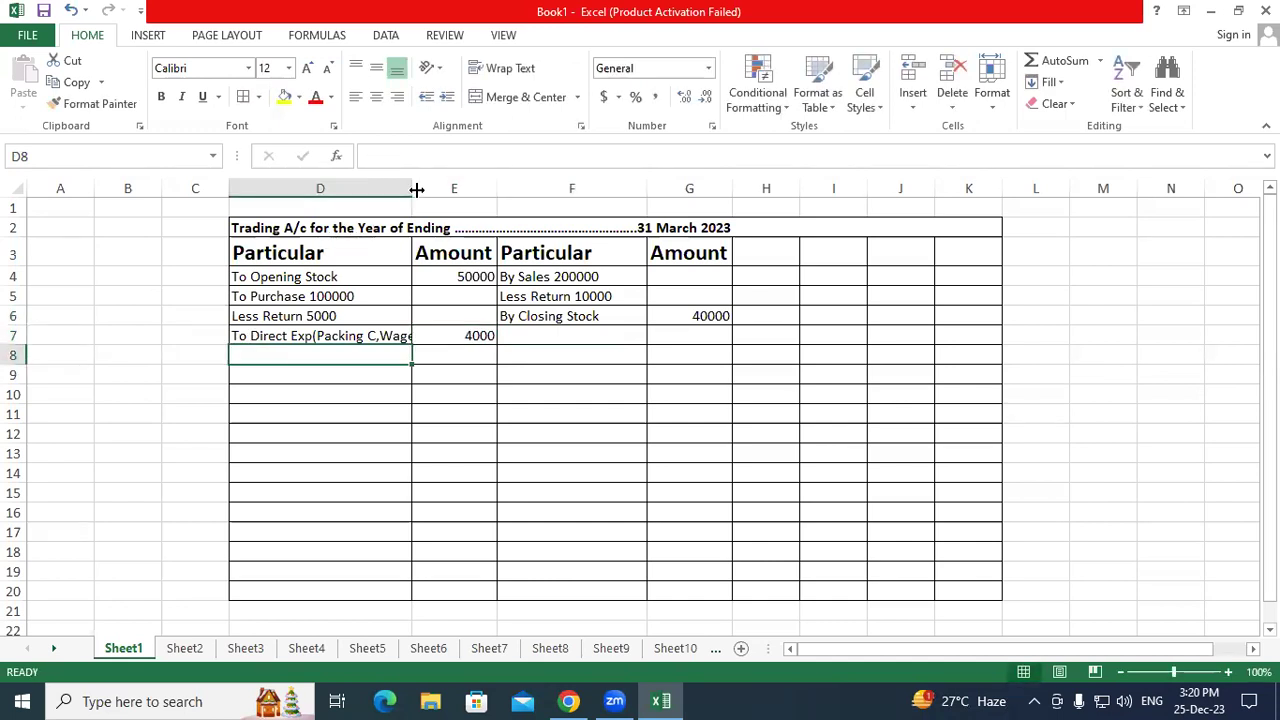
{"action": "left_click_drag", "start_coordinate": [412, 188], "coordinate": [455, 189]}
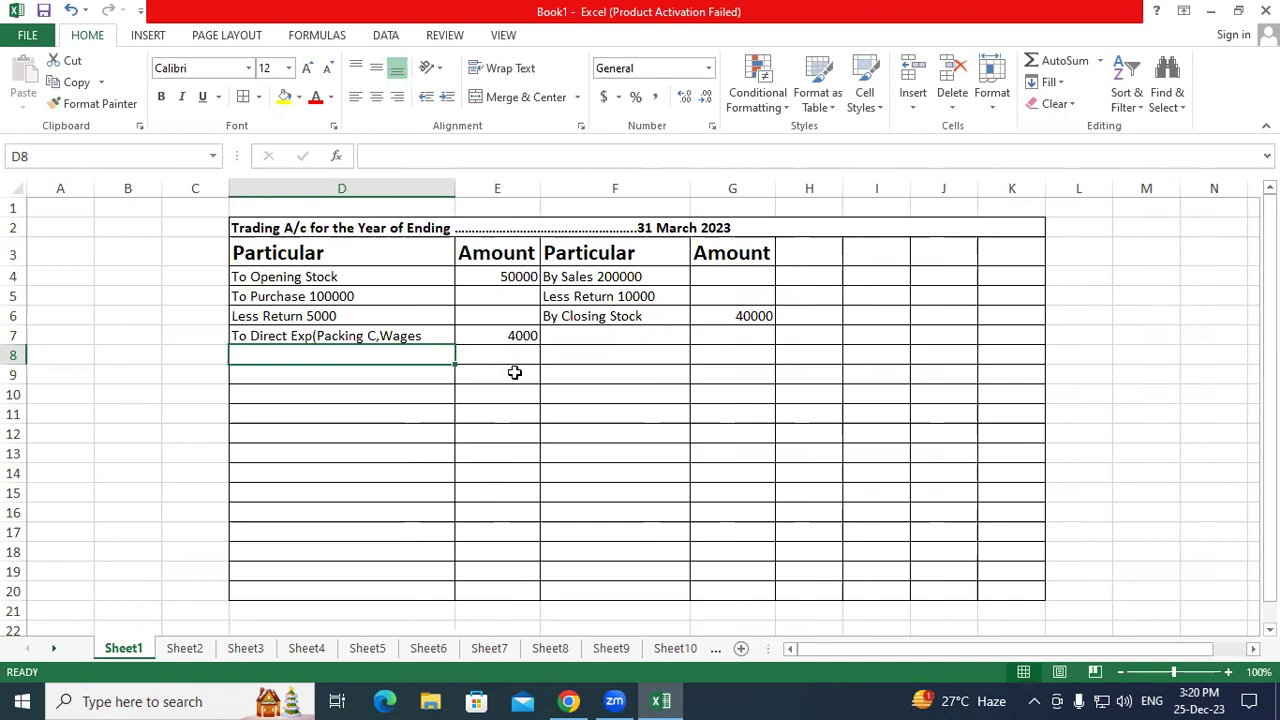
{"action": "left_click", "coordinate": [592, 480]}
{"action": "left_click", "coordinate": [446, 446]}
{"action": "left_click", "coordinate": [683, 397]}
{"action": "left_click", "coordinate": [449, 375]}
{"action": "left_click", "coordinate": [750, 446]}
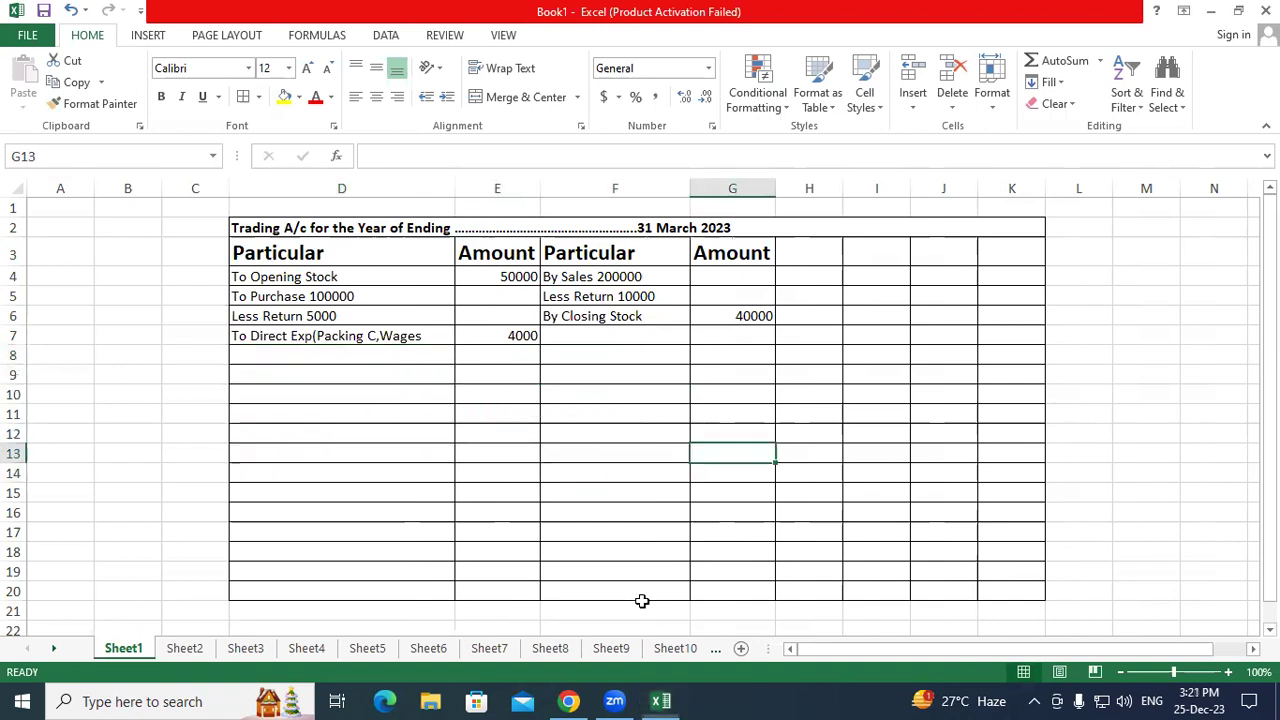
{"action": "left_click", "coordinate": [652, 467]}
{"action": "left_click", "coordinate": [598, 357]}
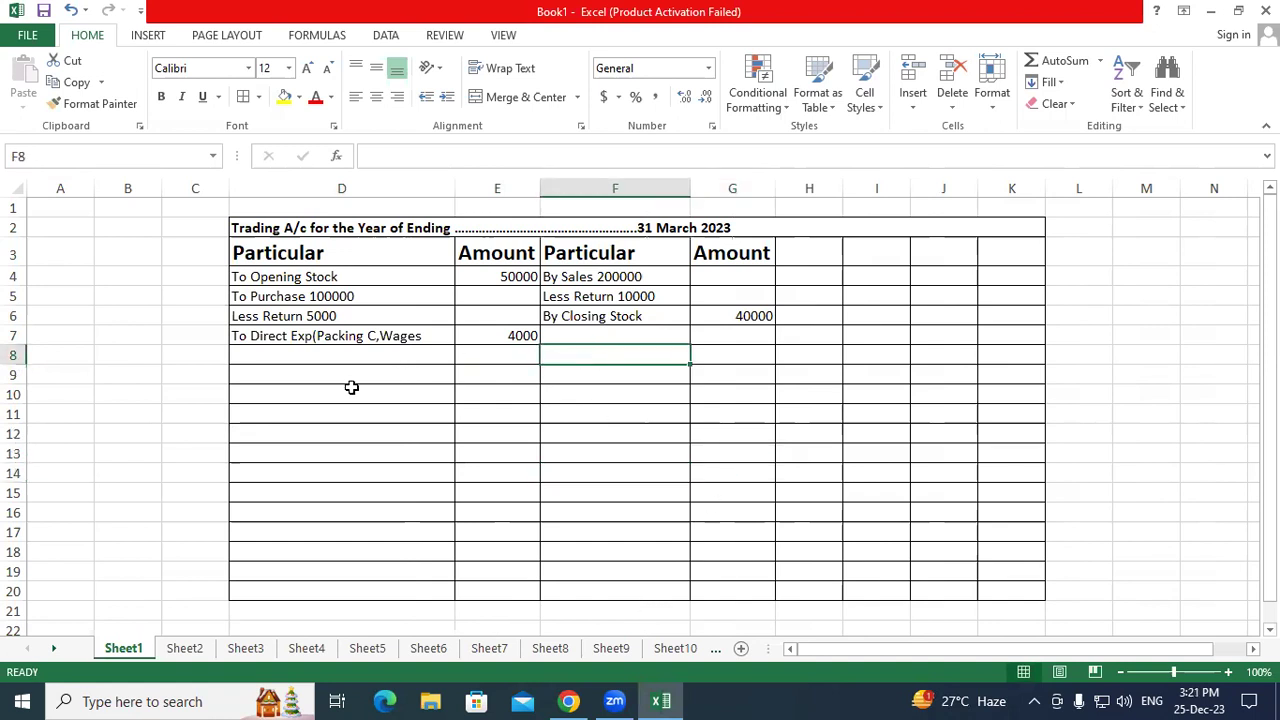
Review the stock, purchase, sales, return and direct expense entries on both sides of the Trading Account
{"action": "left_click", "coordinate": [319, 417]}
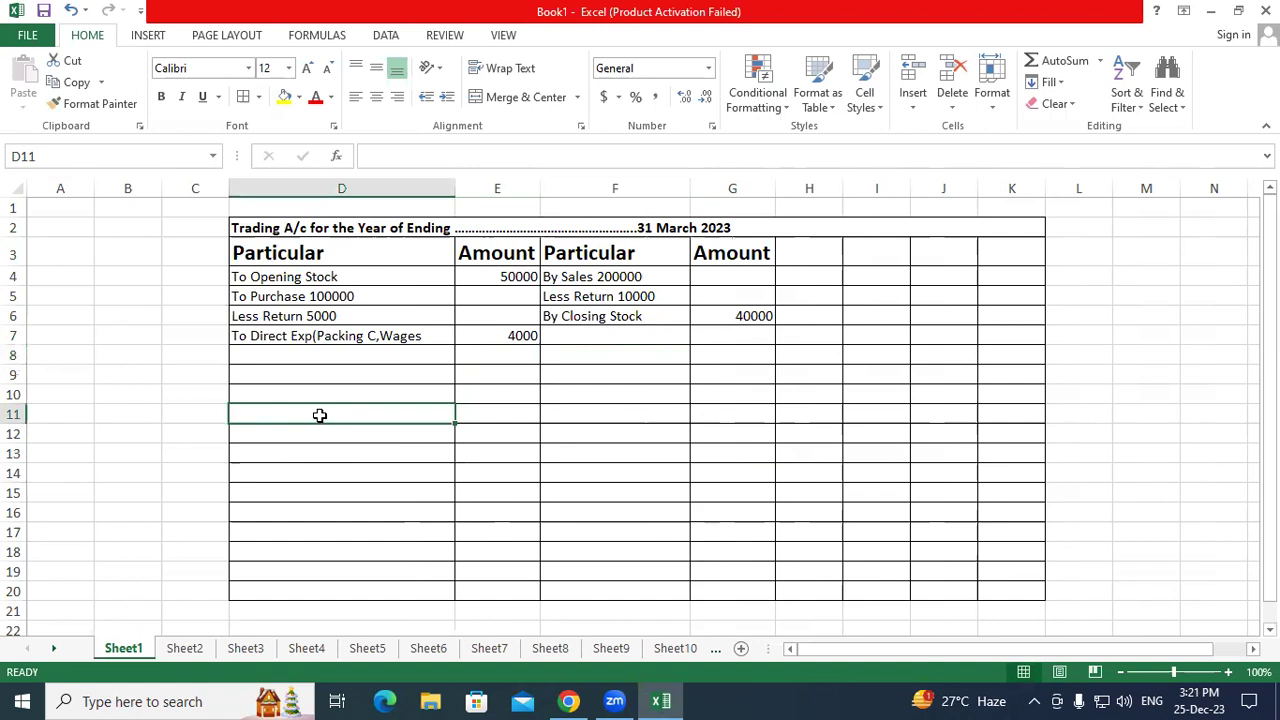
{"action": "left_click", "coordinate": [288, 277]}
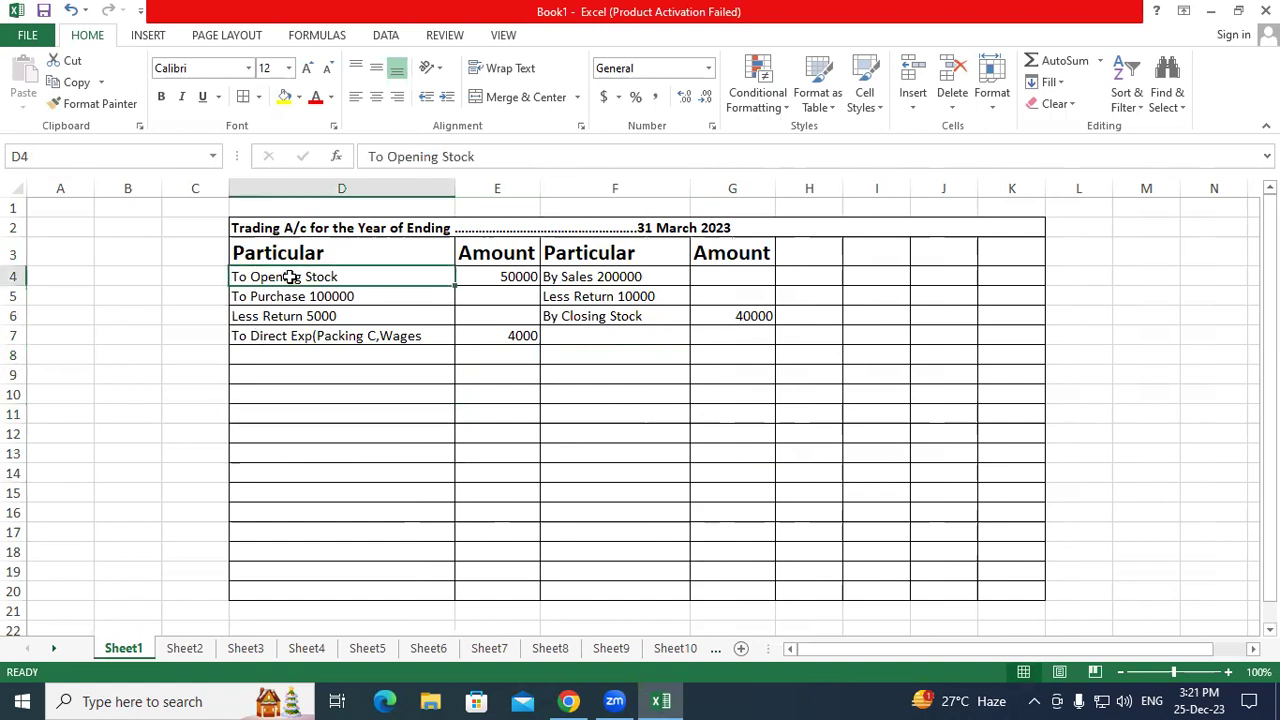
{"action": "left_click", "coordinate": [493, 277]}
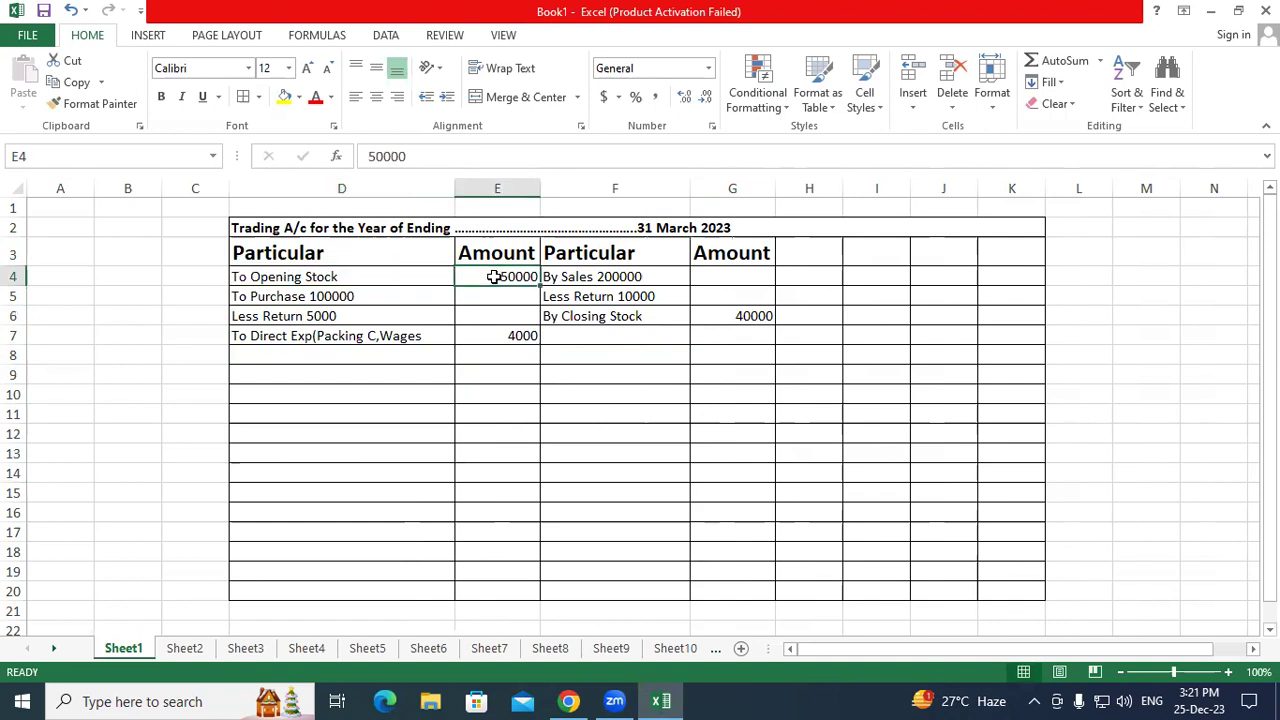
{"action": "left_click", "coordinate": [390, 392]}
{"action": "left_click", "coordinate": [621, 277]}
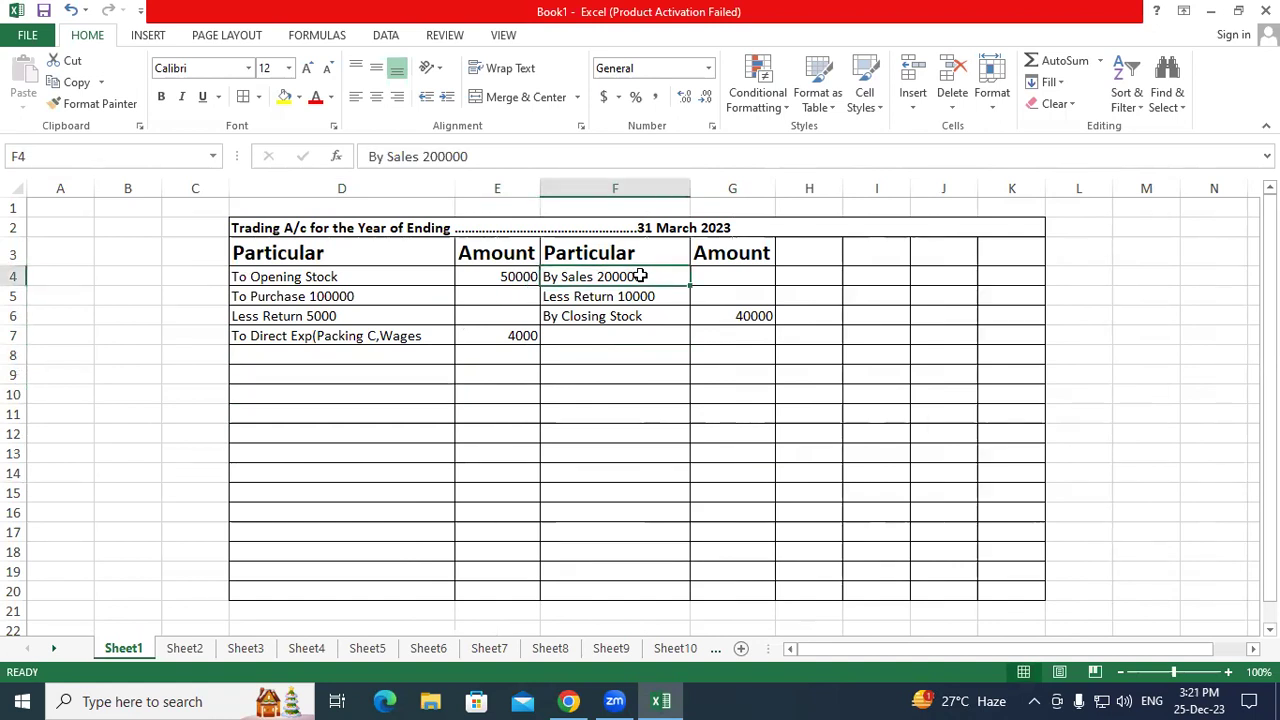
{"action": "left_click", "coordinate": [568, 296]}
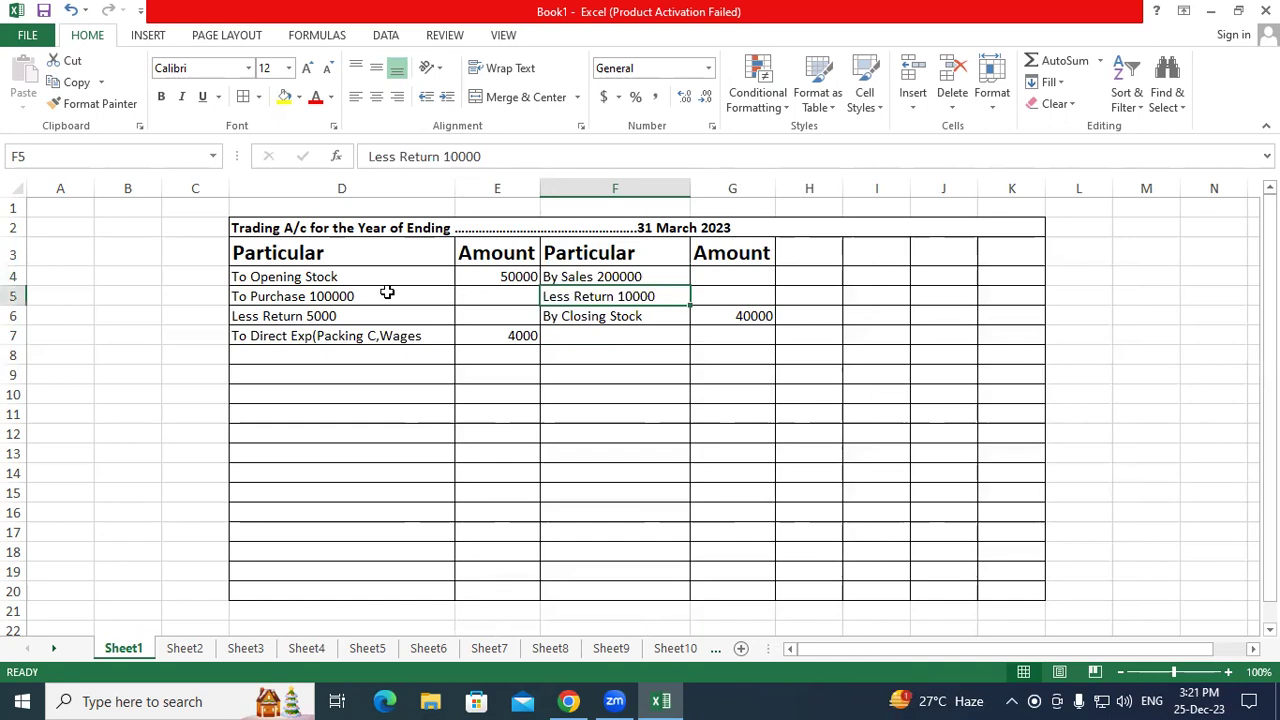
{"action": "left_click", "coordinate": [355, 297]}
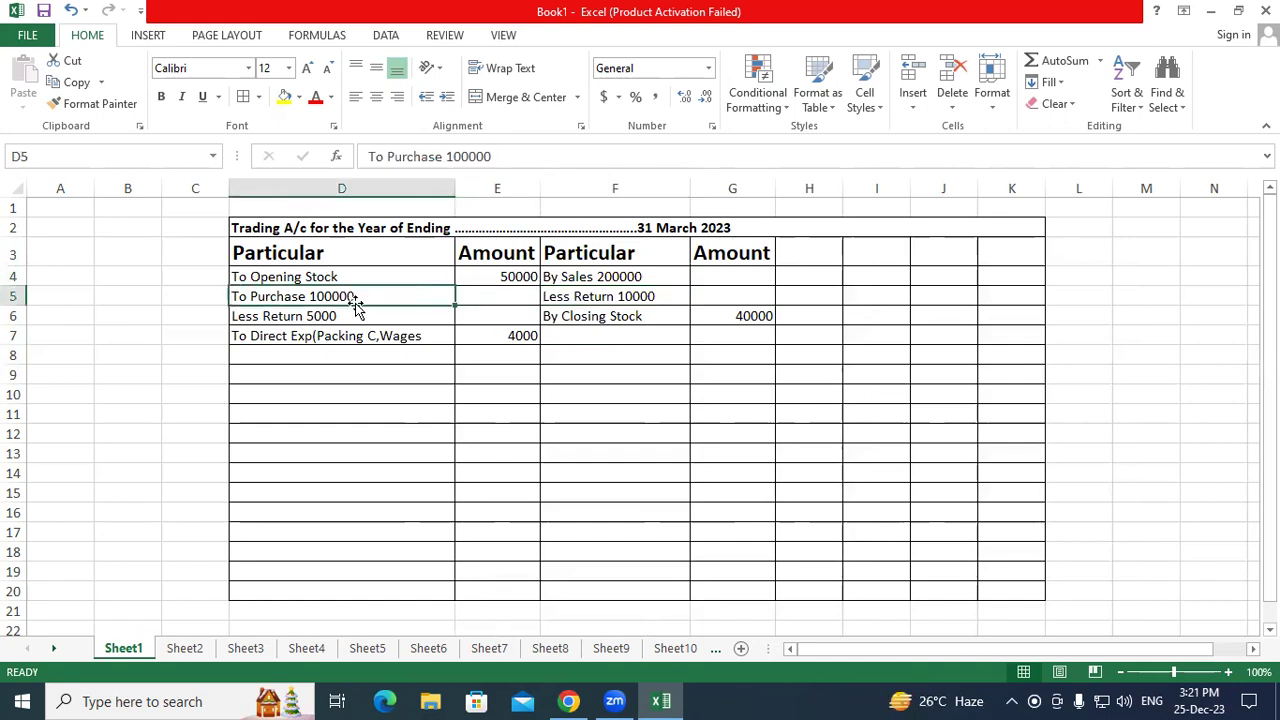
{"action": "left_click", "coordinate": [355, 315]}
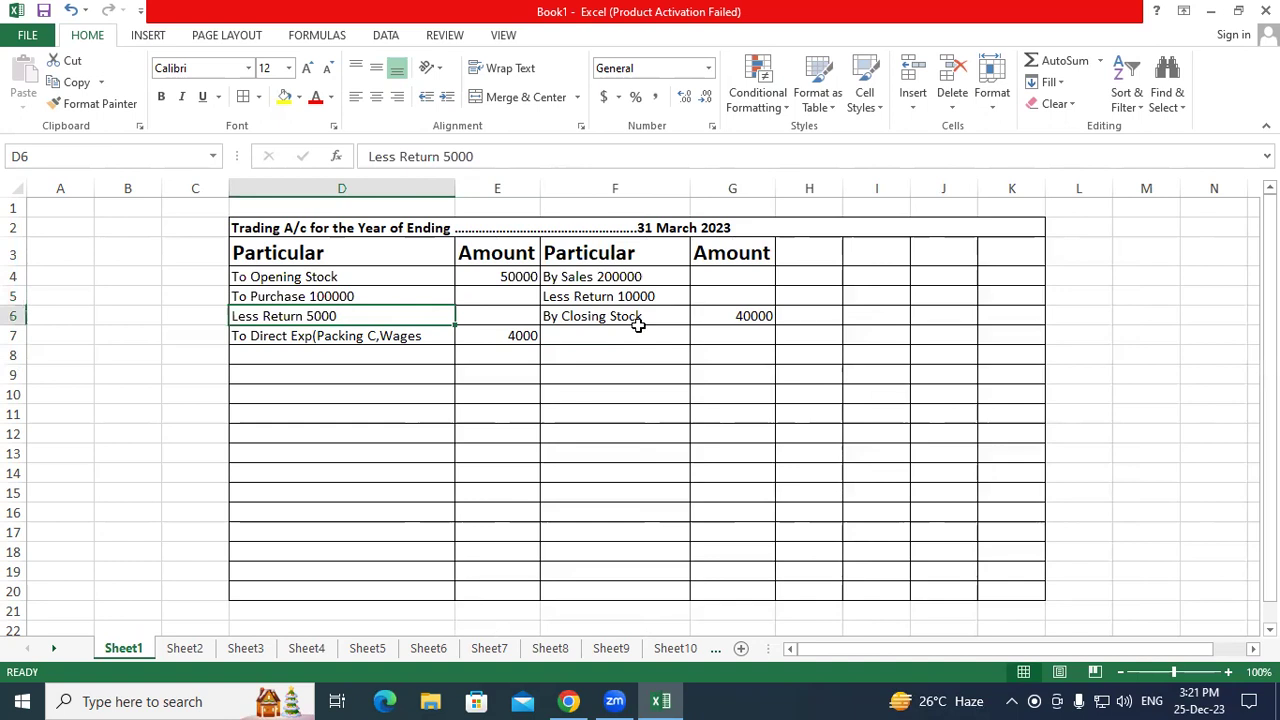
{"action": "left_click", "coordinate": [754, 315]}
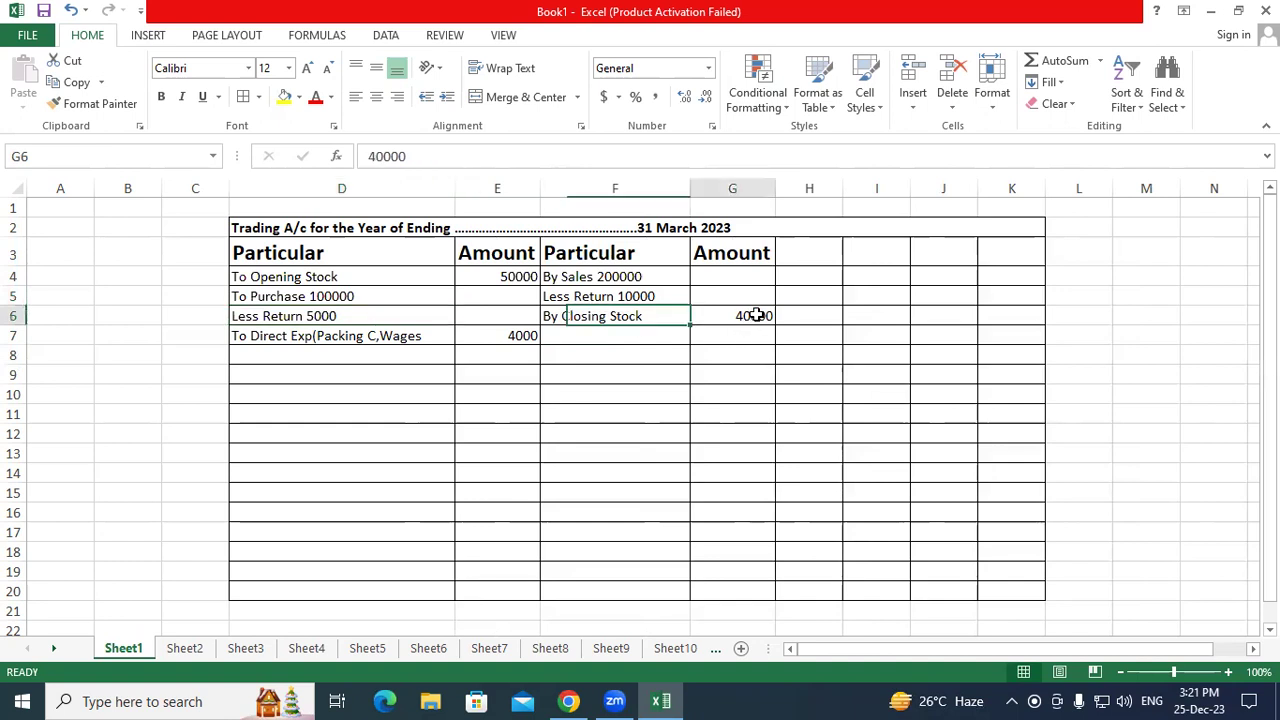
{"action": "left_click", "coordinate": [264, 338]}
{"action": "left_click", "coordinate": [517, 334]}
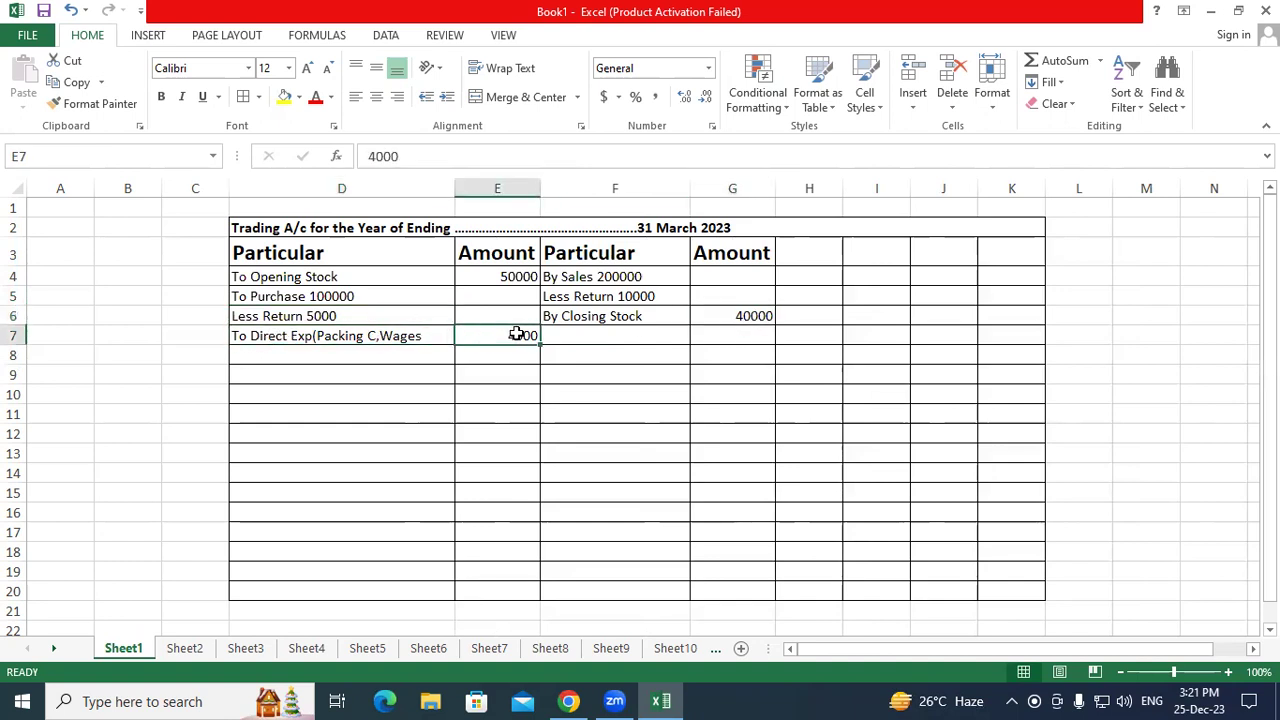
{"action": "left_click", "coordinate": [129, 370]}
Enter "To Gross Profit" in D8 and "By Gross Loss" in F8 as the balancing particulars
{"action": "left_click", "coordinate": [327, 356]}
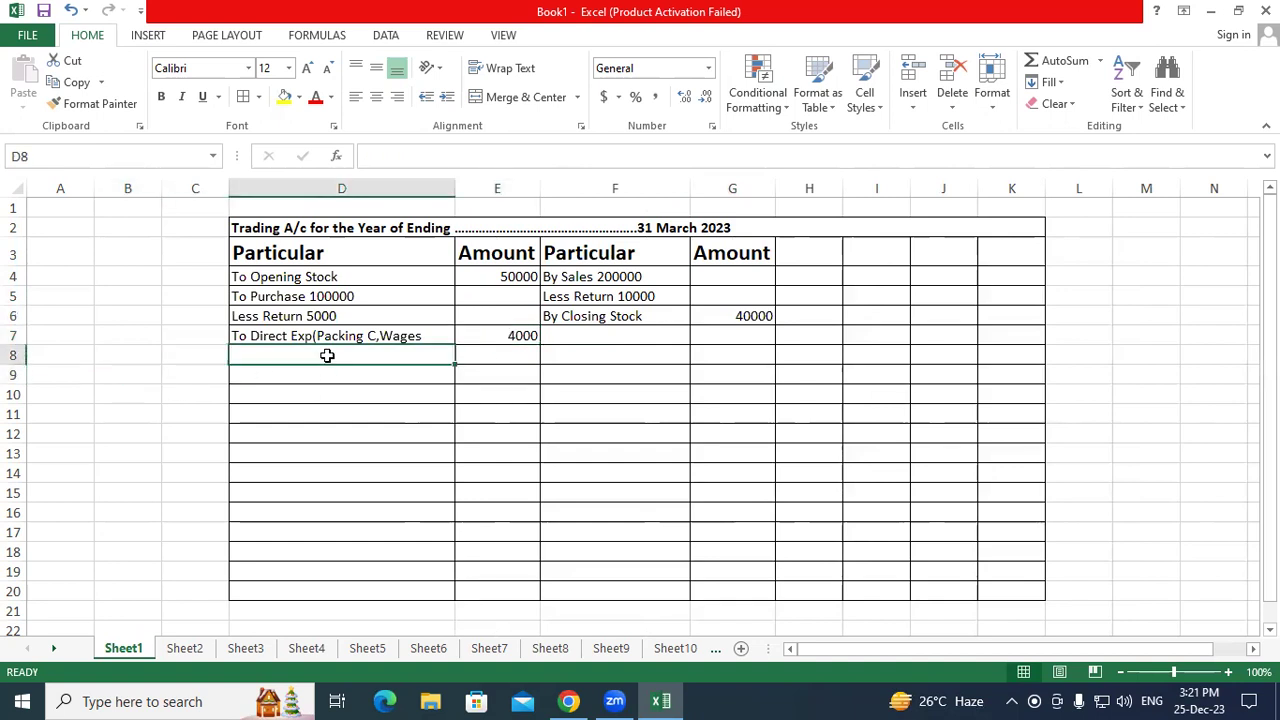
{"action": "type", "text": "To "}
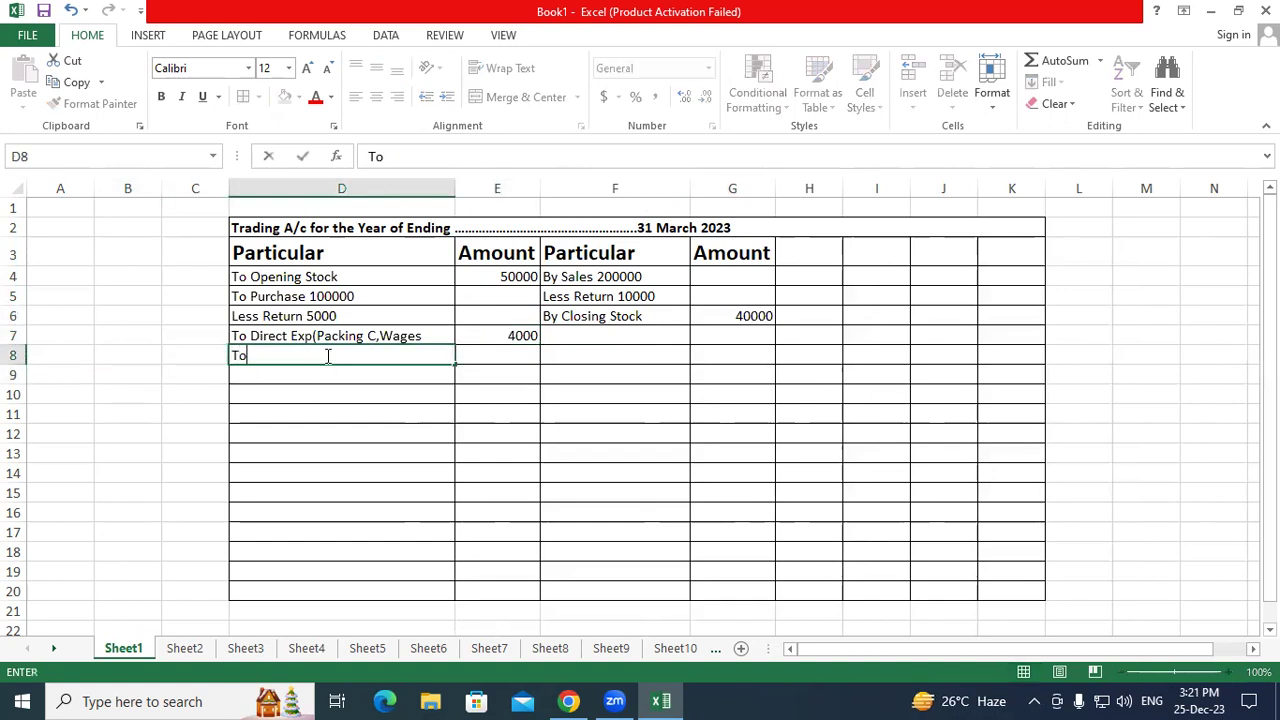
{"action": "type", "text": "Gross Profit"}
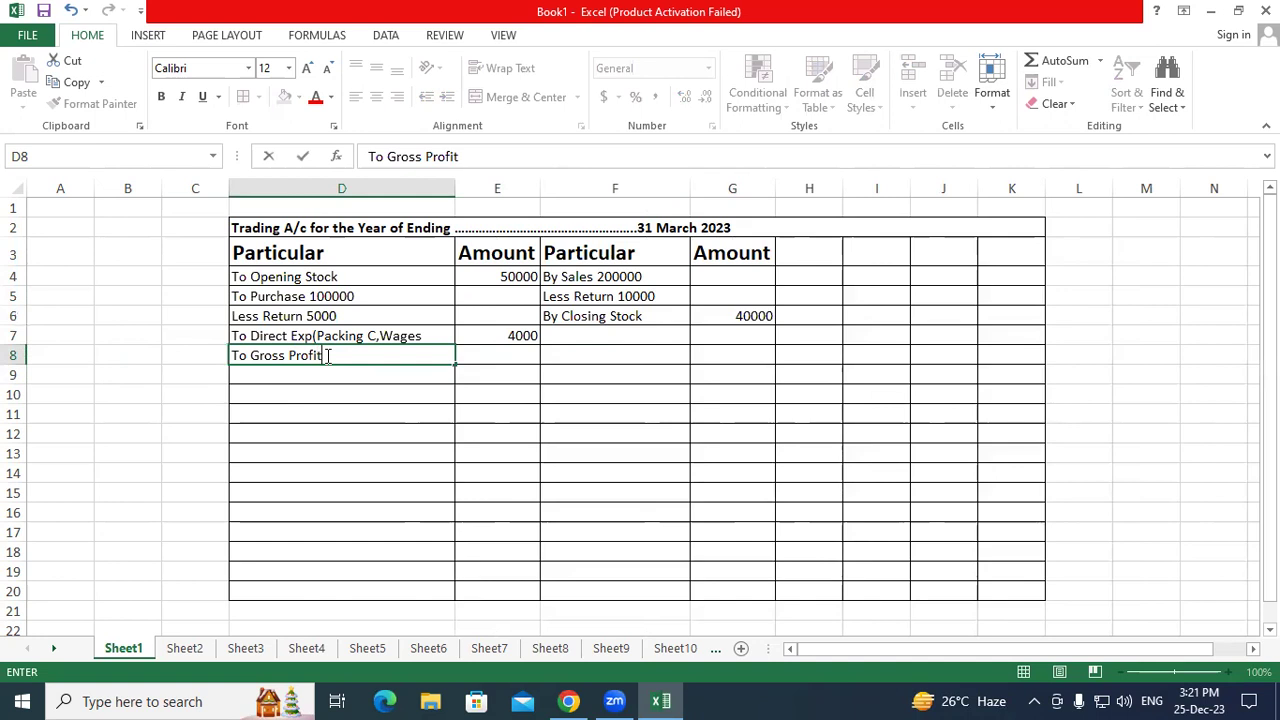
{"action": "left_click", "coordinate": [546, 354]}
{"action": "type", "text": "By Gro"}
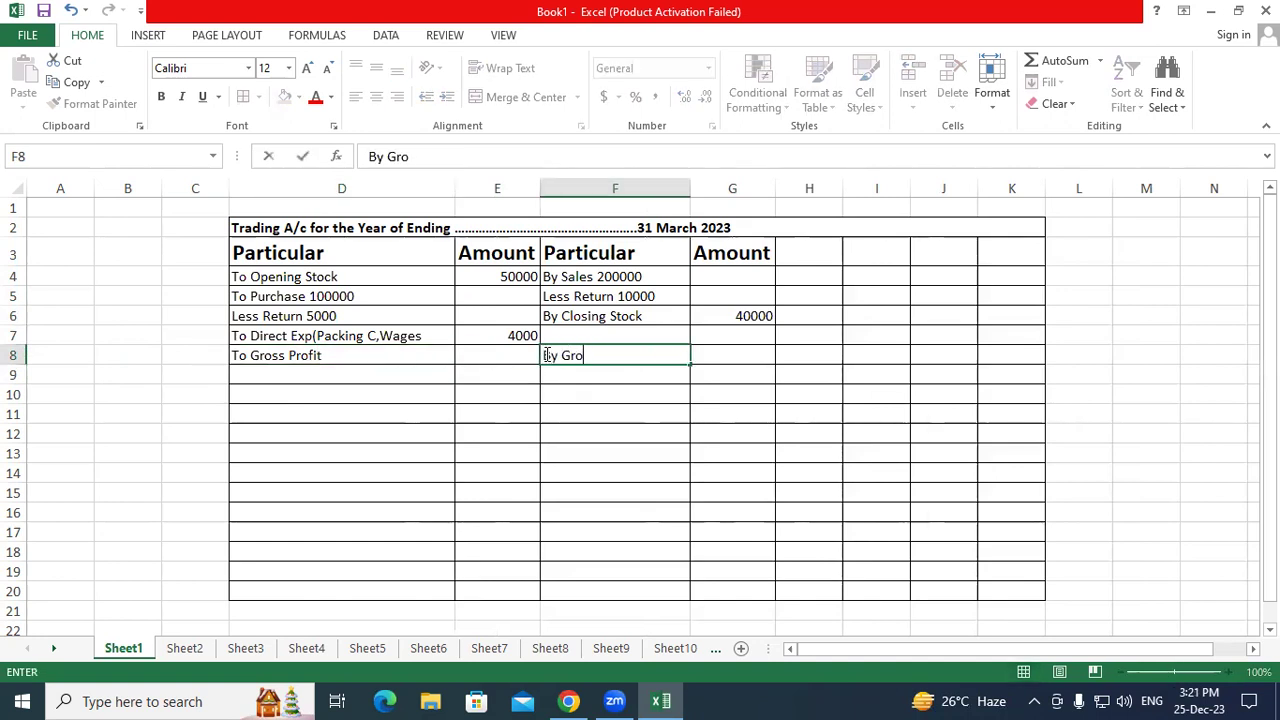
{"action": "type", "text": "ss Loss"}
{"action": "left_click", "coordinate": [693, 455]}
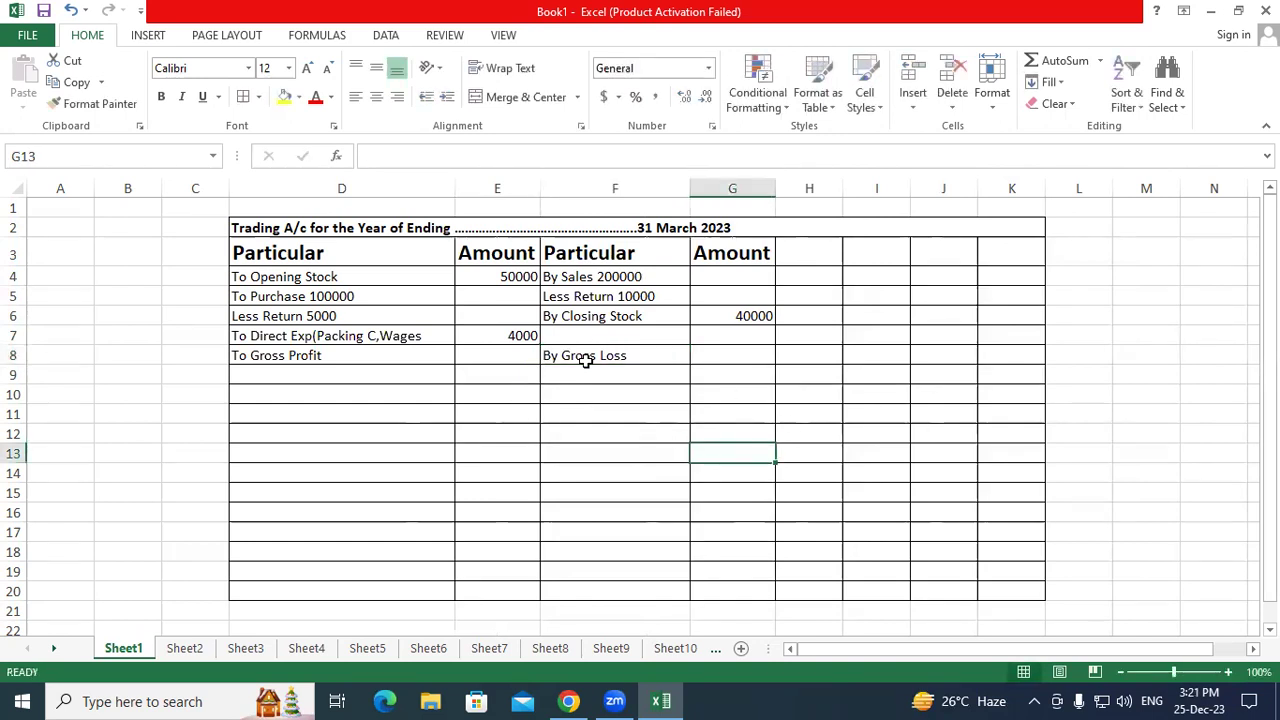
{"action": "left_click", "coordinate": [1097, 352]}
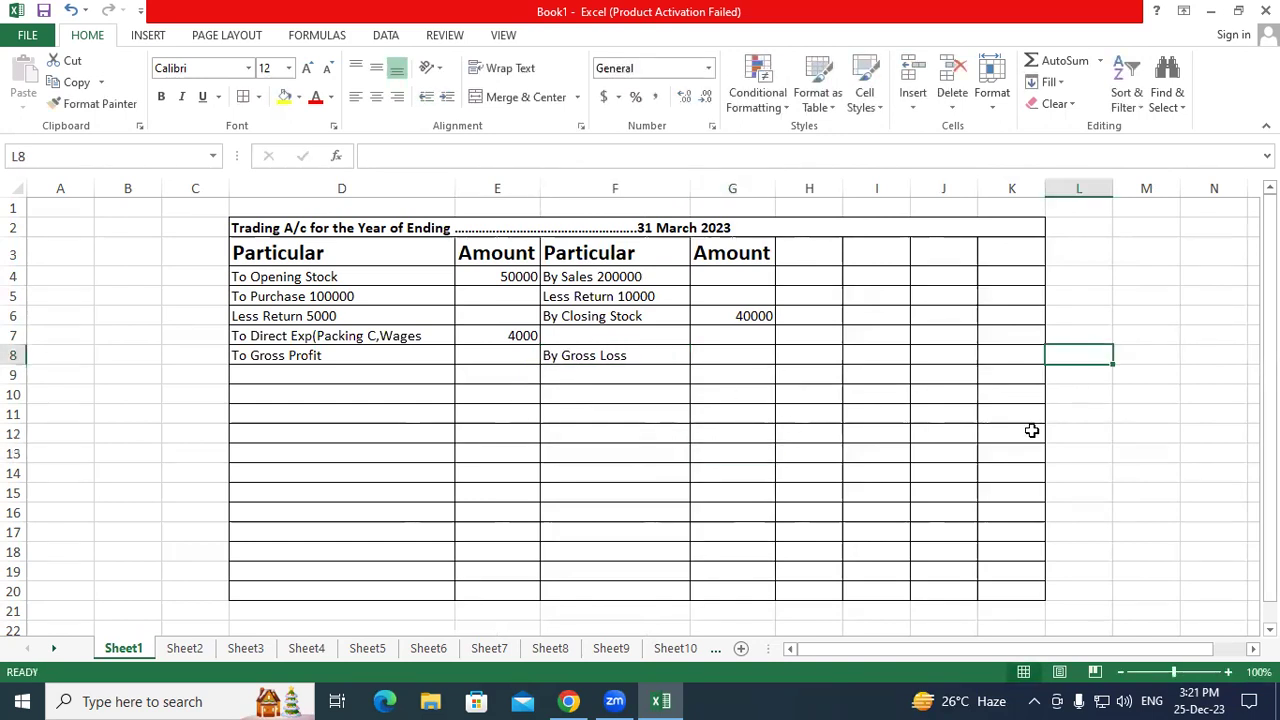
Enter 190000 in G5 as the net sales amount after deducting the sales return
{"action": "left_click", "coordinate": [610, 276]}
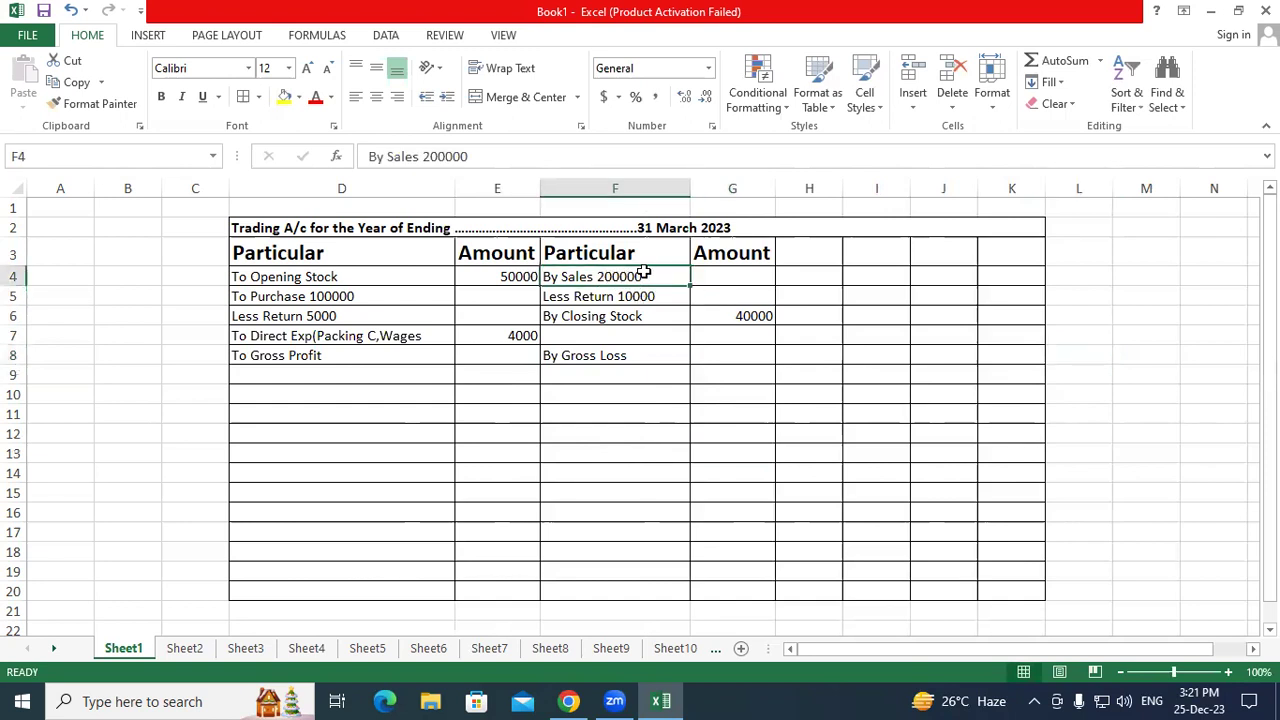
{"action": "left_click", "coordinate": [711, 297]}
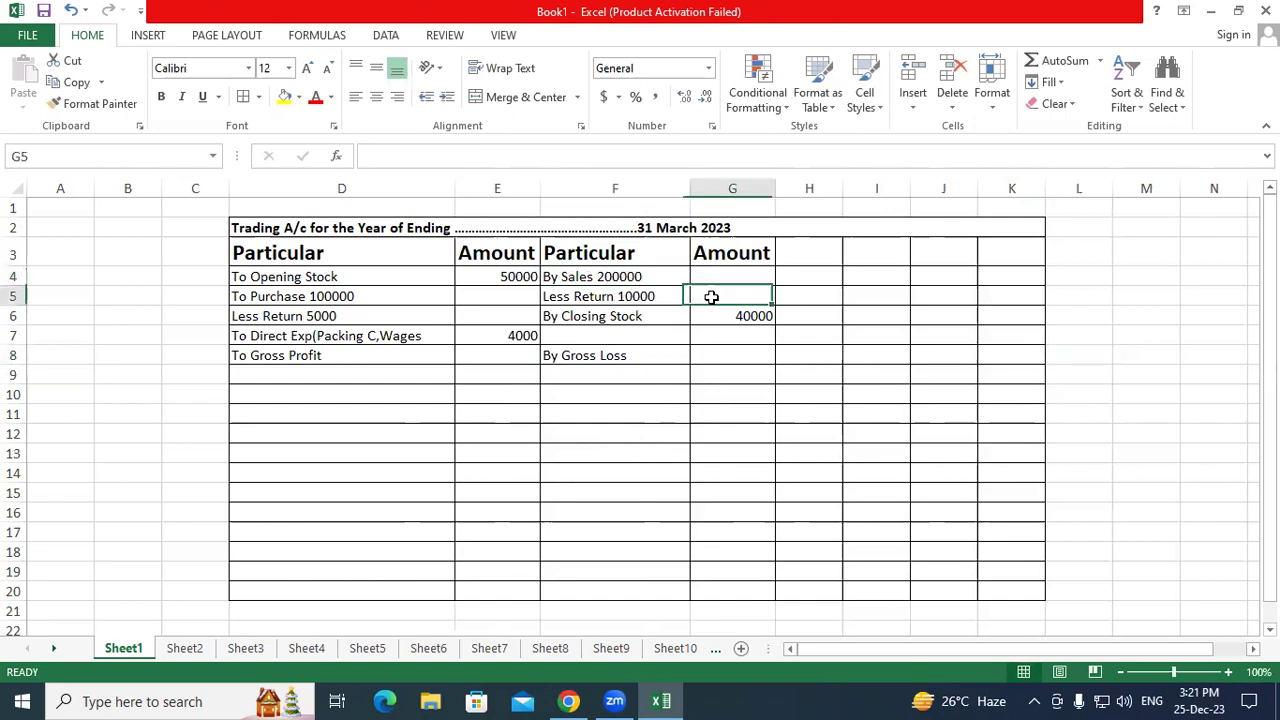
{"action": "type", "text": "19"}
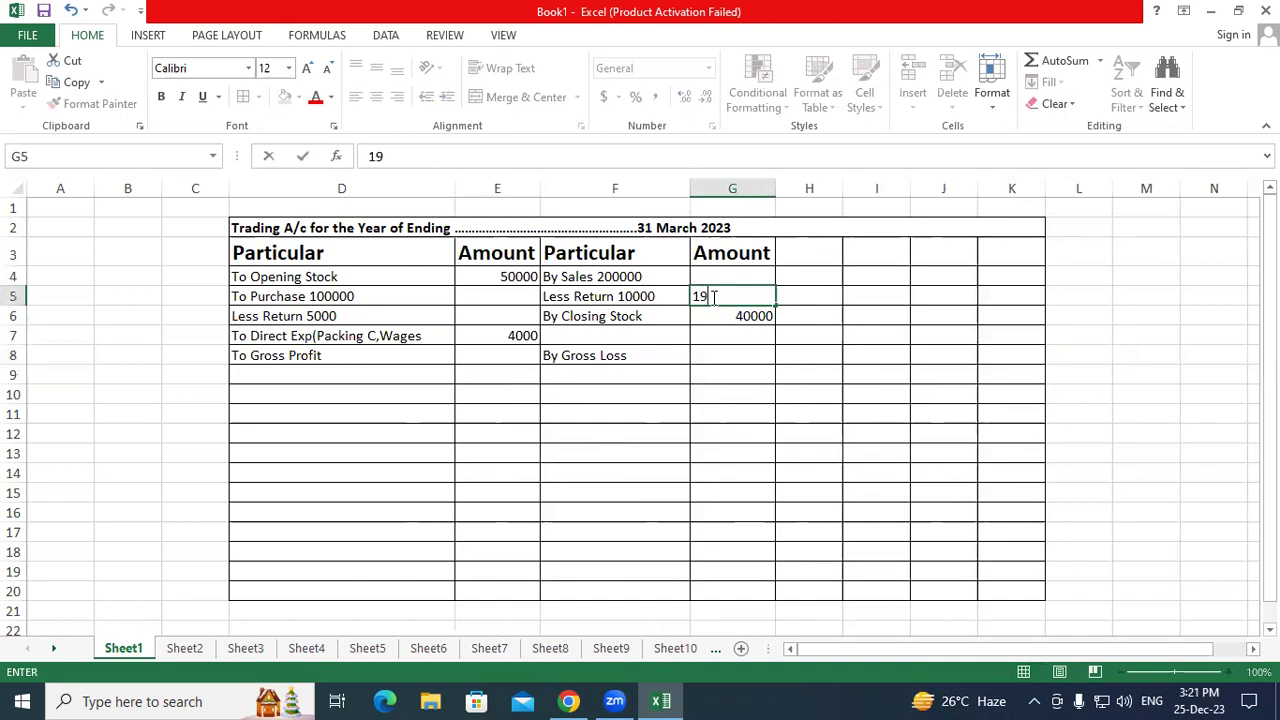
{"action": "type", "text": "0000"}
{"action": "key", "text": "Return"}
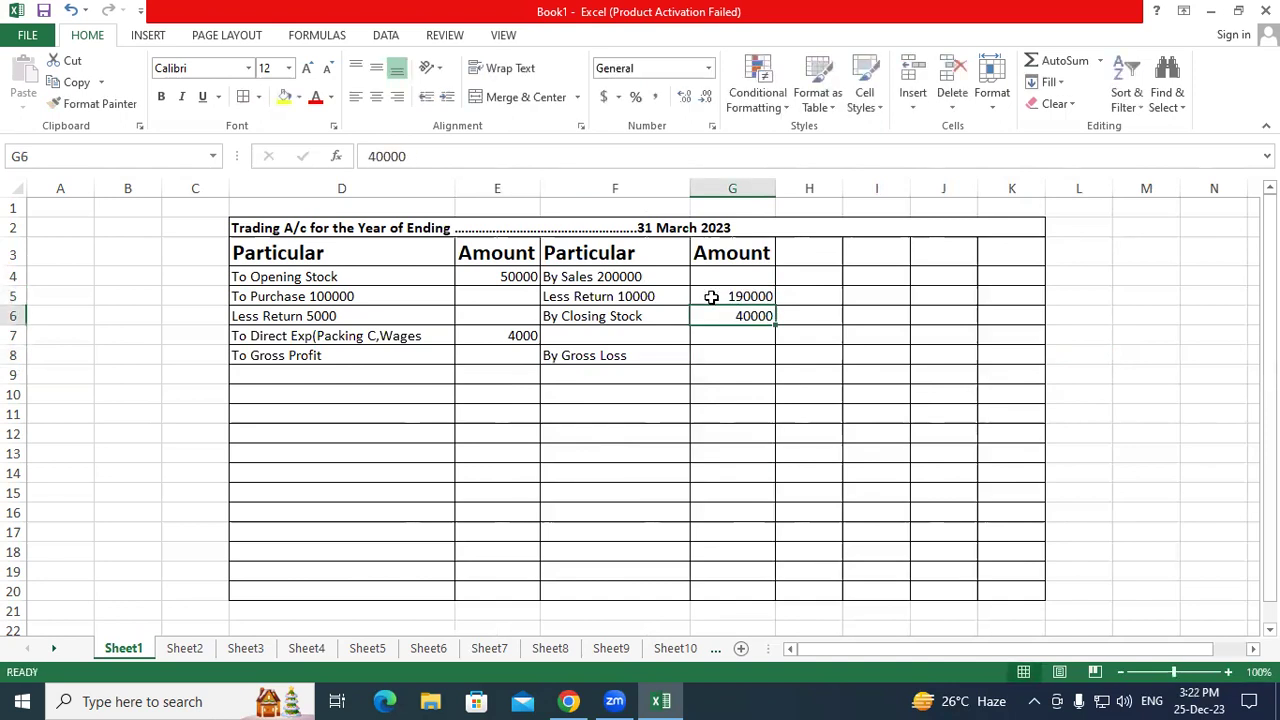
Enter 95000 in E6 as the net purchase amount after deducting the purchase return
{"action": "left_click", "coordinate": [335, 295]}
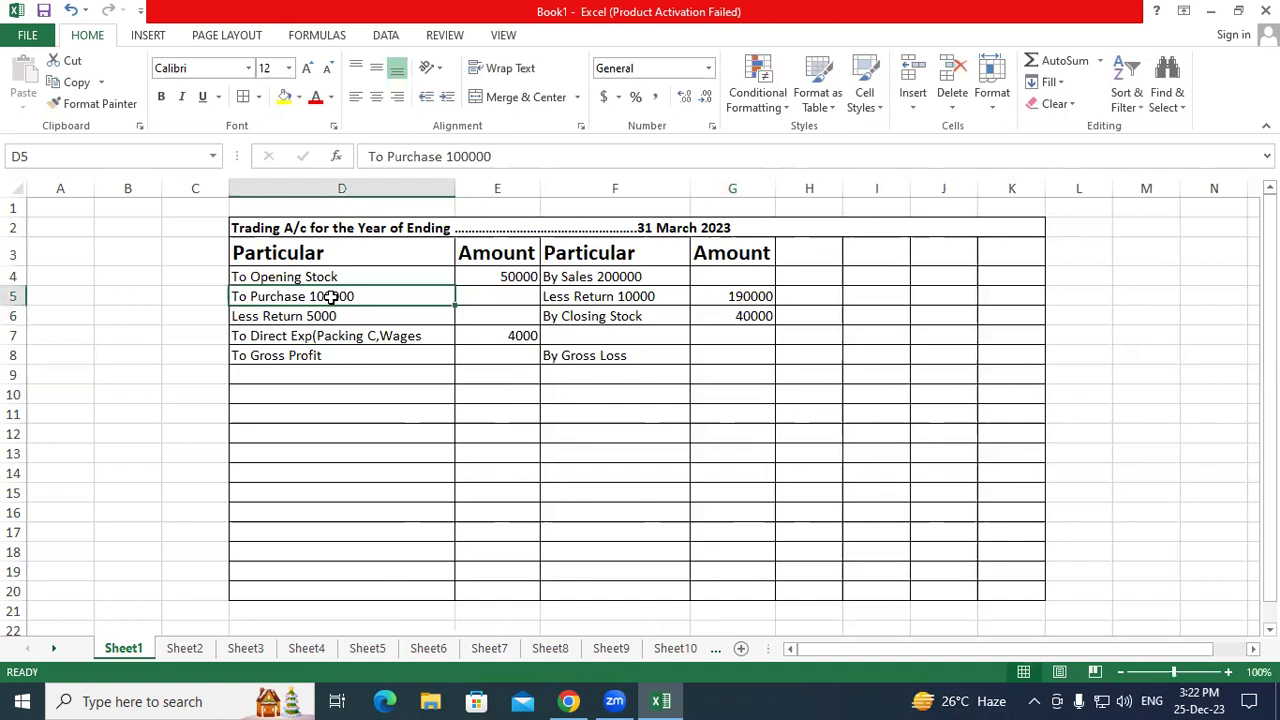
{"action": "left_click", "coordinate": [329, 316]}
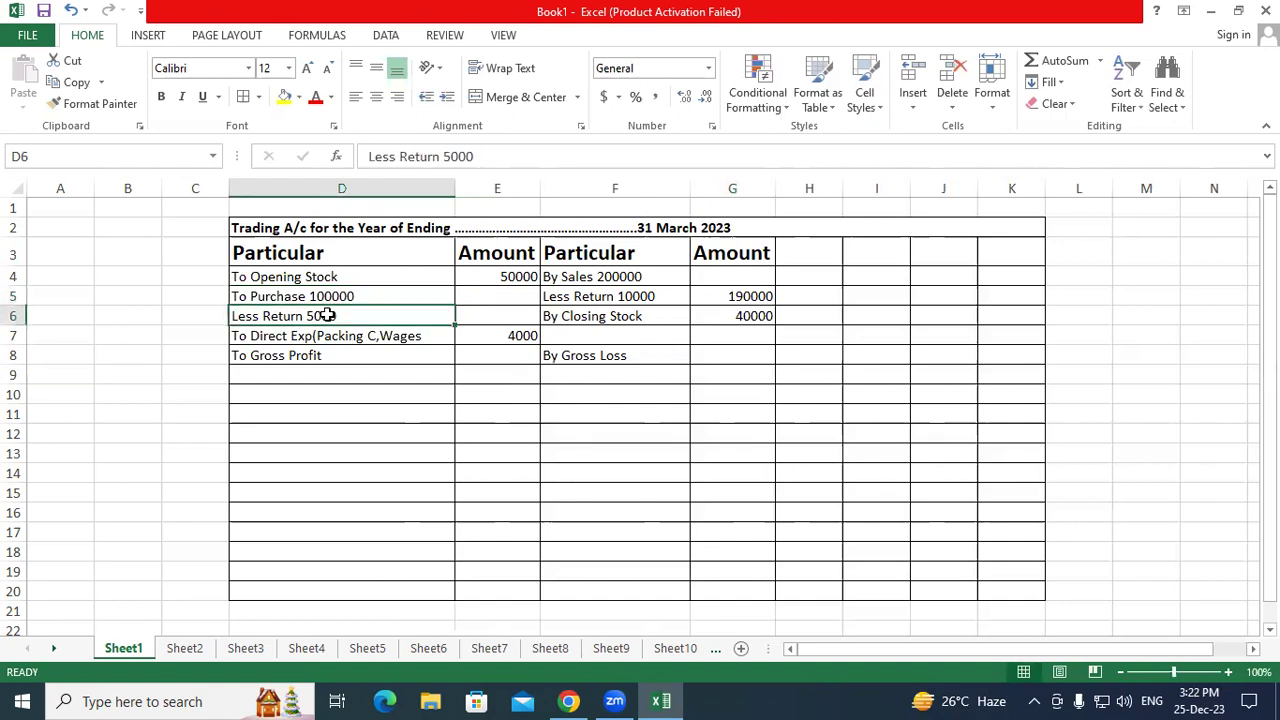
{"action": "left_click", "coordinate": [482, 315]}
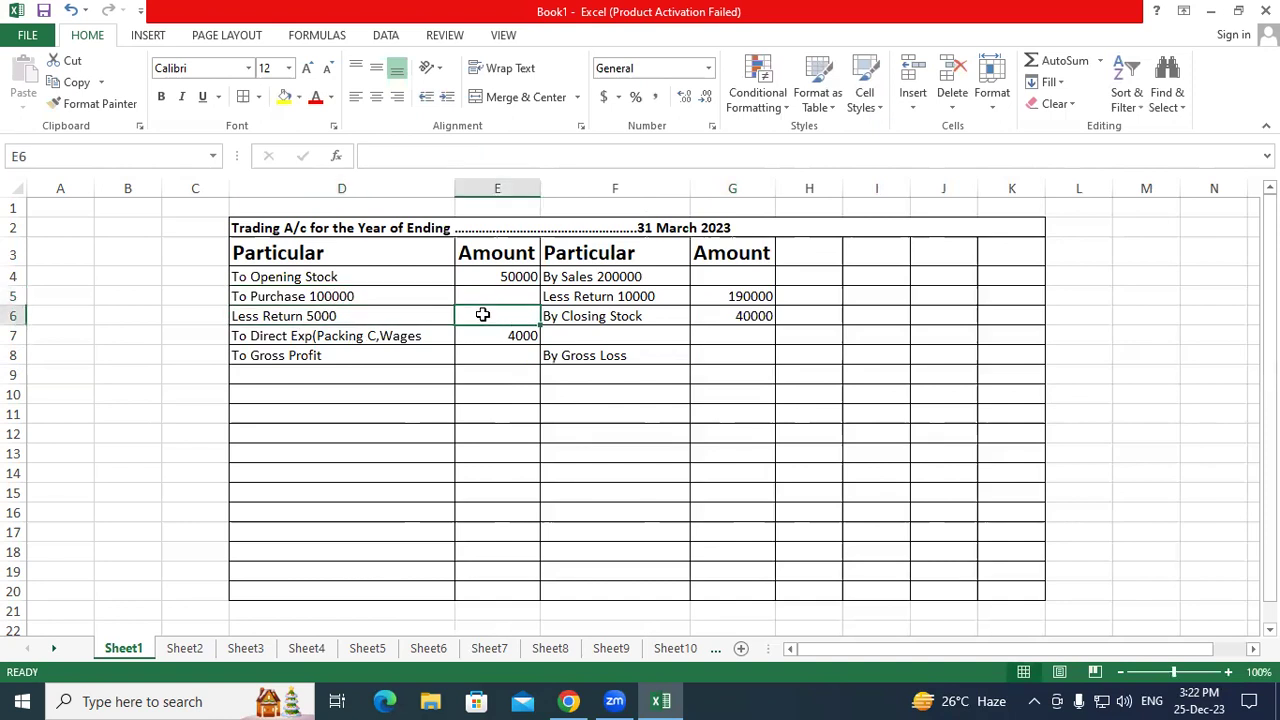
{"action": "type", "text": "95000"}
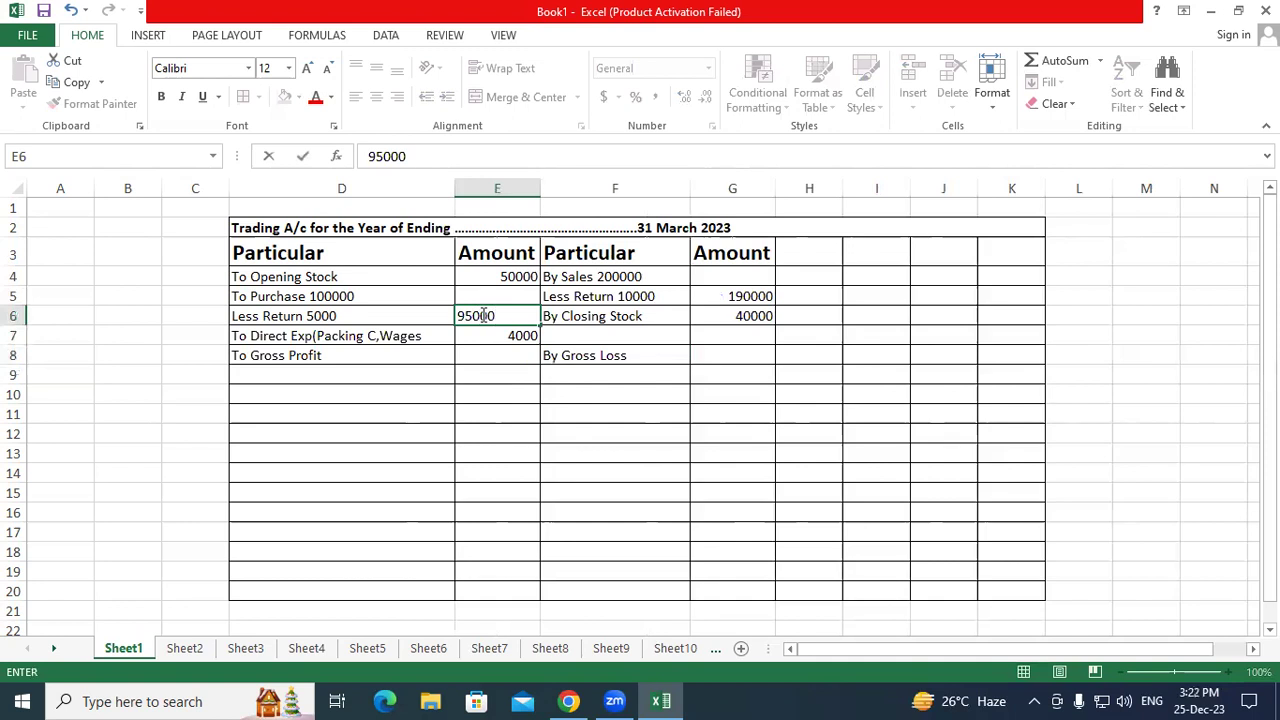
{"action": "key", "text": "Return"}
Total the debit-side amounts E4:E7 with a SUM formula in B9, outside the table
{"action": "left_click", "coordinate": [123, 383]}
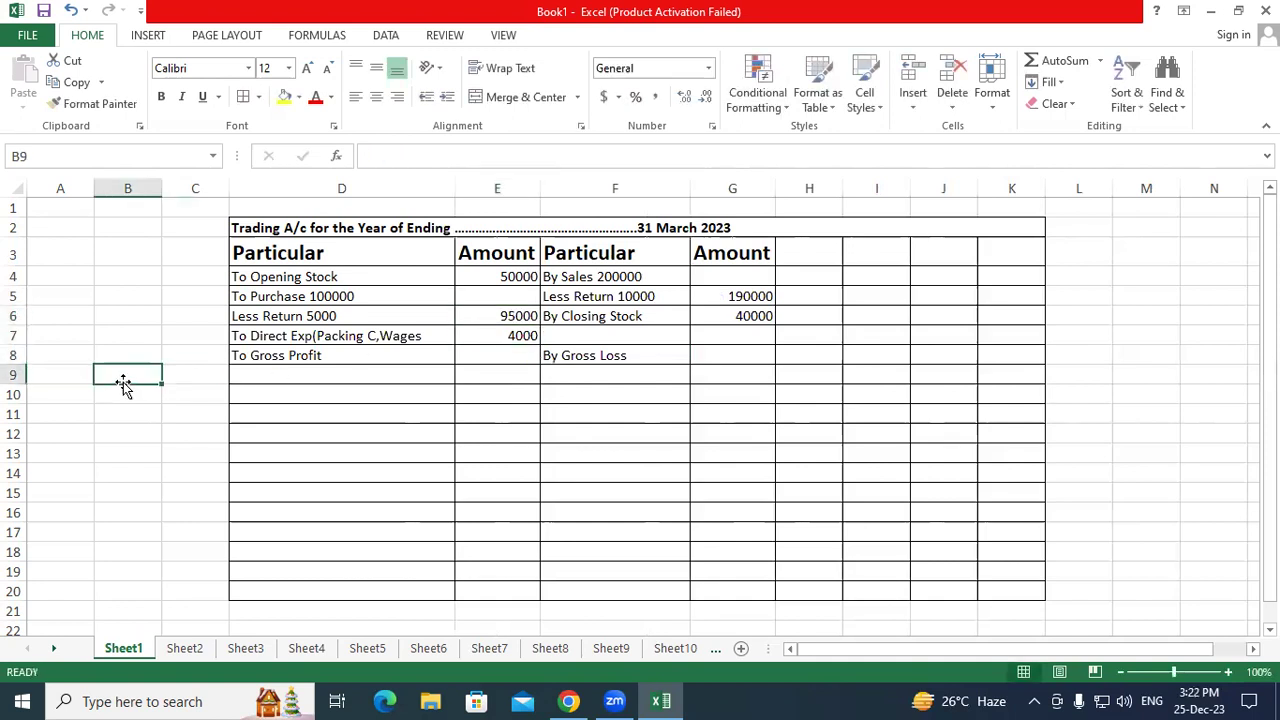
{"action": "type", "text": "="}
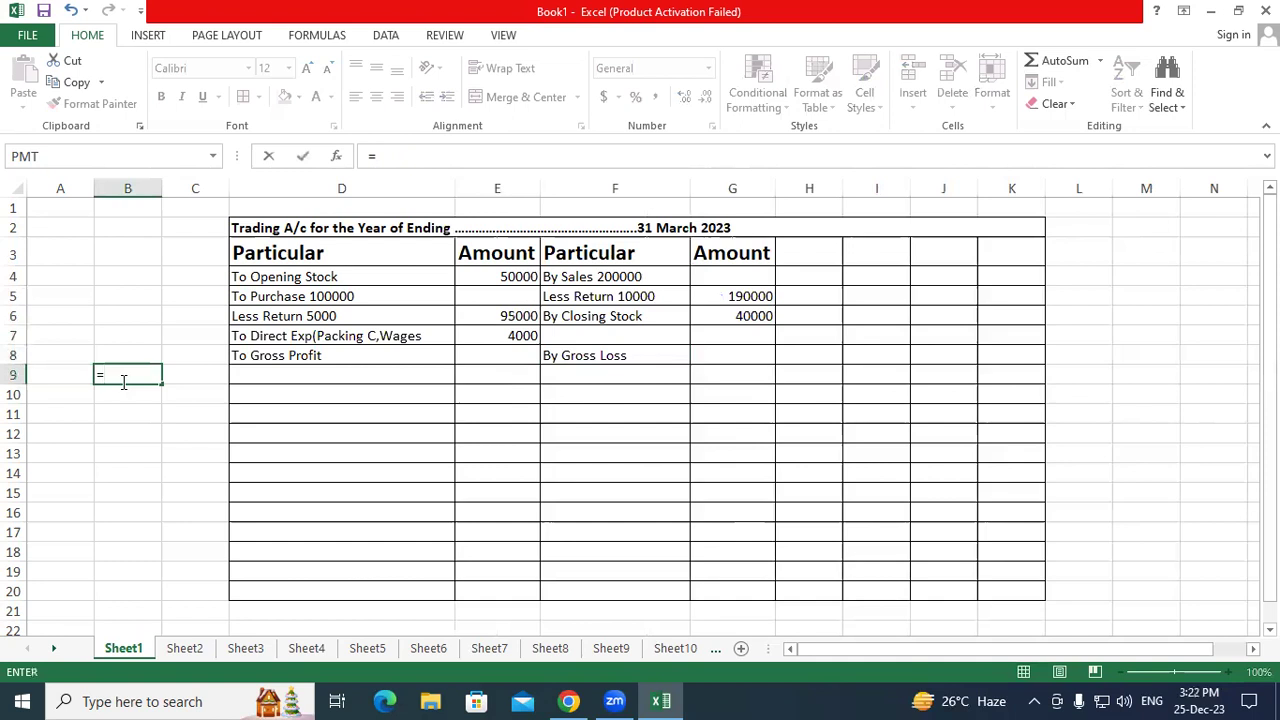
{"action": "type", "text": "sum*"}
{"action": "key", "text": "BackSpace"}
{"action": "type", "text": "("}
{"action": "left_click_drag", "start_coordinate": [484, 278], "coordinate": [503, 343]}
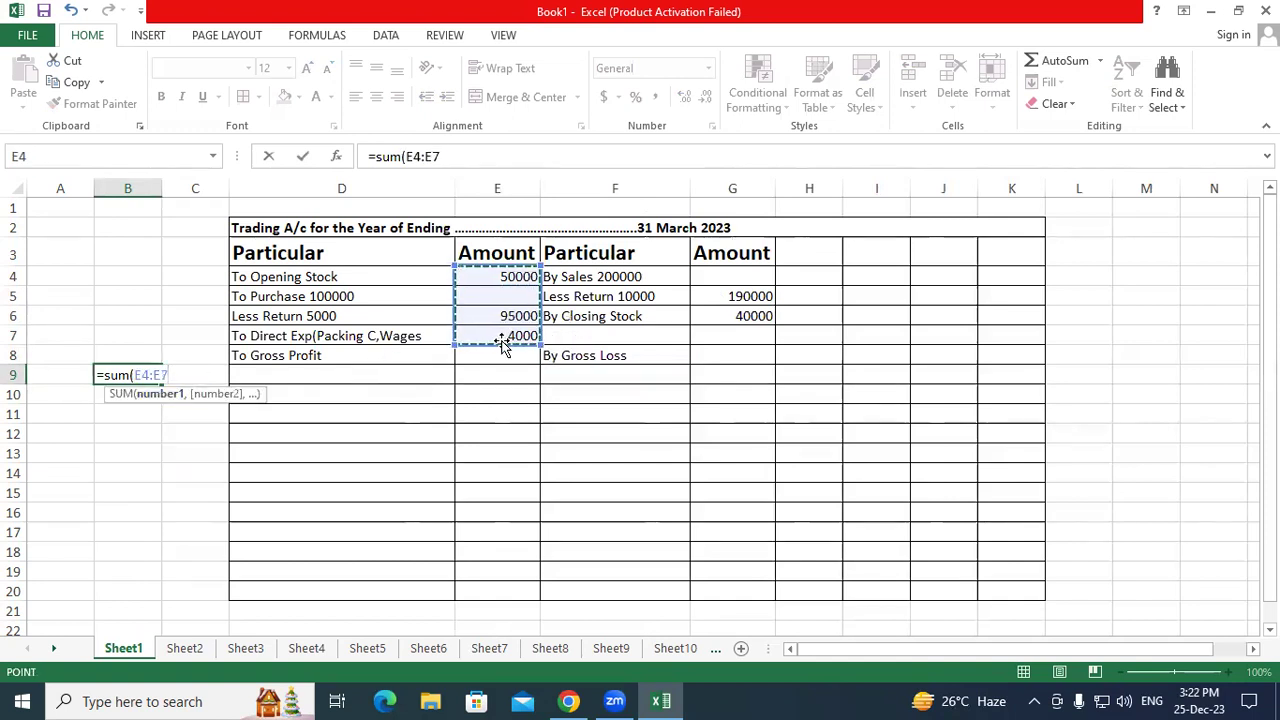
{"action": "key", "text": "Return"}
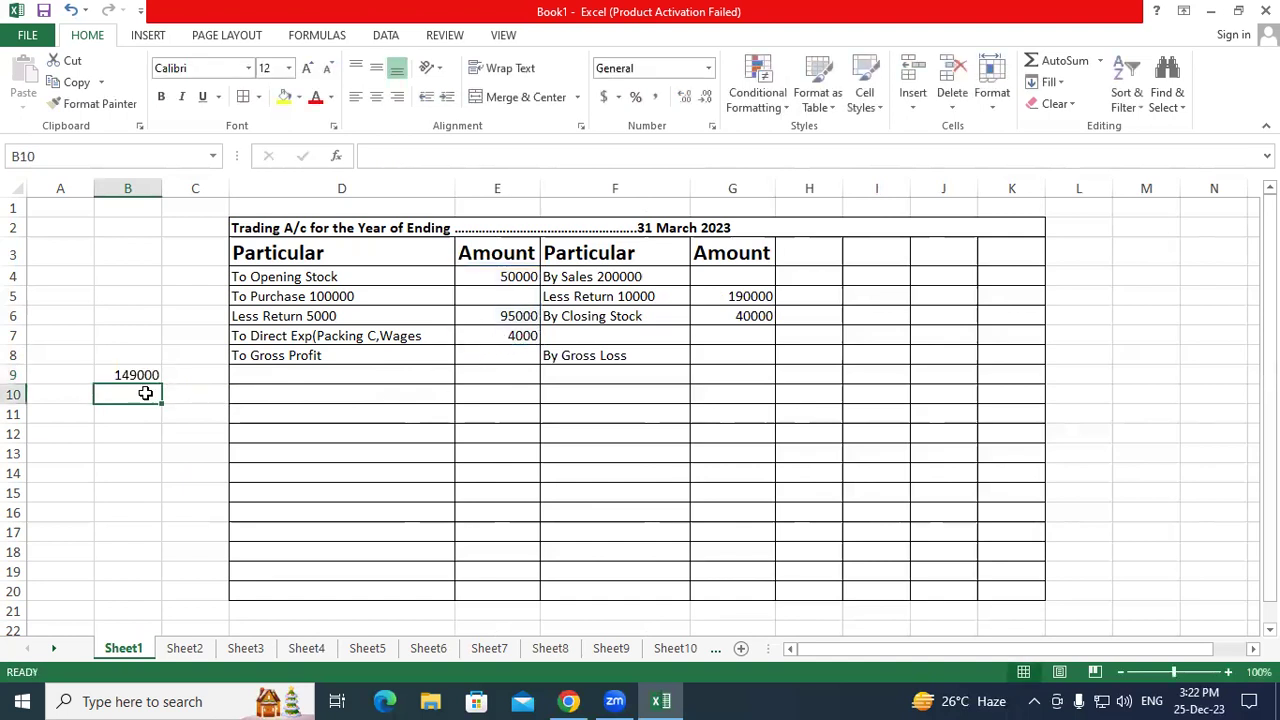
{"action": "left_click", "coordinate": [105, 375]}
Total the credit-side amounts in C9 with the formula =G5+G6
{"action": "left_click", "coordinate": [183, 373]}
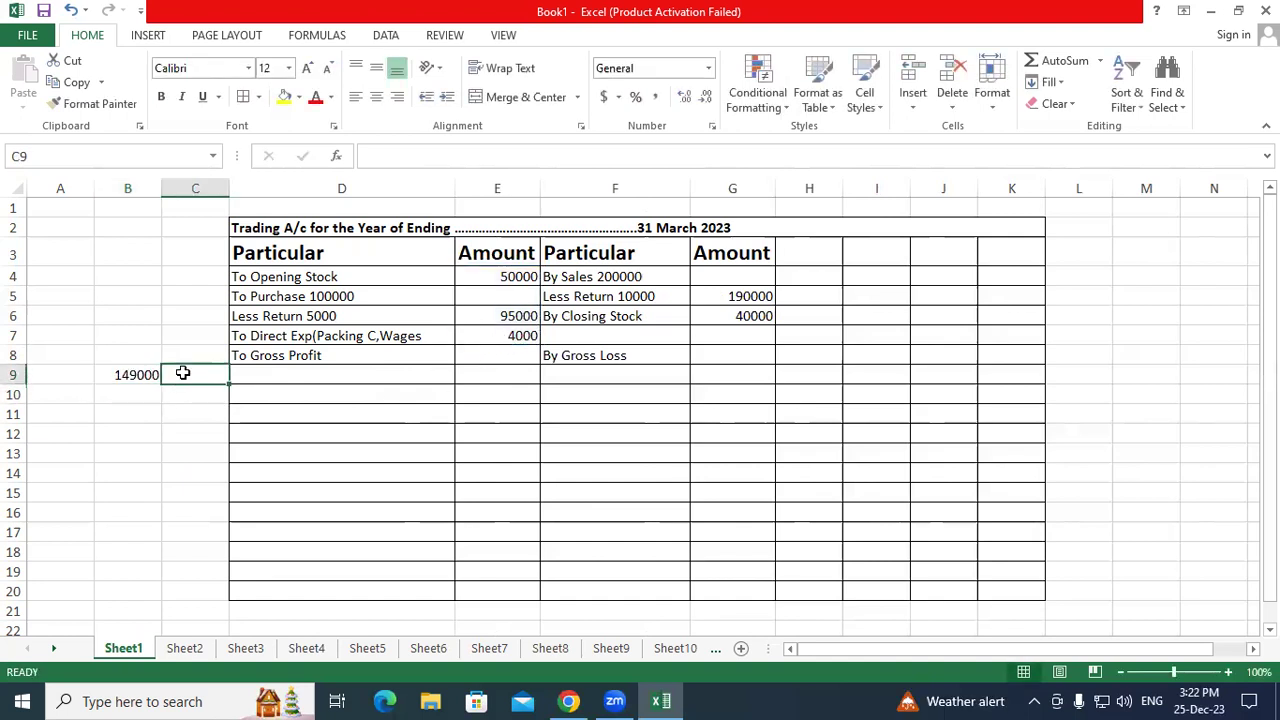
{"action": "type", "text": "="}
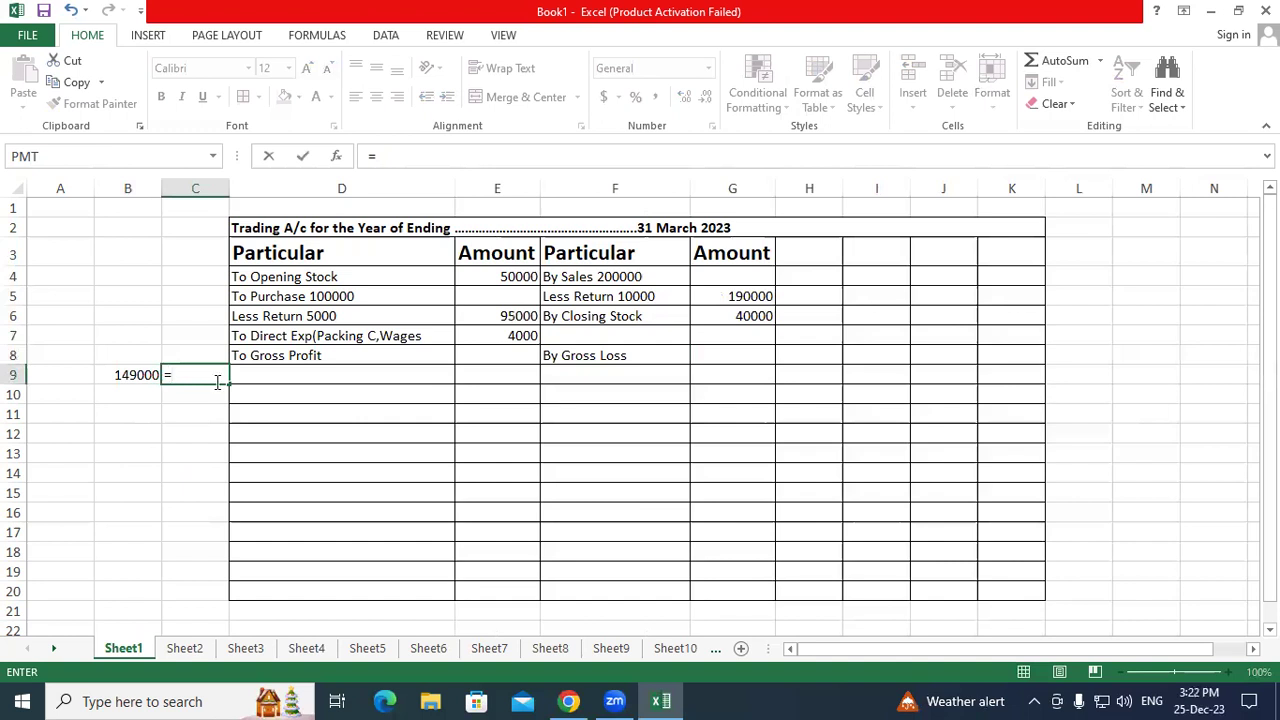
{"action": "left_click", "coordinate": [721, 296]}
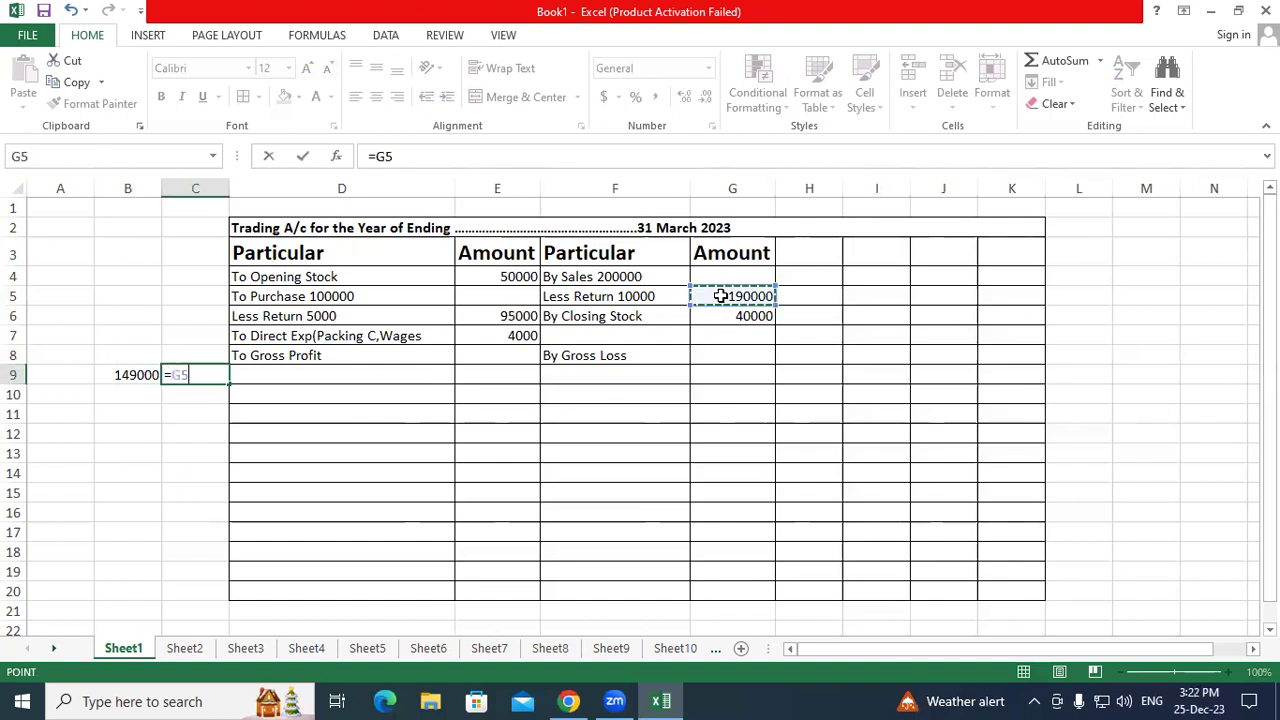
{"action": "type", "text": "+"}
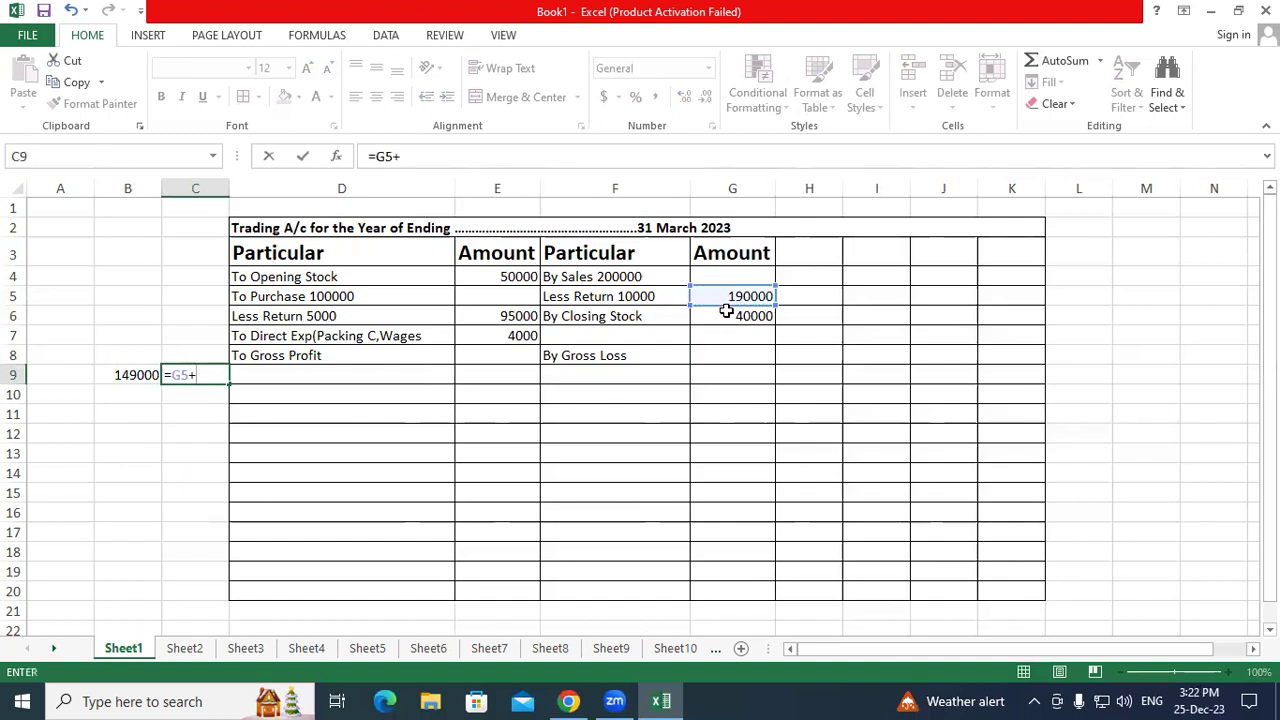
{"action": "left_click", "coordinate": [729, 313]}
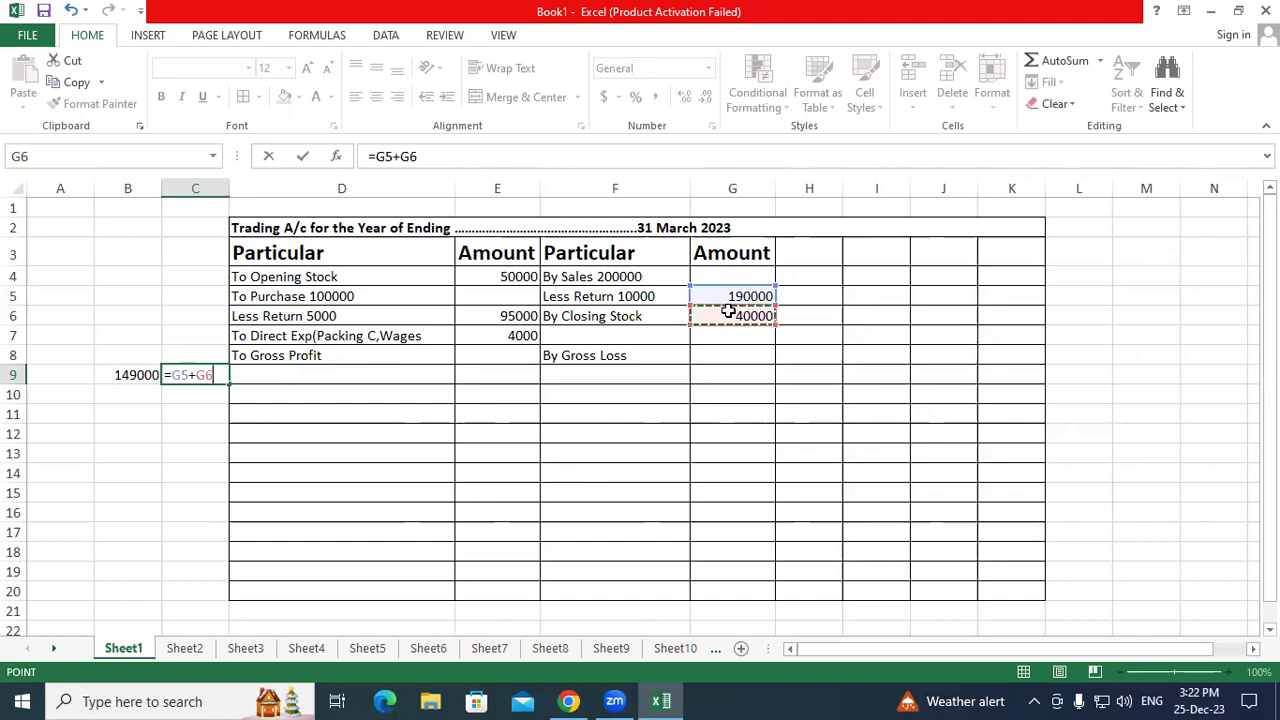
{"action": "key", "text": "Return"}
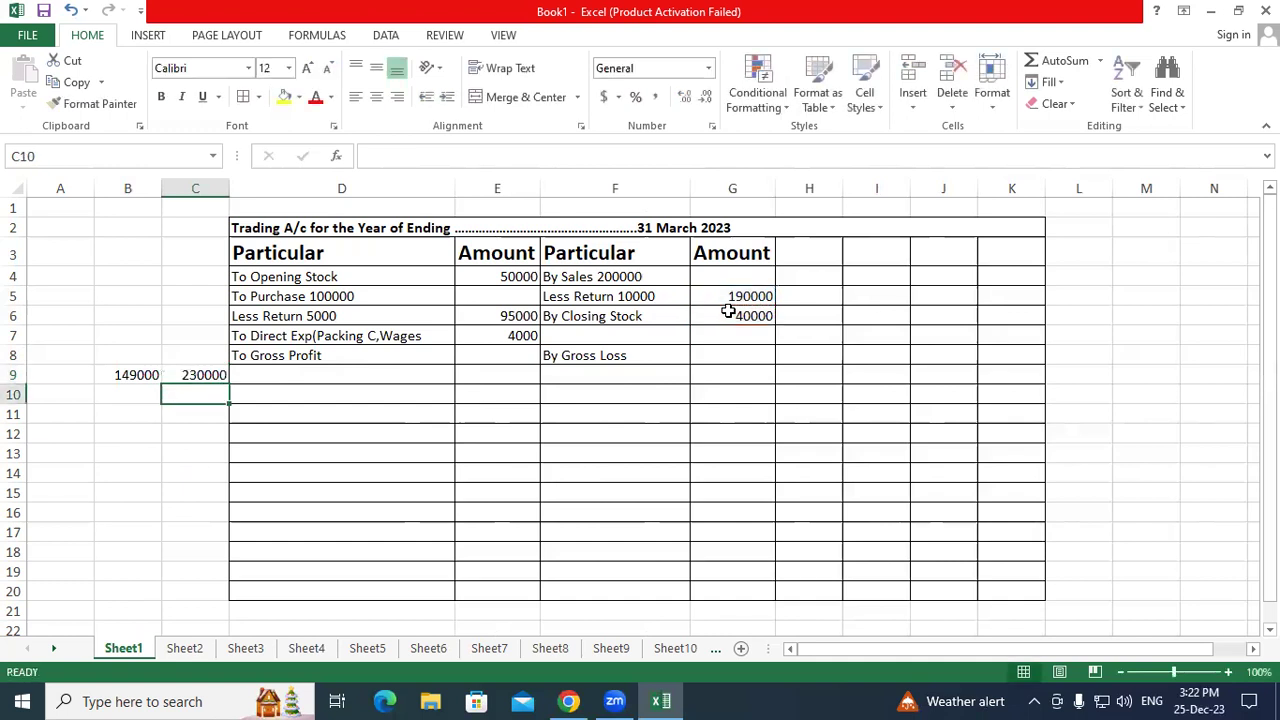
Calculate the gross profit in B11, outside the table, with the formula =C9-B9
{"action": "left_click", "coordinate": [130, 417]}
{"action": "type", "text": "="}
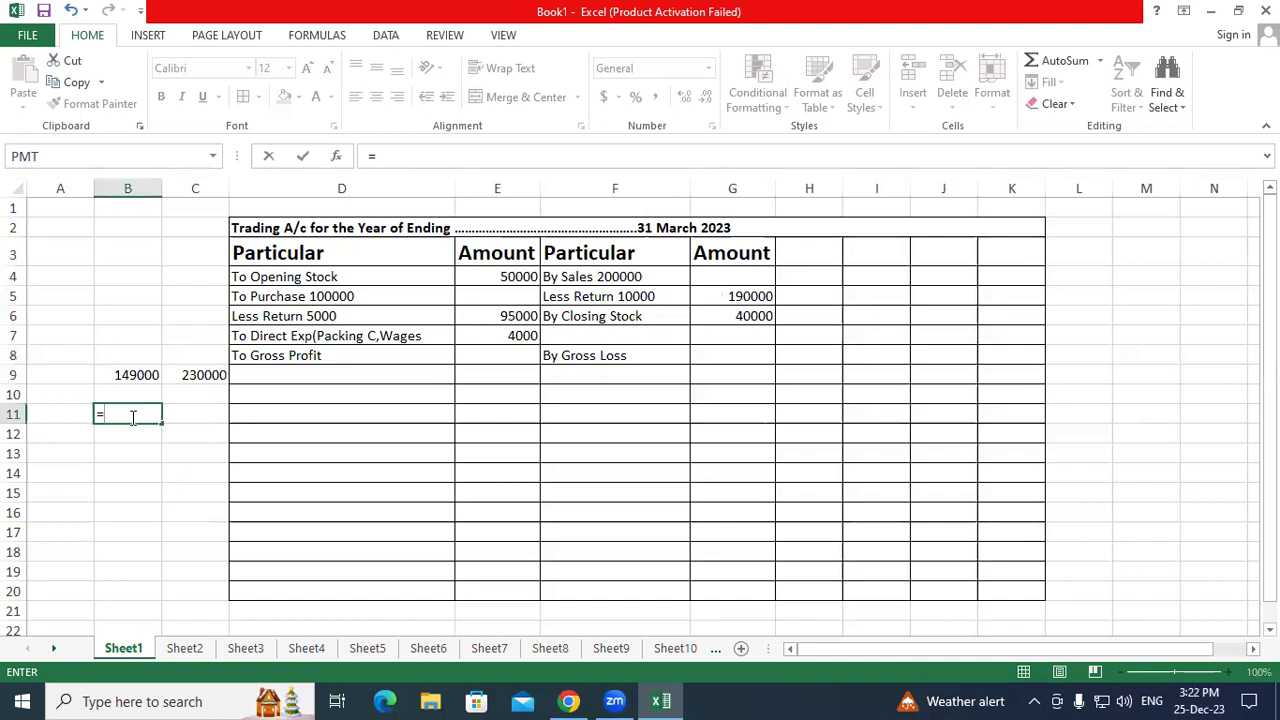
{"action": "left_click", "coordinate": [193, 377]}
{"action": "type", "text": "-"}
{"action": "left_click", "coordinate": [118, 375]}
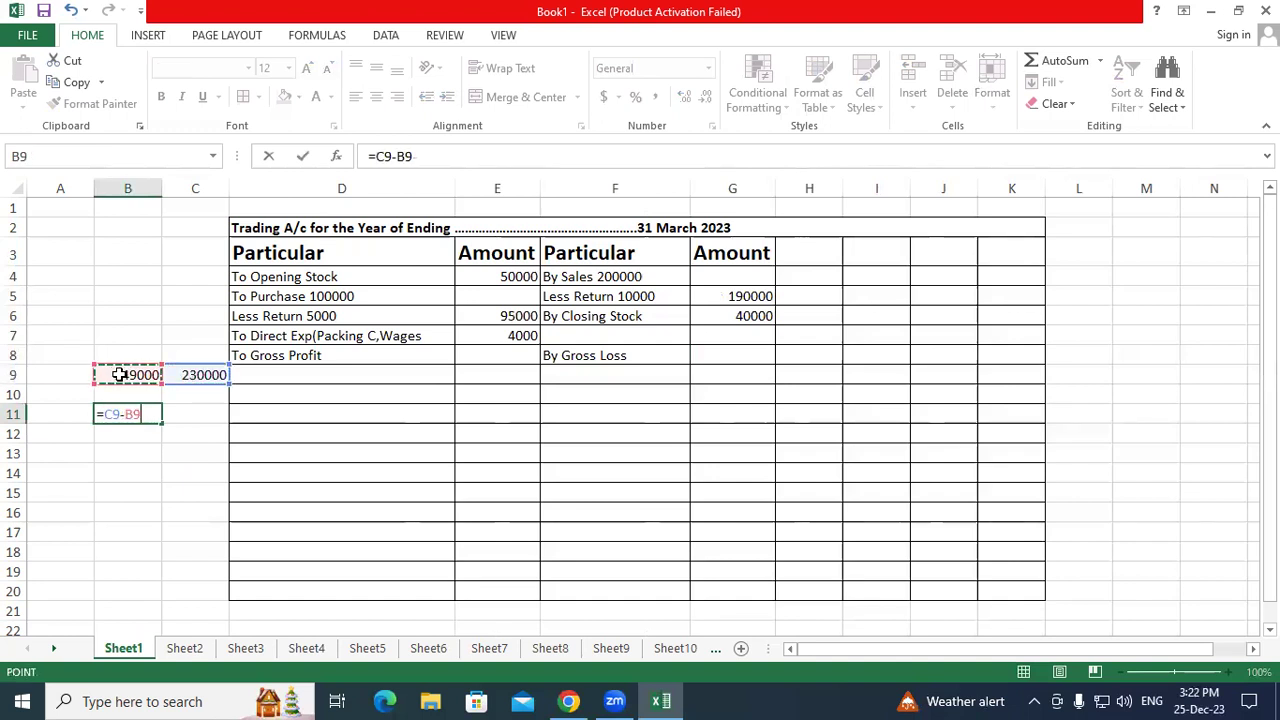
{"action": "key", "text": "Return"}
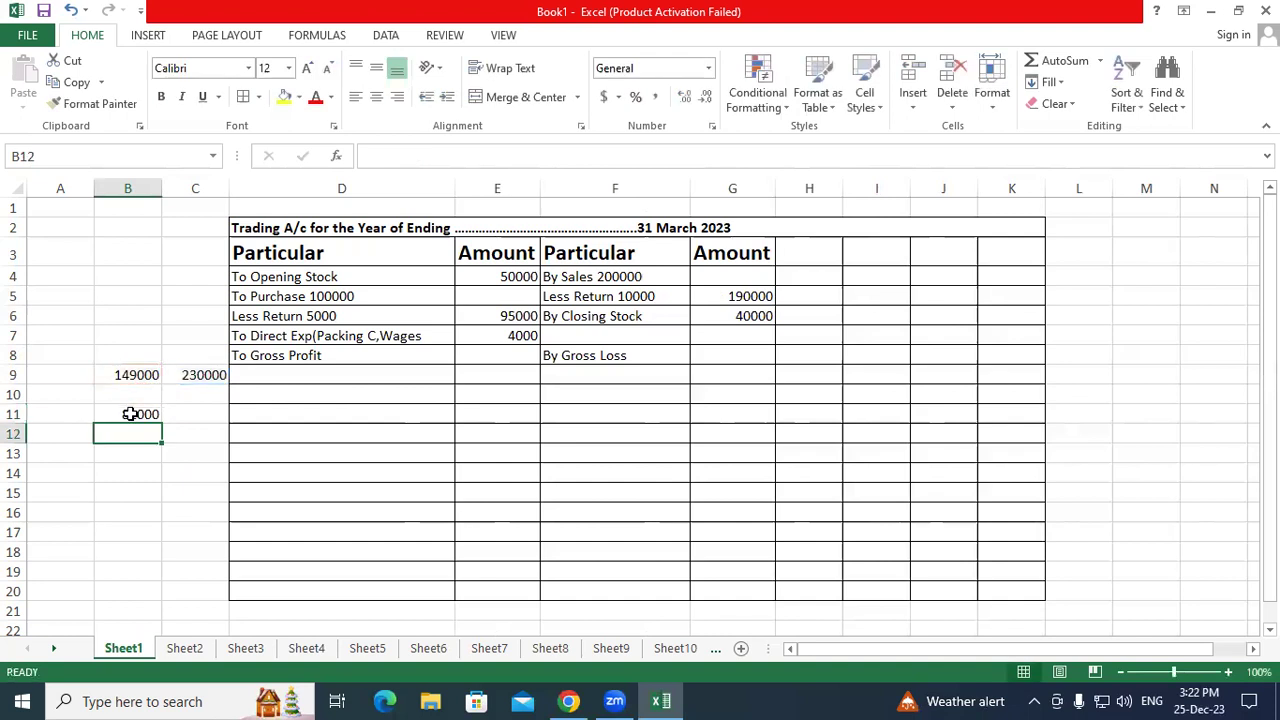
{"action": "left_click", "coordinate": [130, 414]}
Label D10 "Total Amount" and enter 230000 in E10 as the debit-side total
{"action": "left_click", "coordinate": [327, 387]}
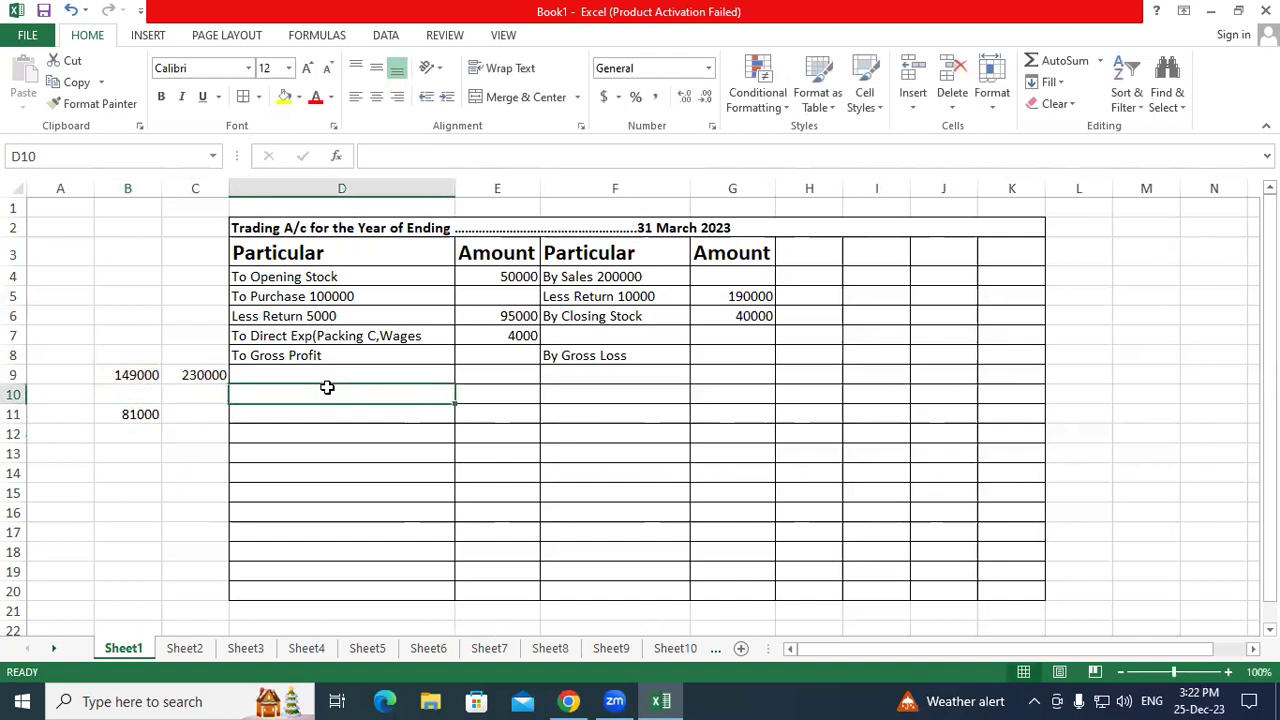
{"action": "type", "text": "Total "}
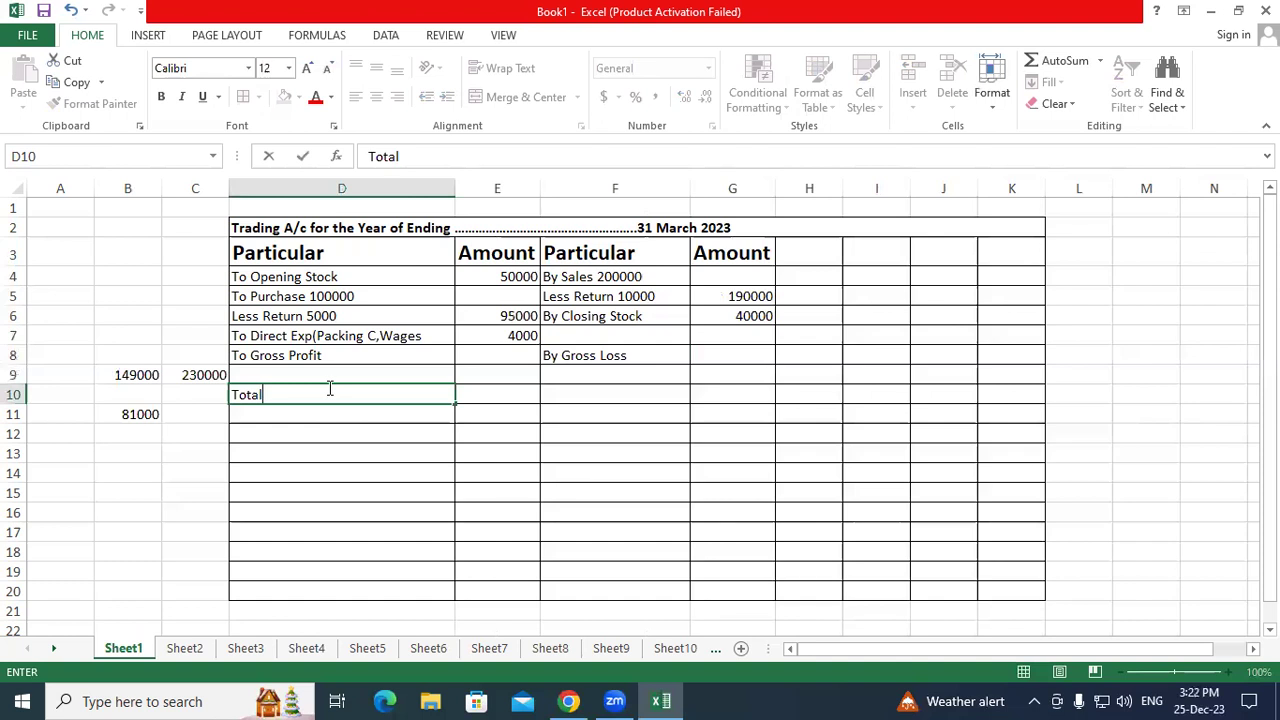
{"action": "type", "text": "Amount"}
{"action": "key", "text": "Tab"}
{"action": "type", "text": "230000"}
{"action": "key", "text": "Return"}
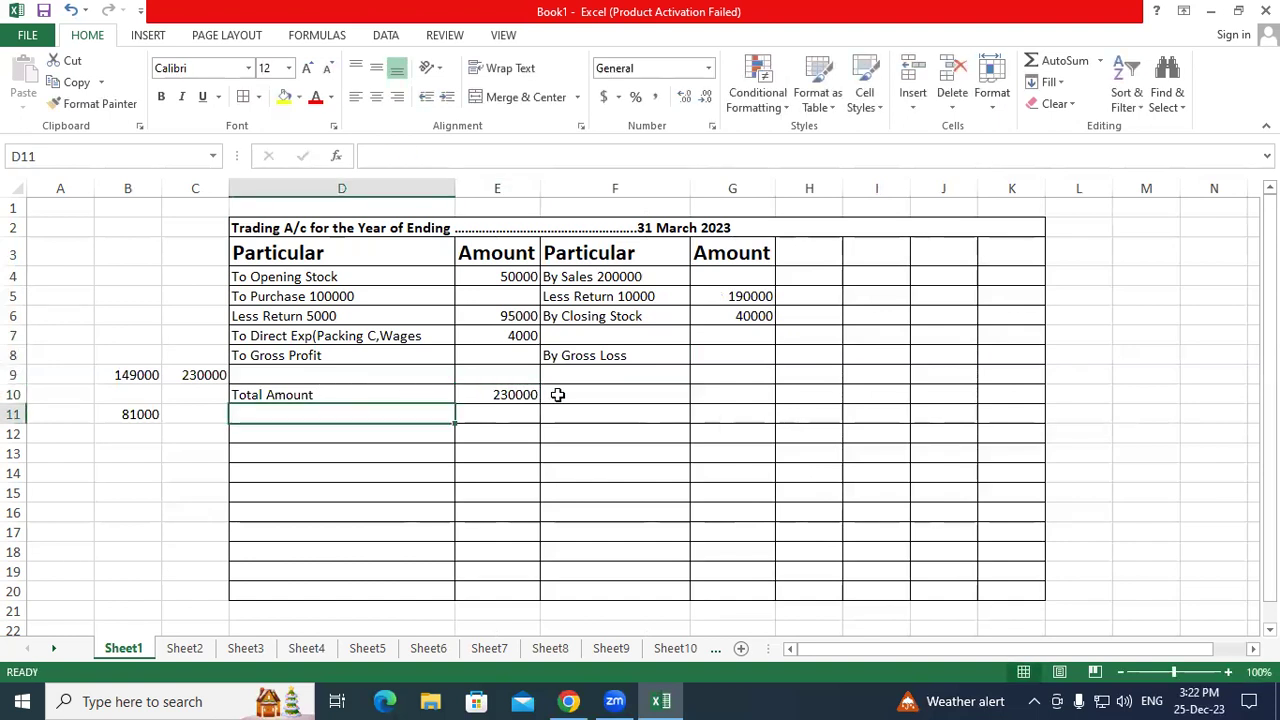
Enter 230000 in G10 as the credit-side total
{"action": "left_click", "coordinate": [734, 395]}
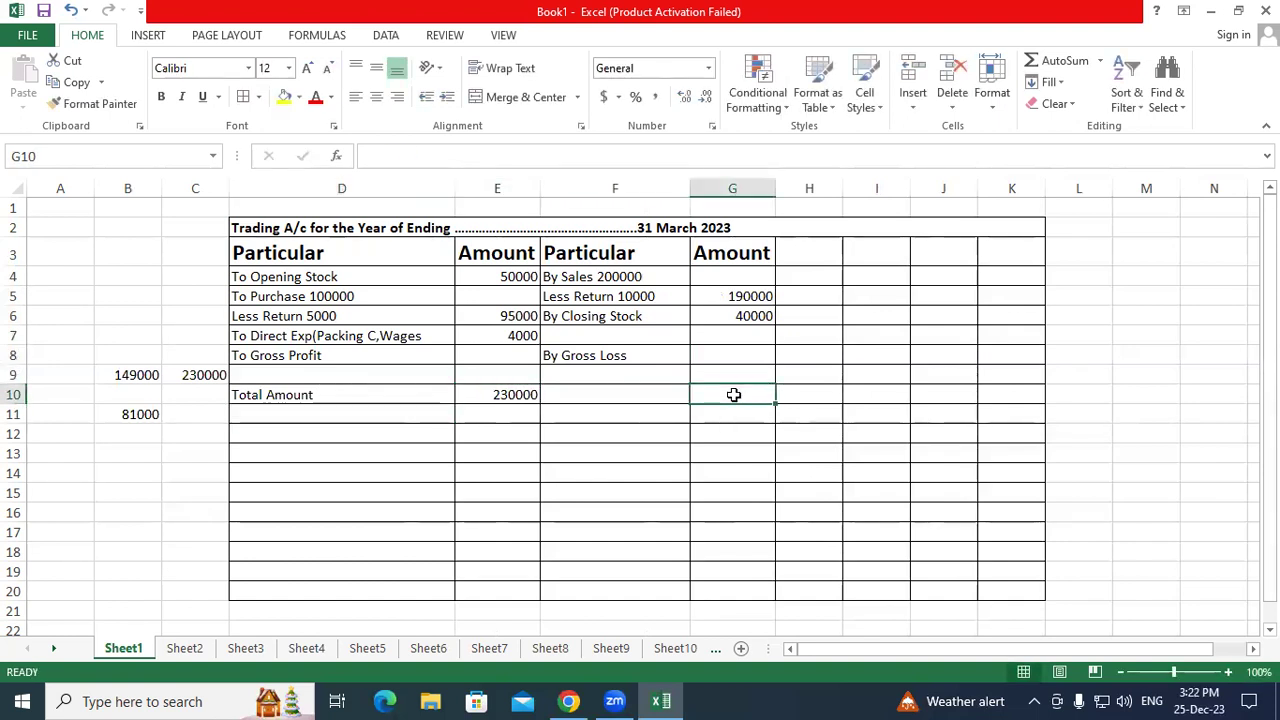
{"action": "type", "text": "23000"}
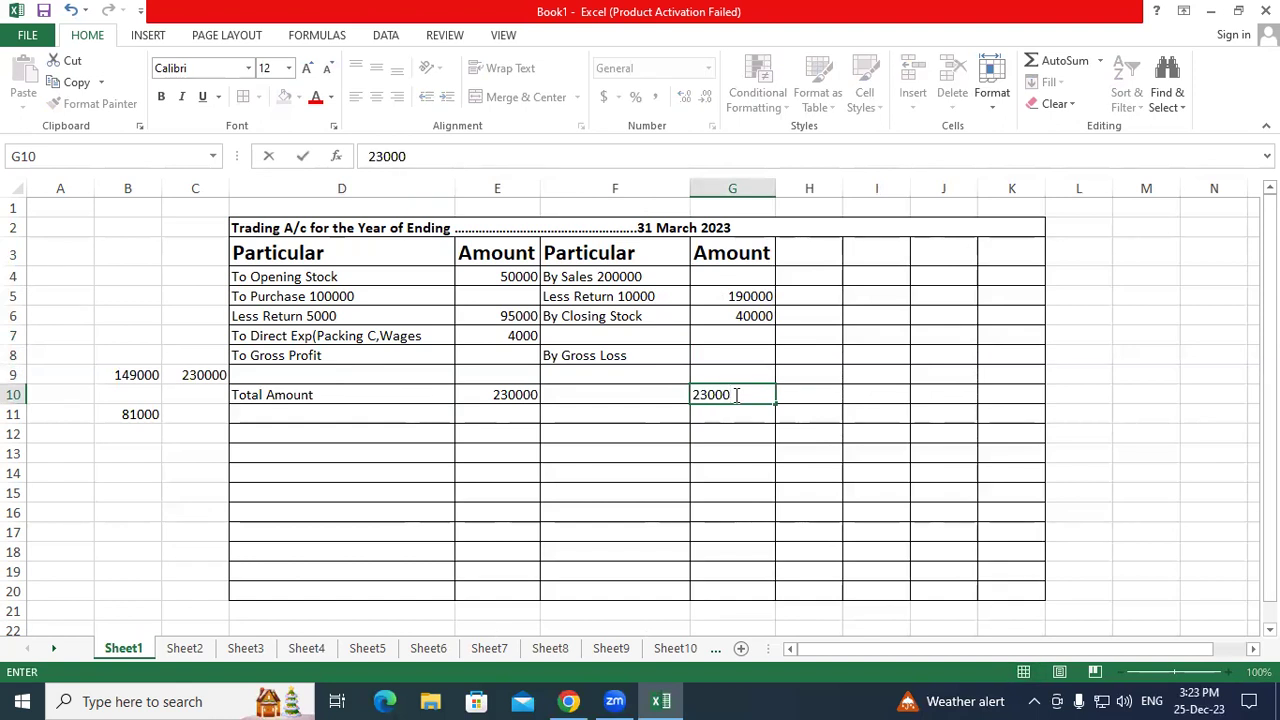
{"action": "type", "text": "0"}
{"action": "key", "text": "Return"}
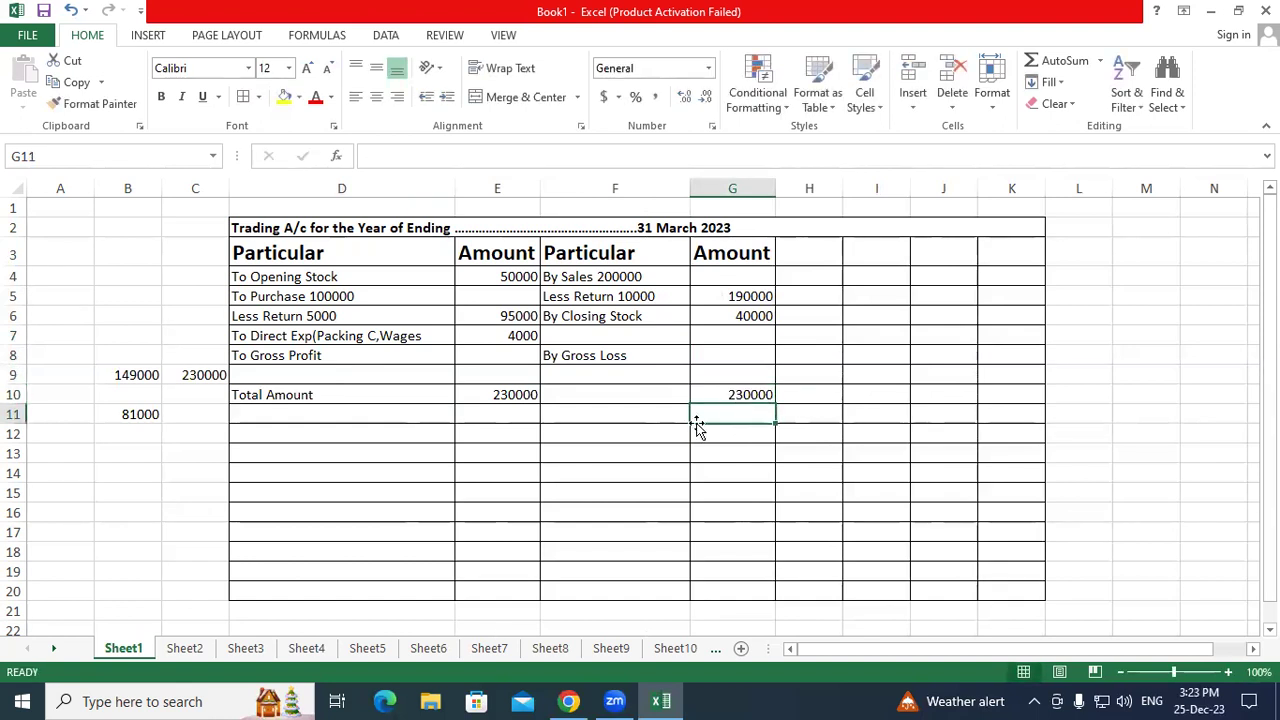
Enter 81000 in E8 as the amount for To Gross Profit
{"action": "left_click", "coordinate": [400, 349]}
{"action": "left_click", "coordinate": [493, 357]}
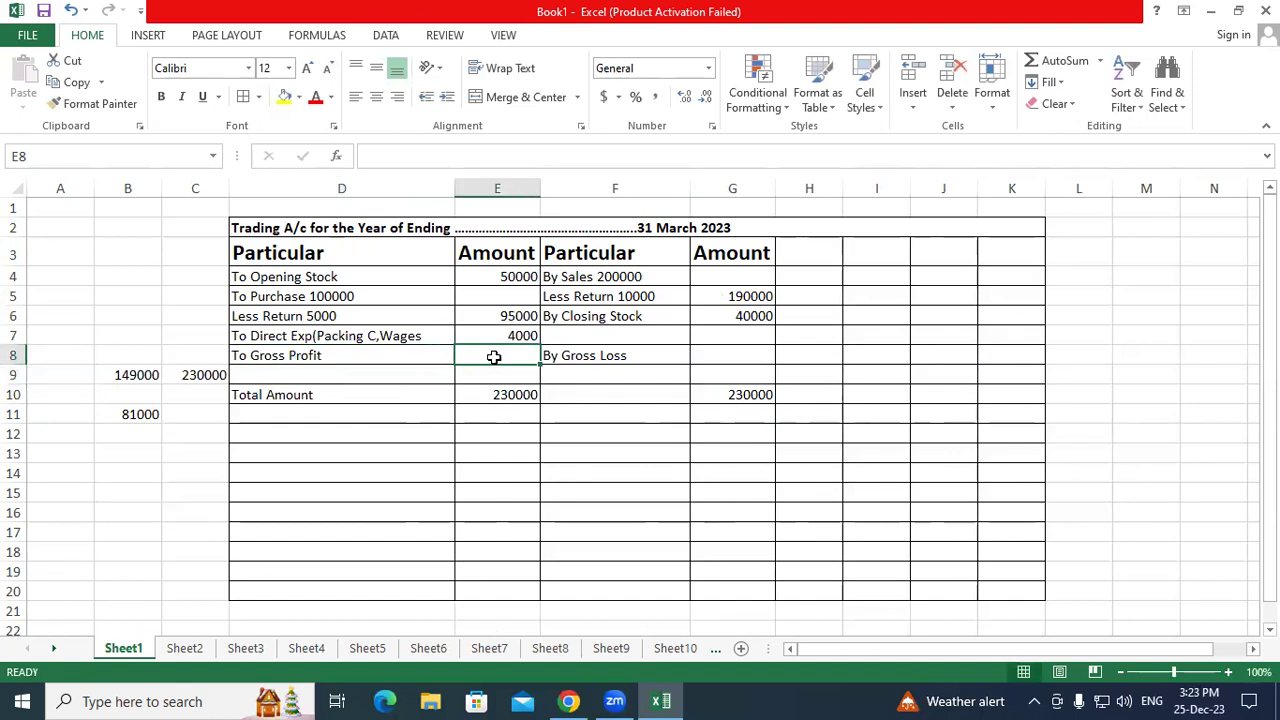
{"action": "type", "text": "8100"}
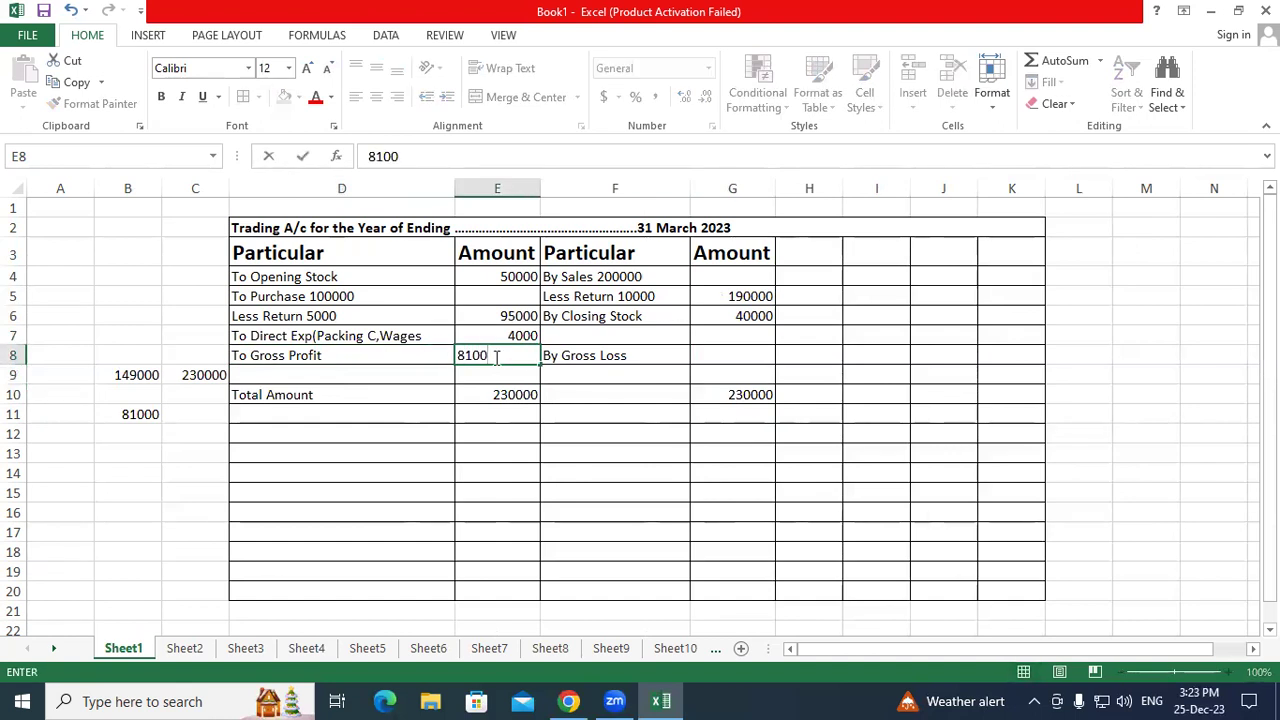
{"action": "type", "text": "0"}
{"action": "key", "text": "Return"}
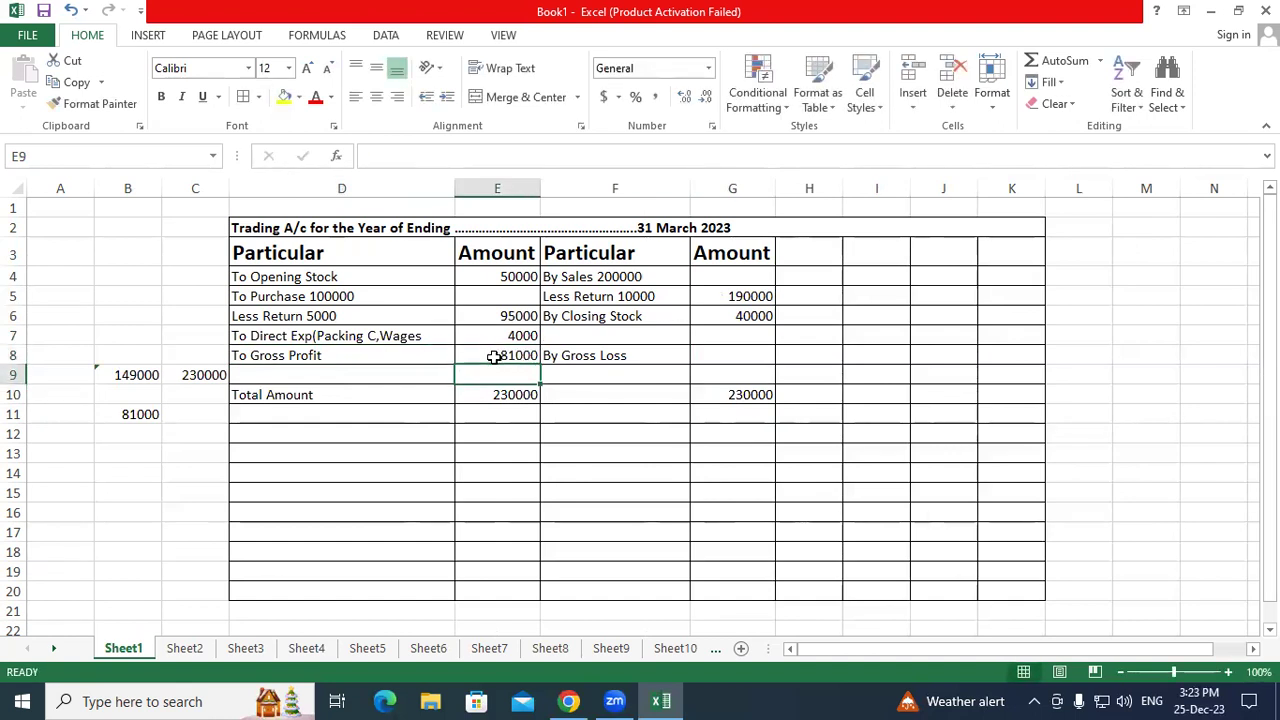
Format both total amounts, E10 and G10, in bold red text with a yellow fill
{"action": "left_click", "coordinate": [497, 394]}
{"action": "left_click", "coordinate": [161, 96]}
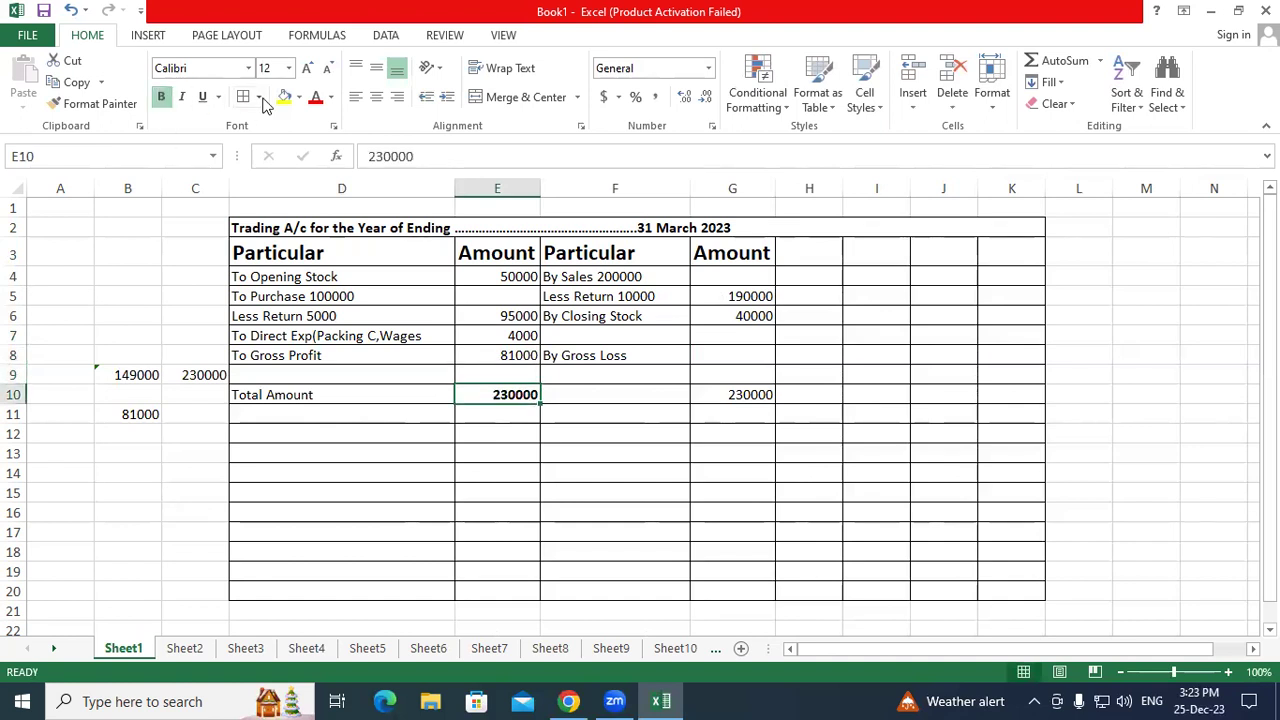
{"action": "left_click", "coordinate": [284, 96]}
{"action": "left_click", "coordinate": [315, 96]}
{"action": "left_click", "coordinate": [740, 395]}
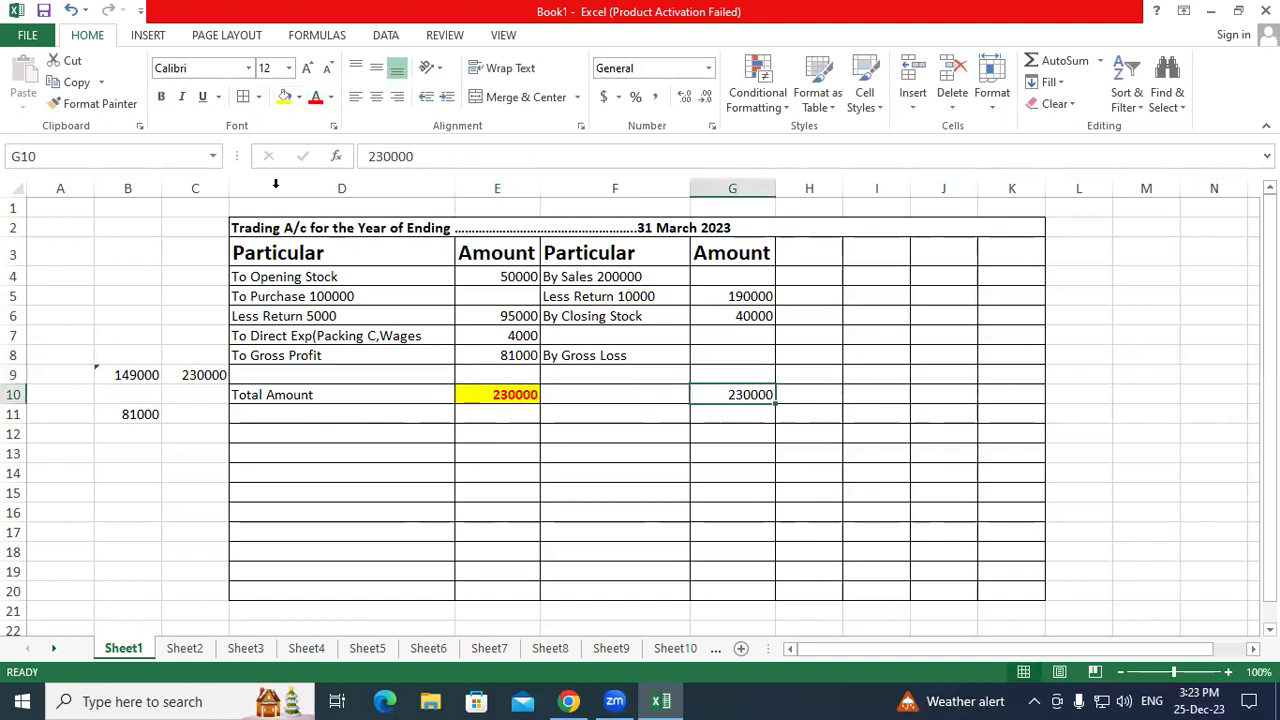
{"action": "left_click", "coordinate": [161, 96]}
{"action": "left_click", "coordinate": [315, 96]}
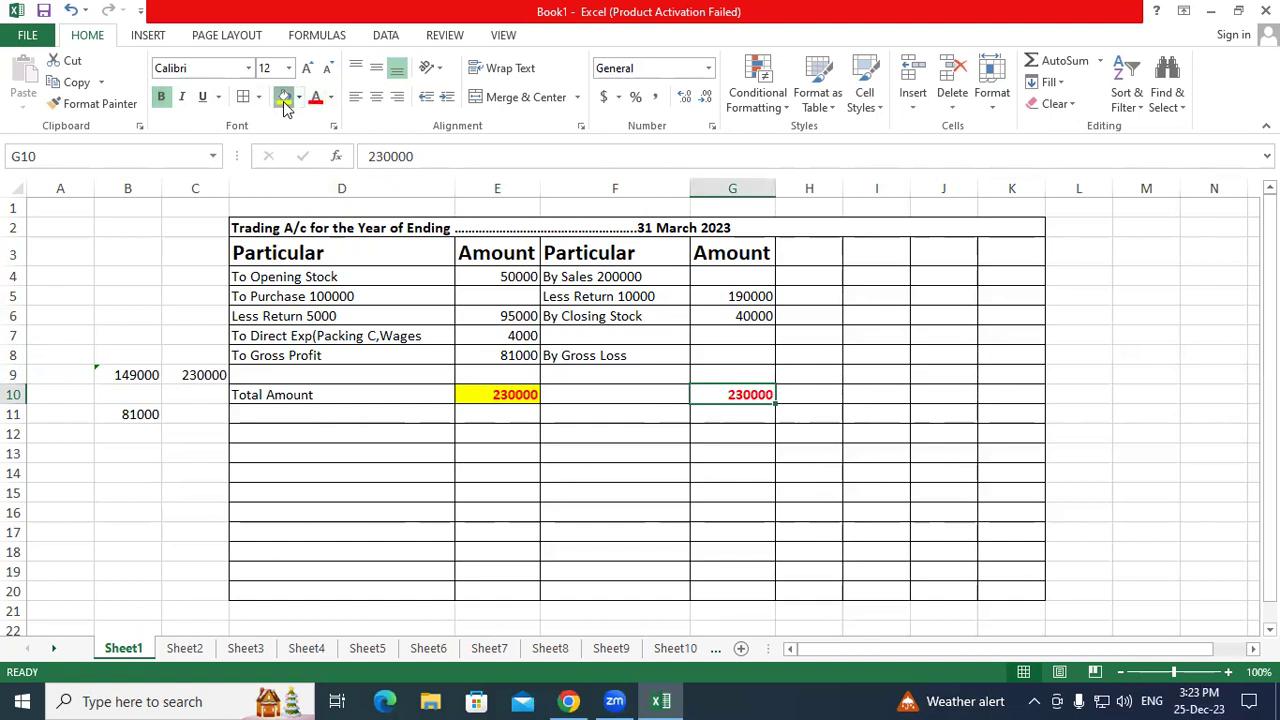
{"action": "left_click", "coordinate": [284, 96]}
Format the gross profit amount in E8 in bold red text with a yellow fill, and enlarge its font by three increments
{"action": "left_click", "coordinate": [500, 355]}
{"action": "left_click", "coordinate": [161, 96]}
{"action": "left_click", "coordinate": [284, 96]}
{"action": "left_click", "coordinate": [315, 96]}
{"action": "left_click", "coordinate": [307, 68]}
{"action": "left_click", "coordinate": [307, 68]}
{"action": "left_click", "coordinate": [307, 68]}
{"action": "left_click", "coordinate": [720, 457]}
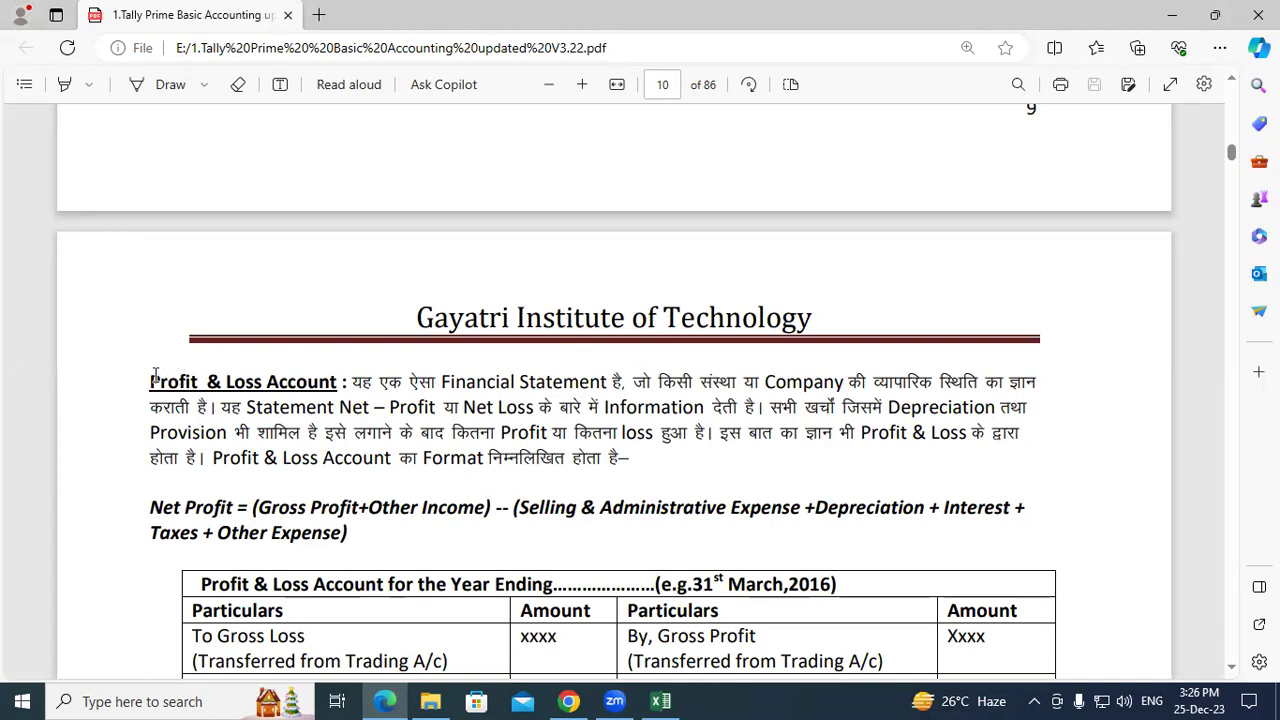
In the accounting PDF open in Microsoft Edge, examine the Profit & Loss Account definition and format on page 10
{"action": "left_click_drag", "start_coordinate": [159, 378], "coordinate": [301, 383]}
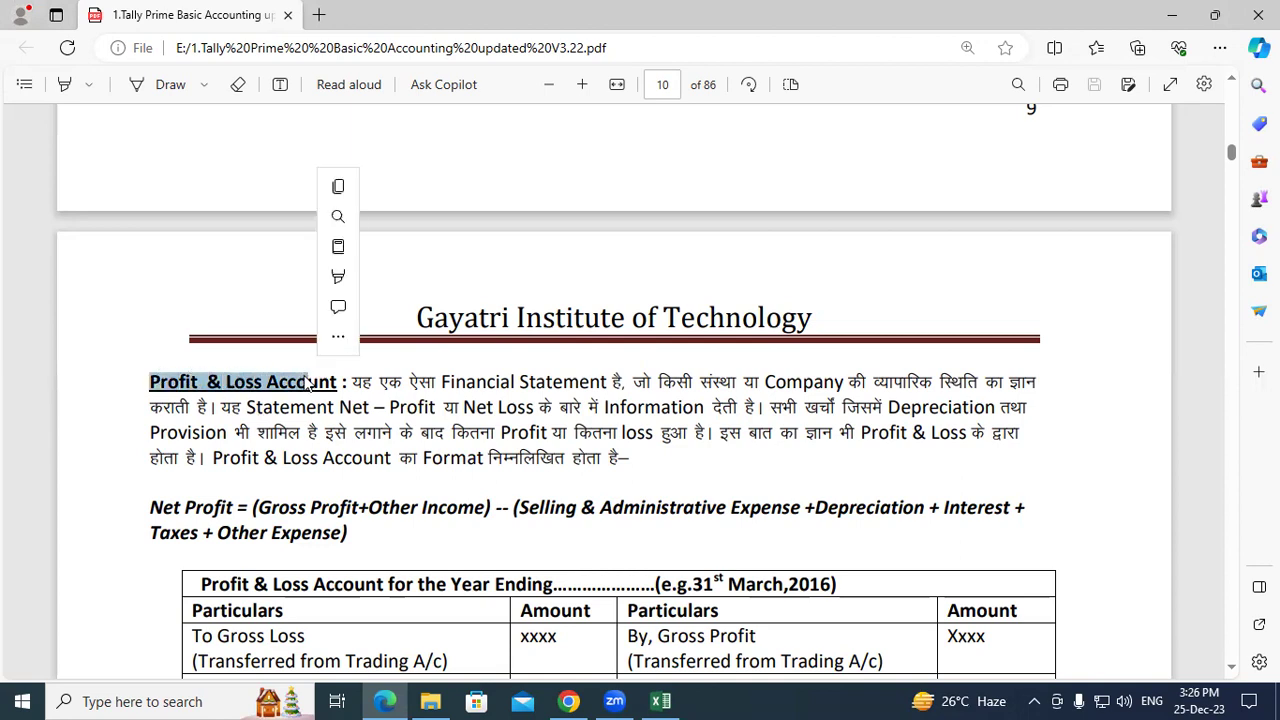
{"action": "left_click", "coordinate": [284, 382]}
{"action": "left_click_drag", "start_coordinate": [152, 380], "coordinate": [334, 383]}
{"action": "left_click", "coordinate": [330, 381]}
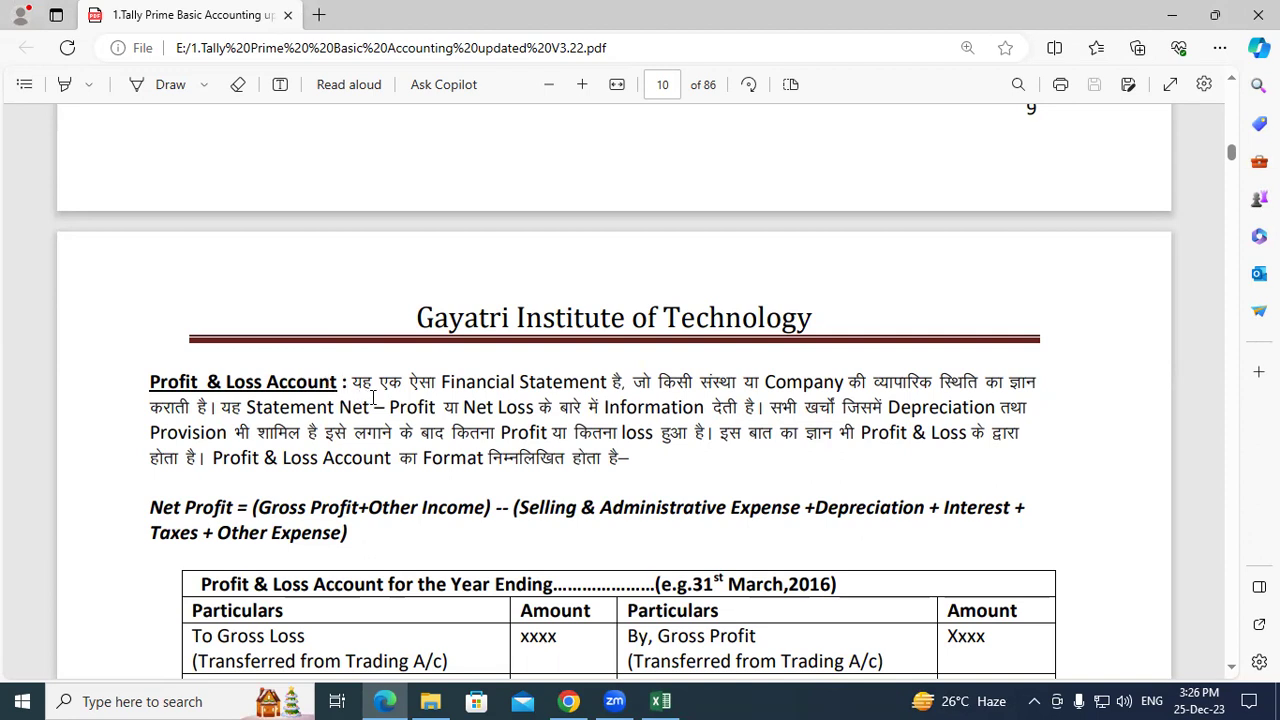
{"action": "scroll", "coordinate": [372, 398], "scroll_direction": "down", "scroll_amount": 2}
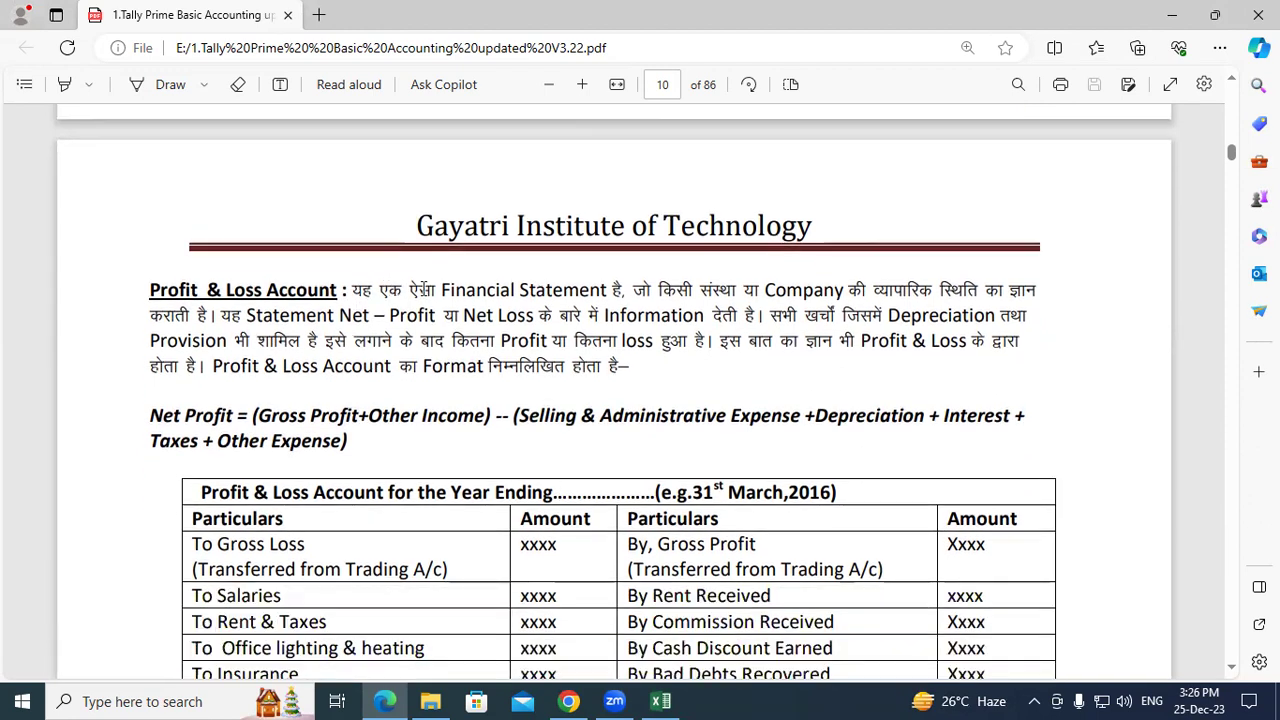